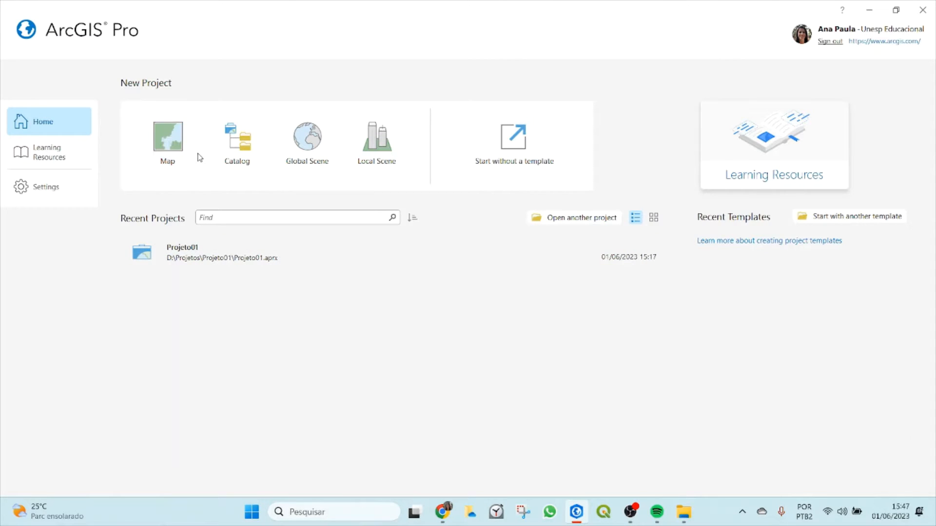
Create a new map project named Projeto02 in D:\Projetos, with its own new folder
click(185, 145)
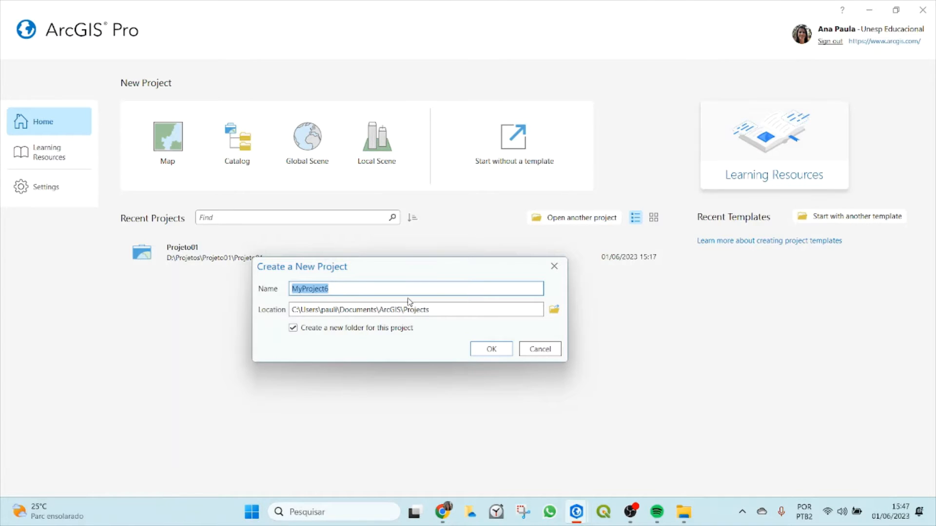
text(Projet)
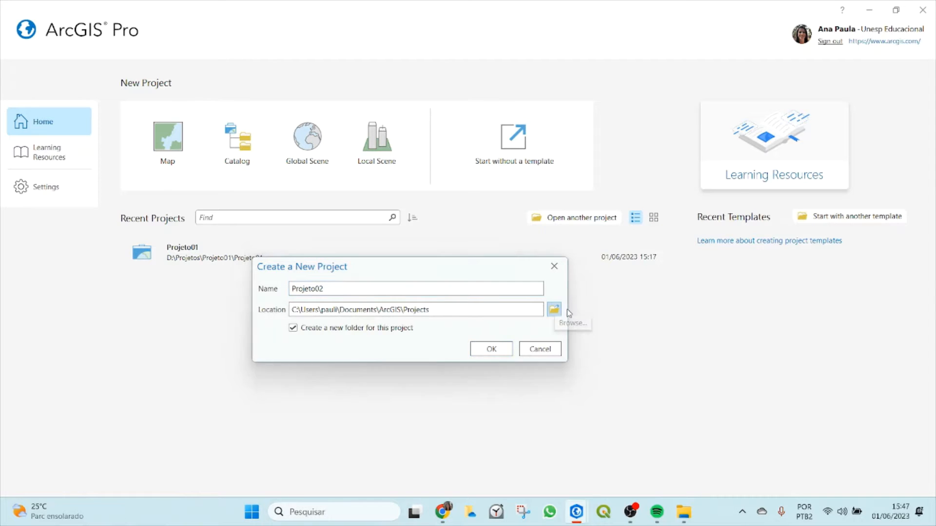
click(554, 310)
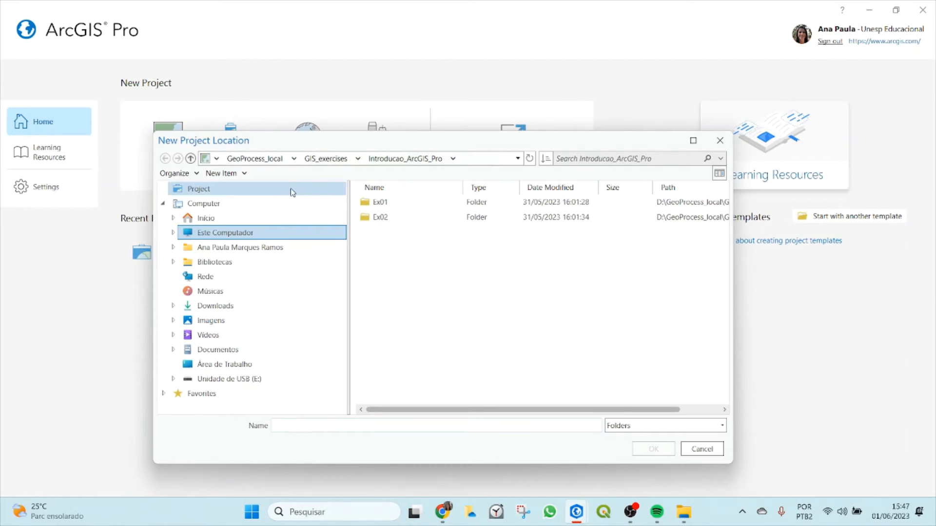
click(255, 159)
click(385, 158)
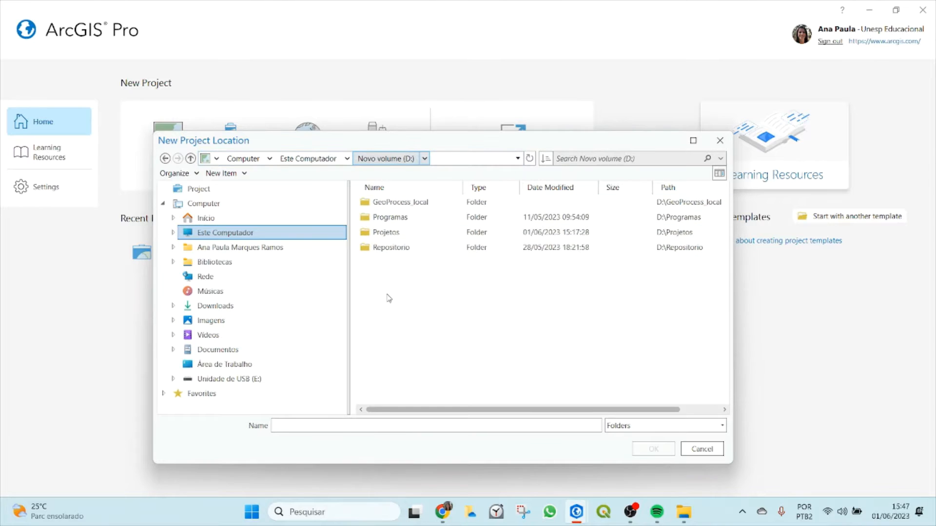
click(385, 234)
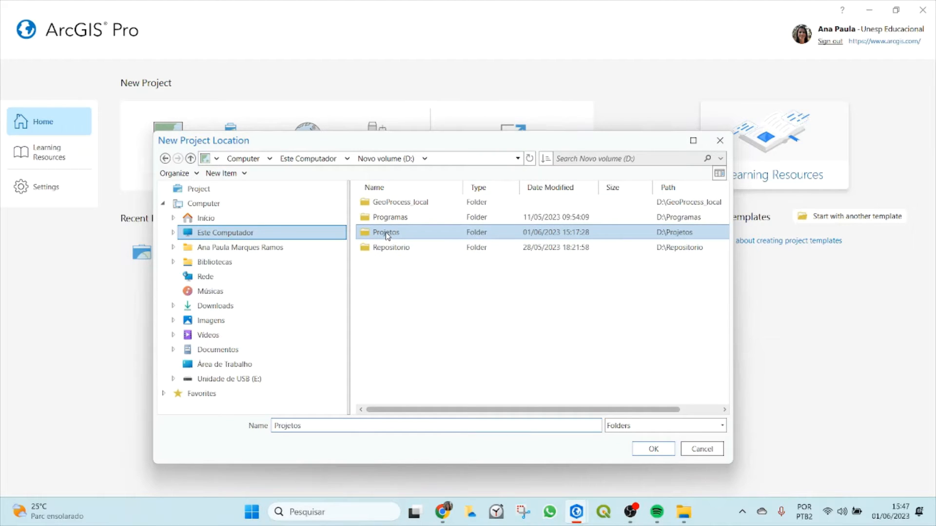
double_click(388, 235)
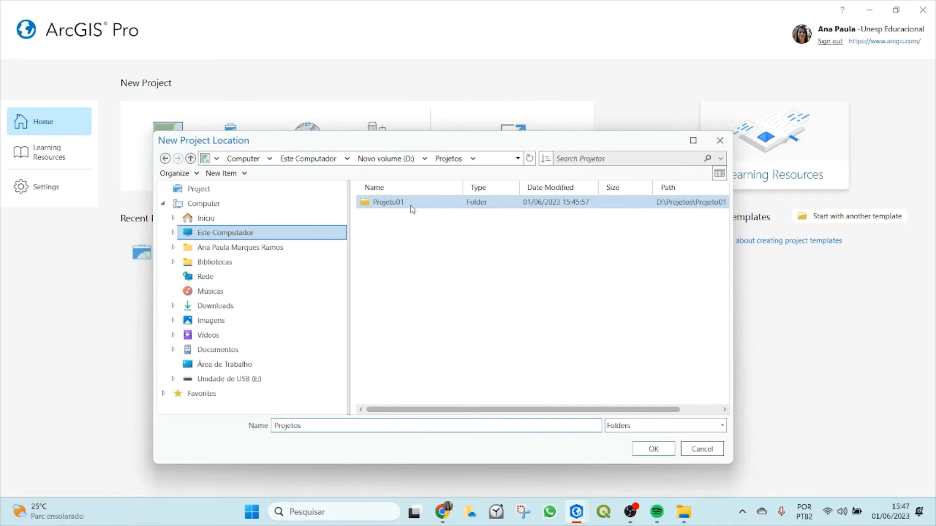
drag(375, 146, 545, 150)
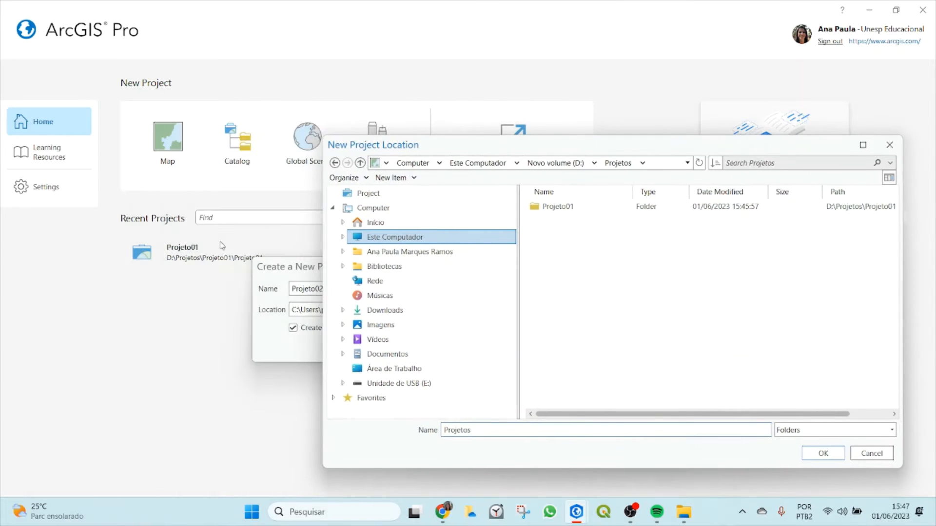
click(809, 460)
drag(326, 289, 291, 288)
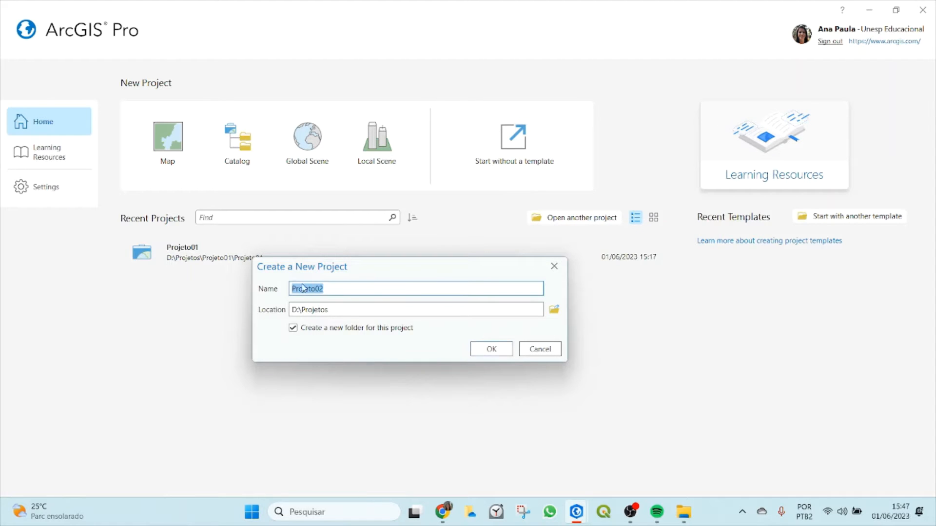
click(491, 349)
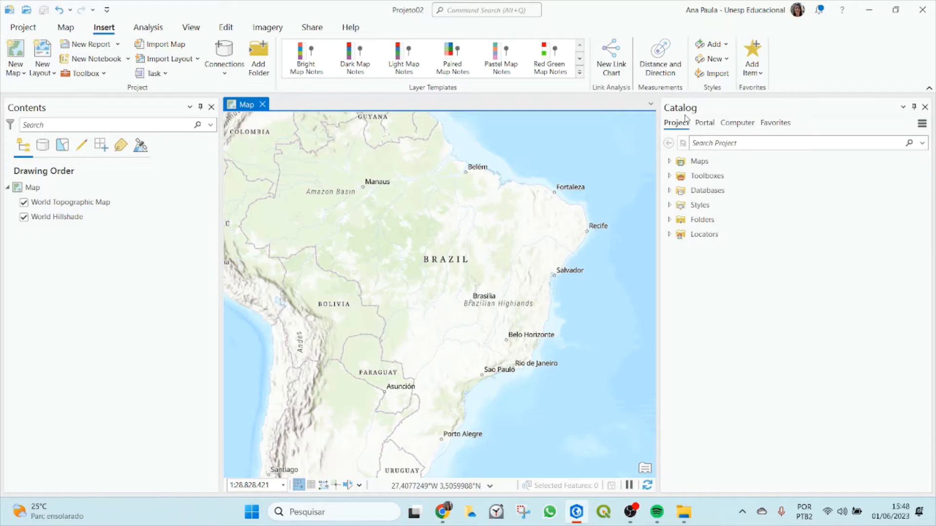
Close the Catalog pane and display it again
click(924, 107)
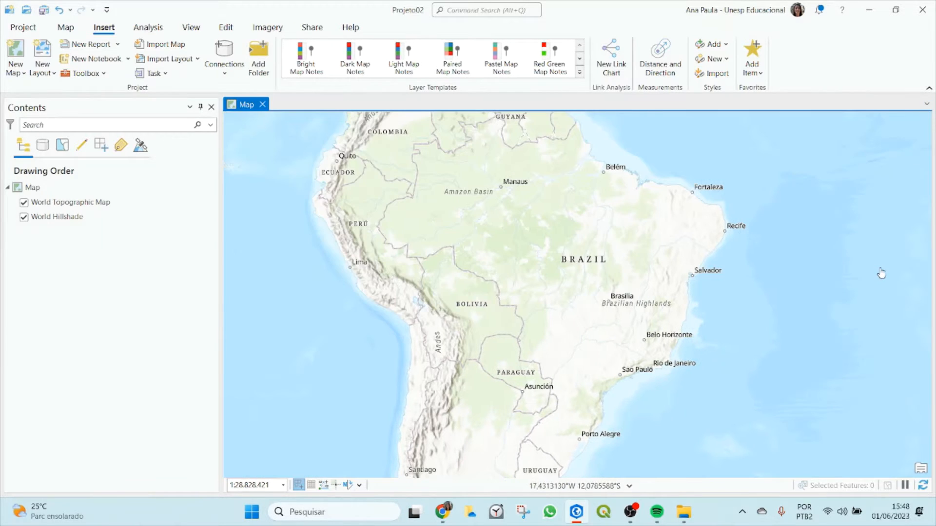
click(193, 30)
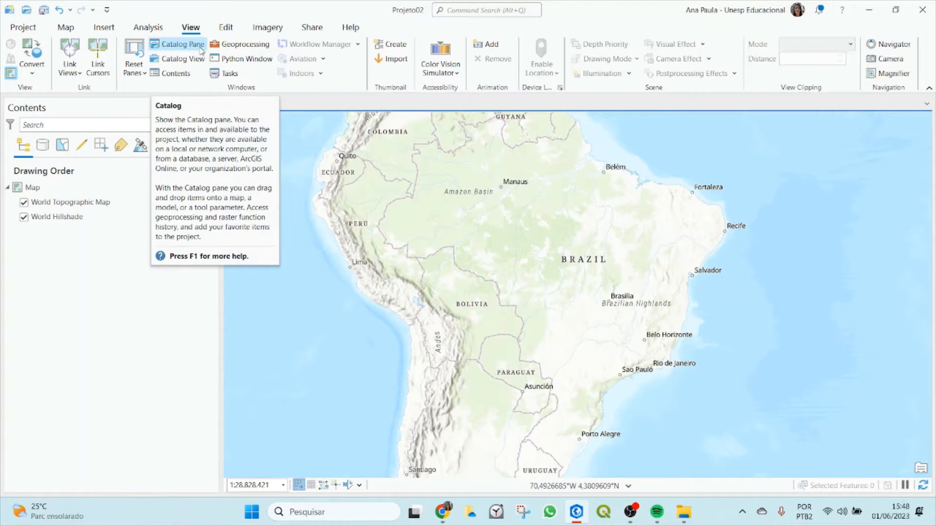
click(185, 50)
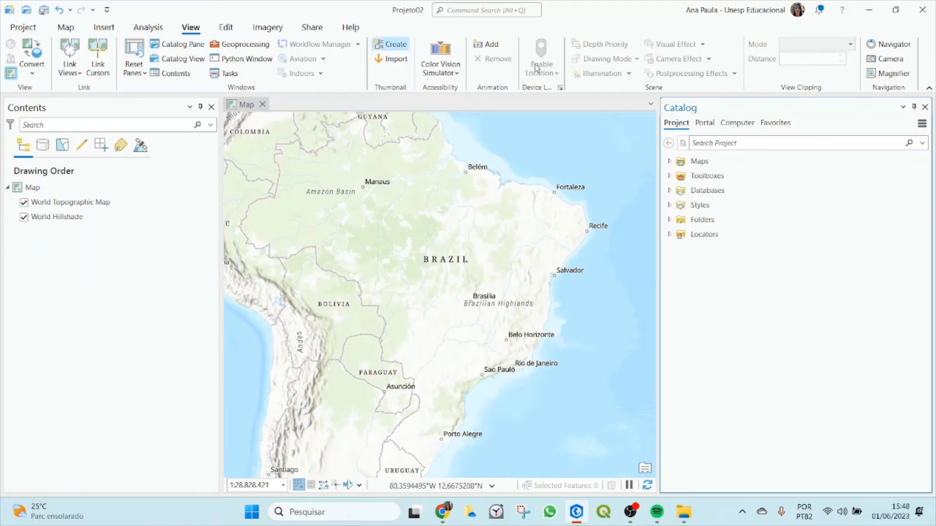
Examine the contents of the project's Projeto02 folder, including the Projeto02.gdb geodatabase, and collapse the Folders group again
click(669, 220)
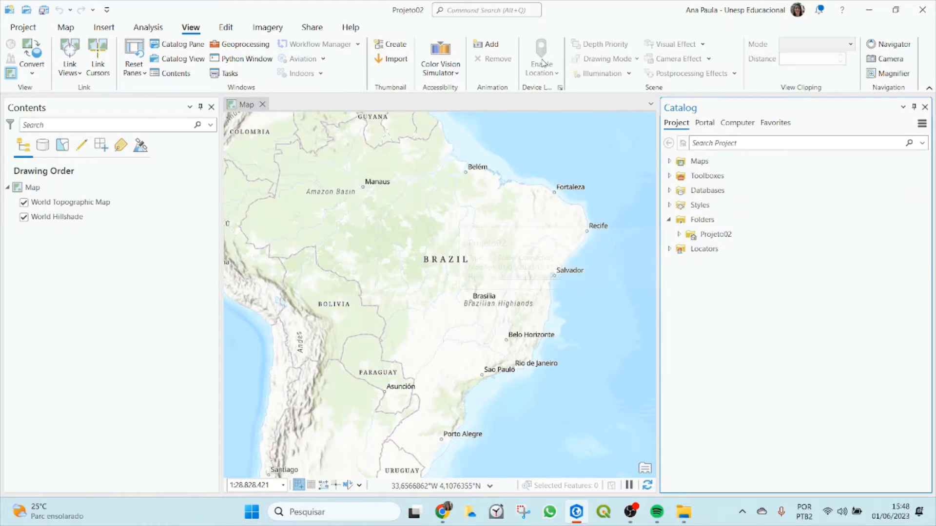
click(678, 234)
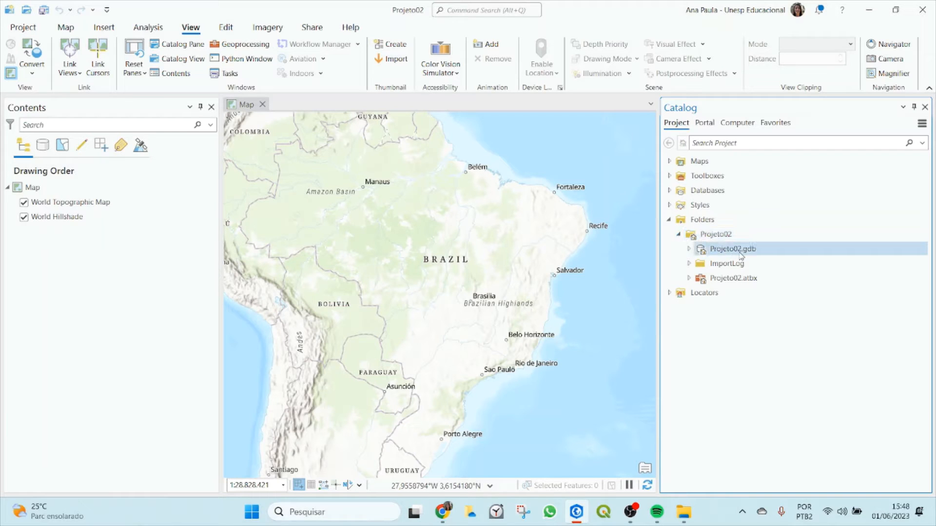
mouse_move(751, 254)
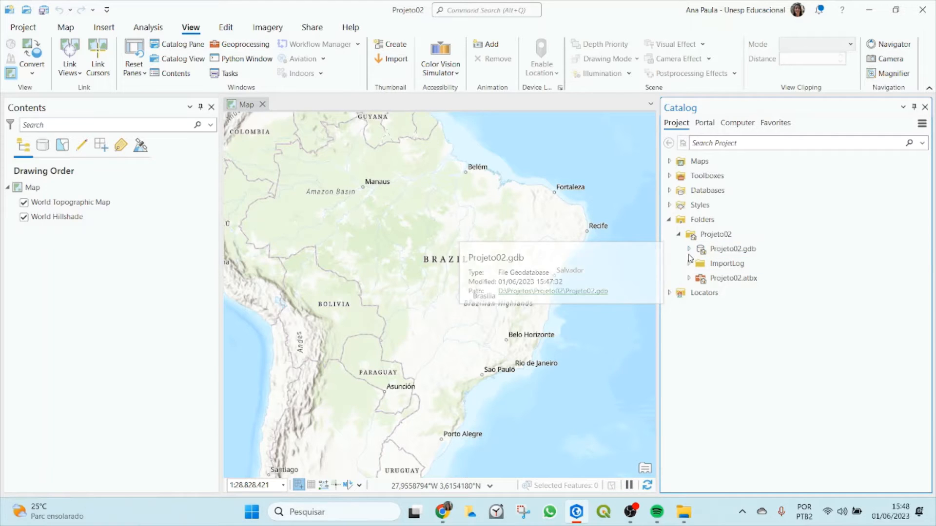
click(722, 252)
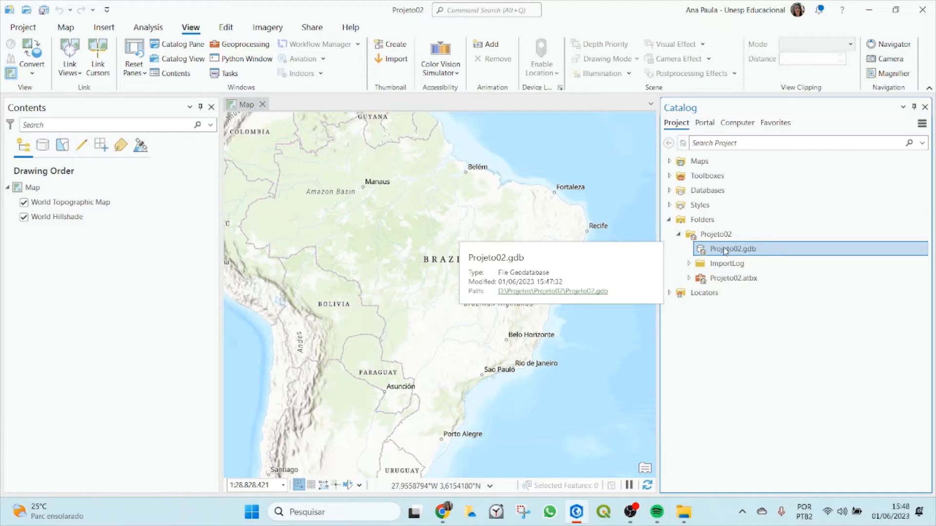
click(668, 220)
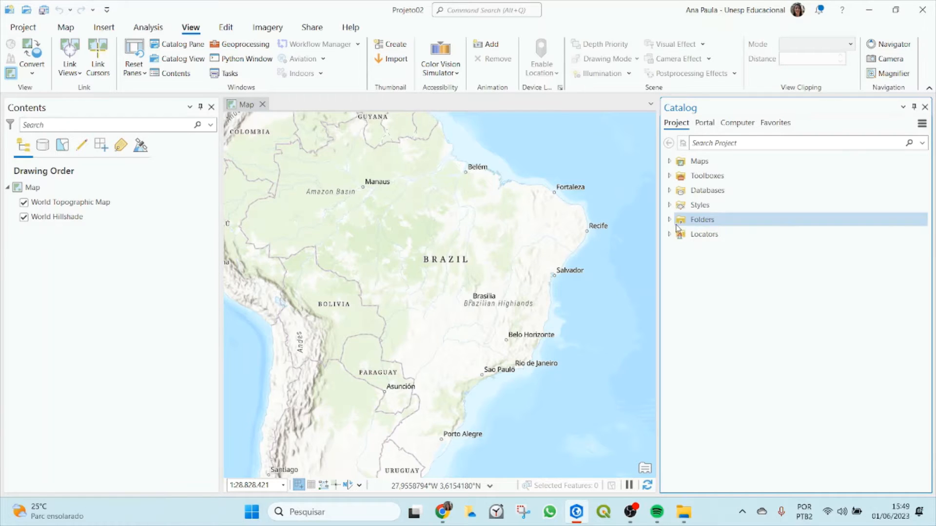
click(670, 220)
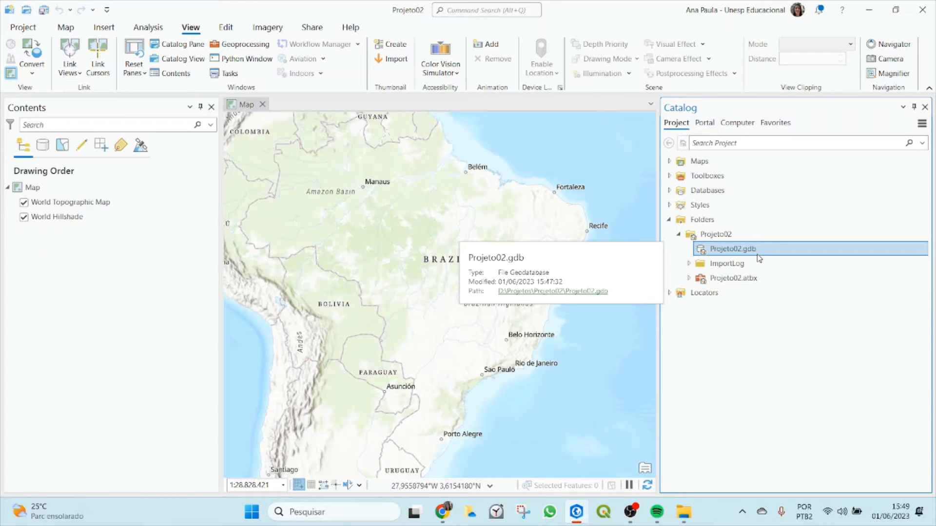
click(668, 221)
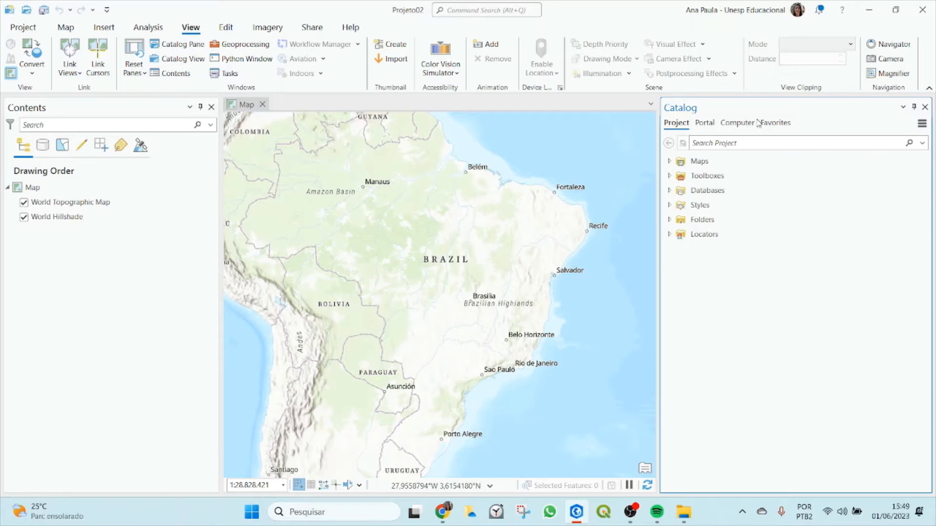
Add a folder connection to Introducao_ArcGIS_Pro to the catalog favorites
click(775, 125)
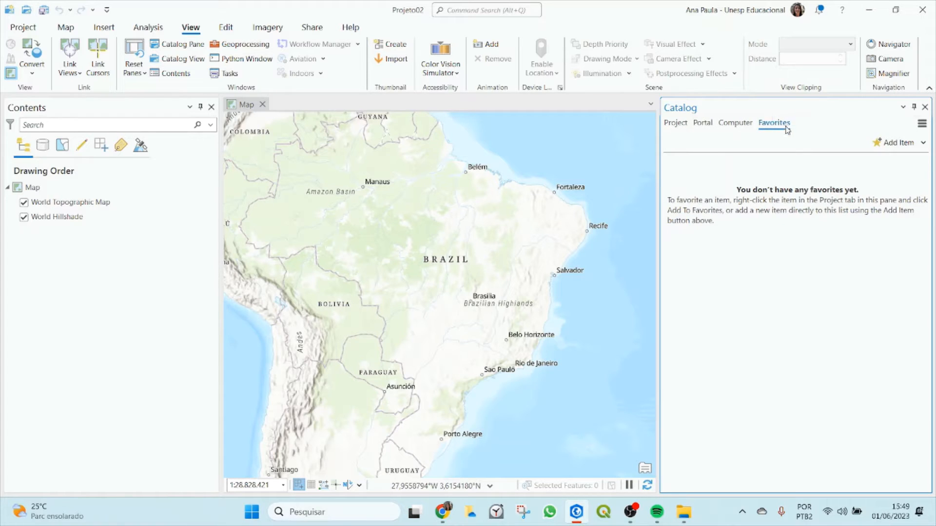
click(880, 147)
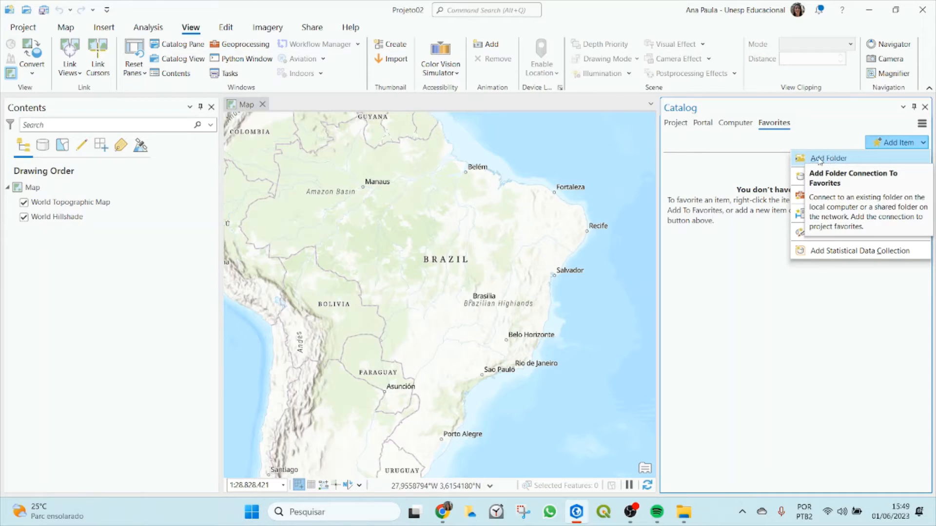
click(831, 159)
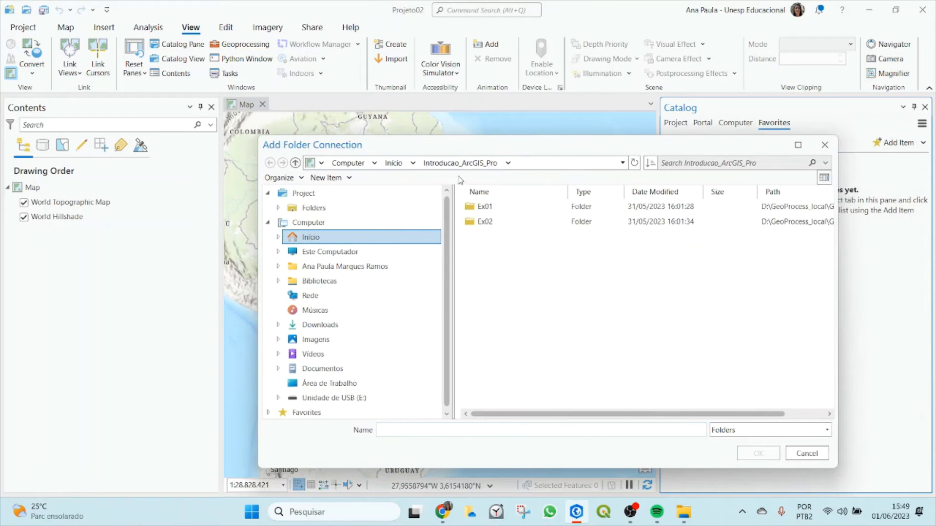
click(401, 165)
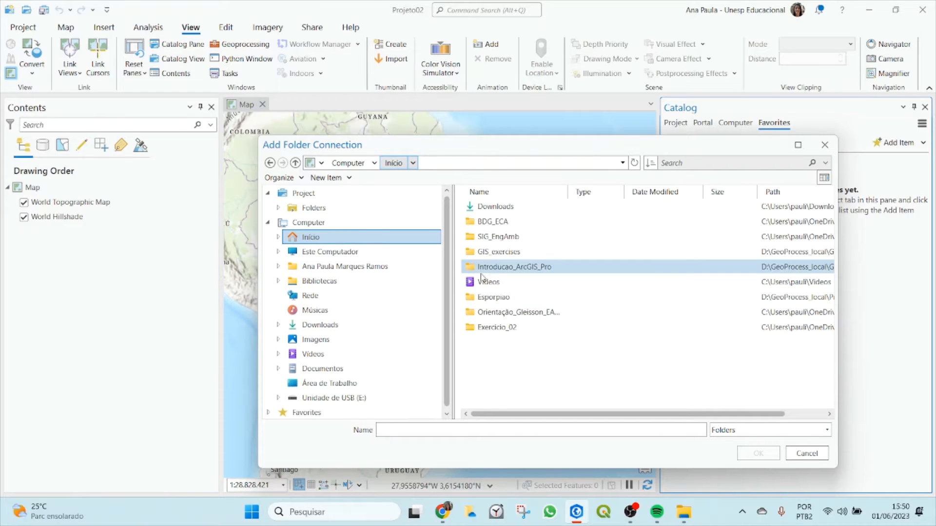
click(509, 271)
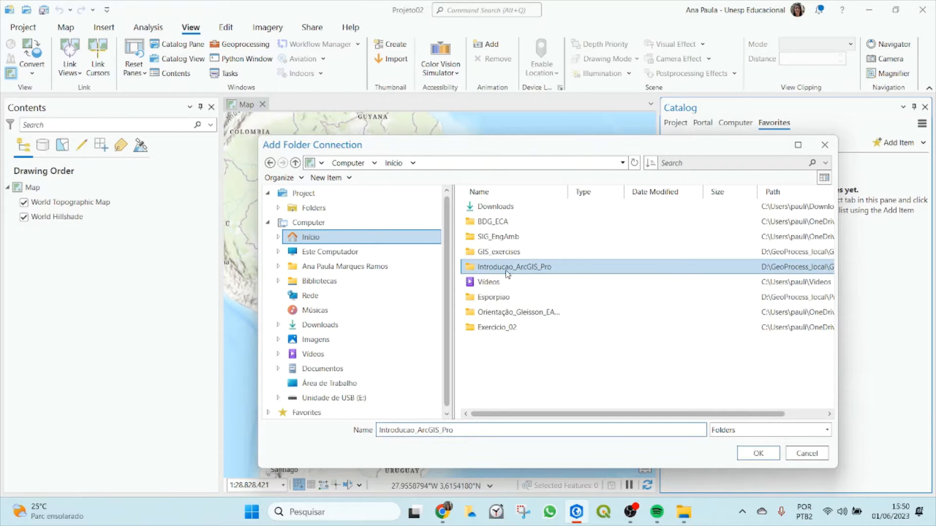
click(756, 453)
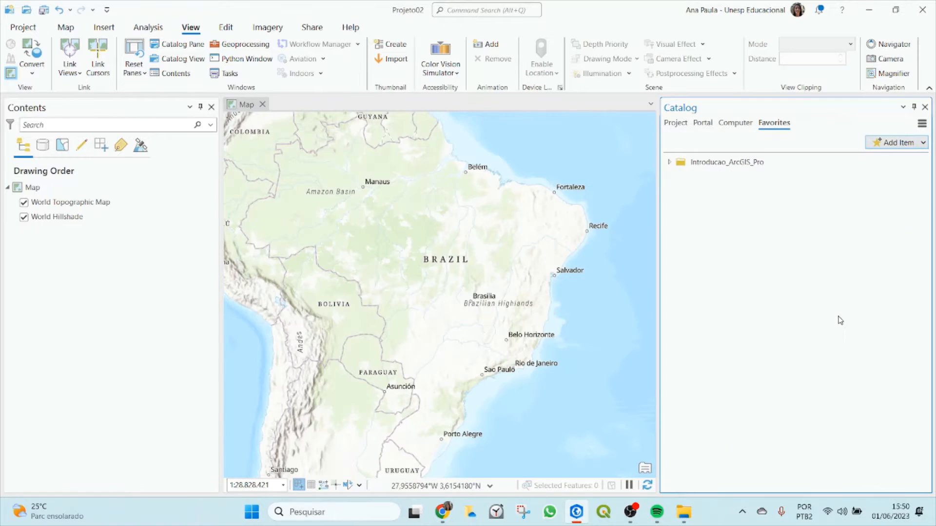
Expand Introducao_ArcGIS_Pro and its Ex01 folder to list the shapefiles in BR_Regioes_2022, frigorificos, LT_EXISTENTE and rodovia-federal
click(670, 163)
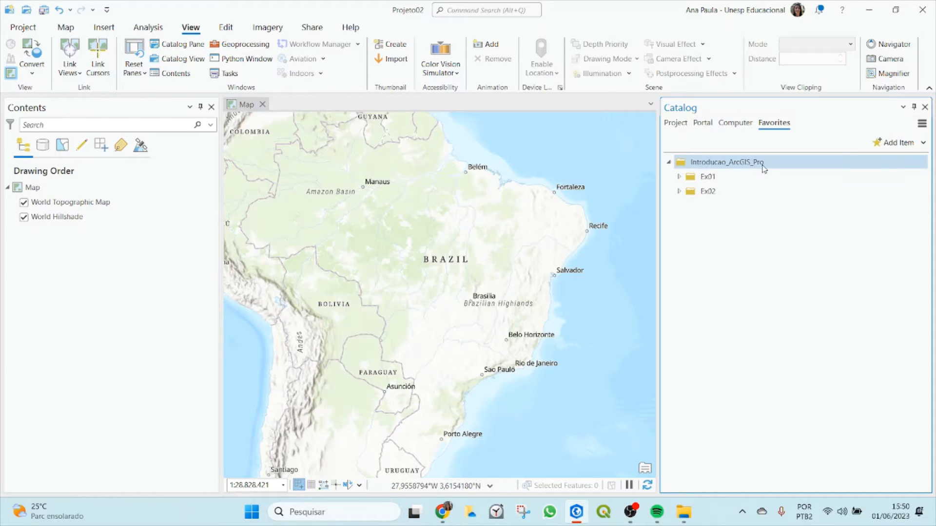
double_click(689, 178)
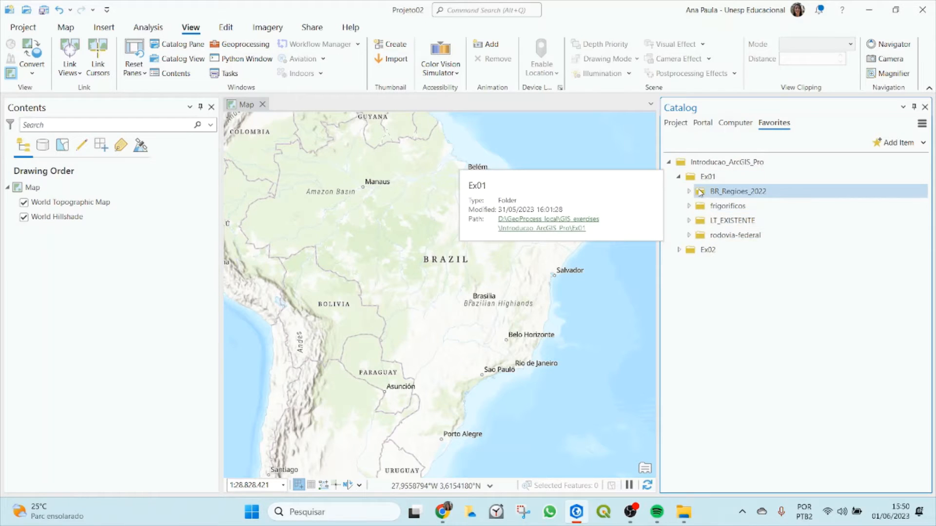
double_click(729, 191)
click(729, 207)
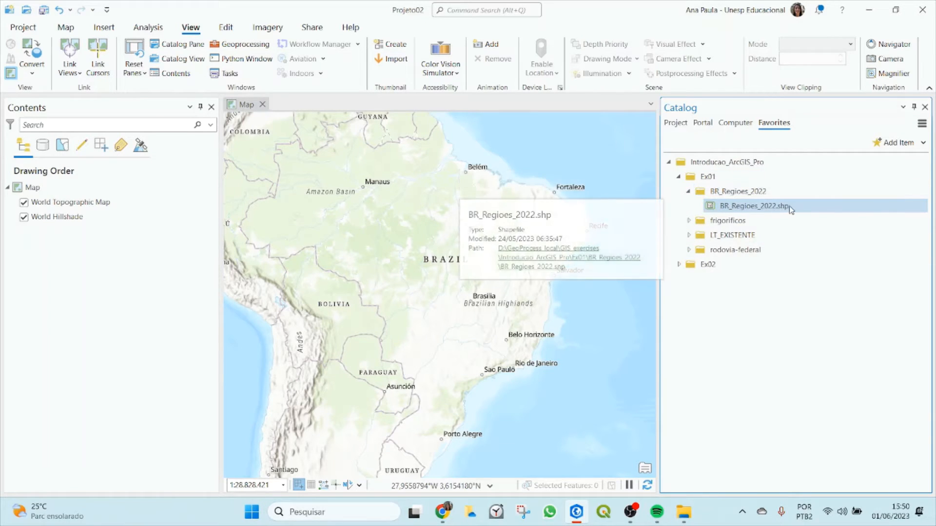
double_click(728, 220)
click(758, 236)
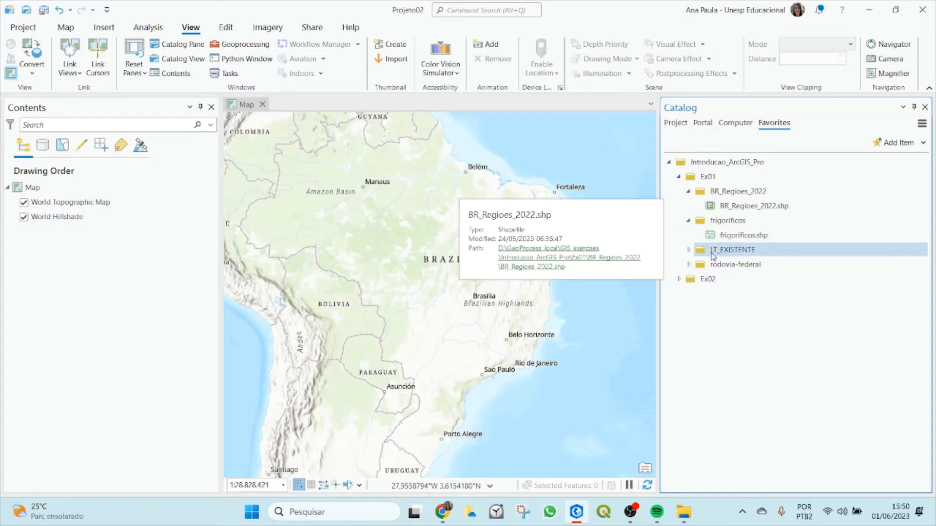
click(688, 250)
click(689, 279)
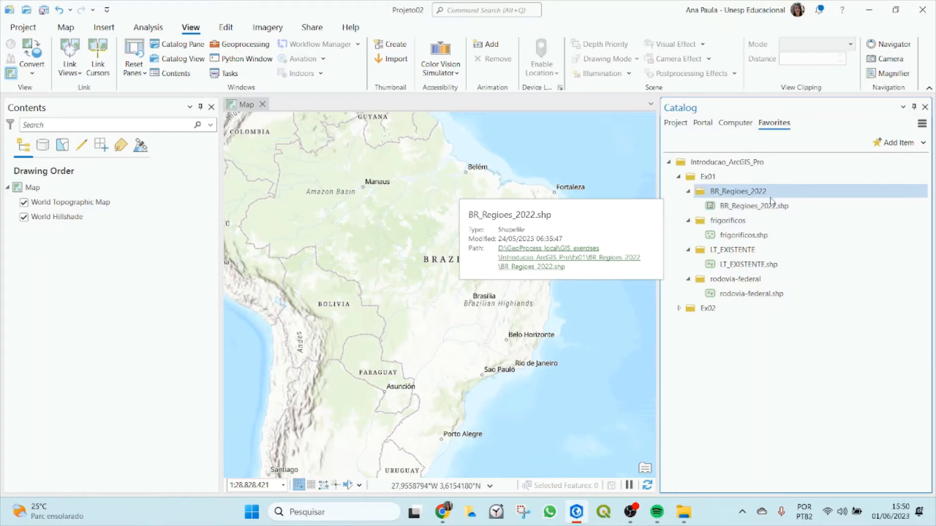
Open the properties of BR_Regioes_2022.shp, enlarge the dialog and examine the geographic coordinate system in its spatial reference
right_click(739, 208)
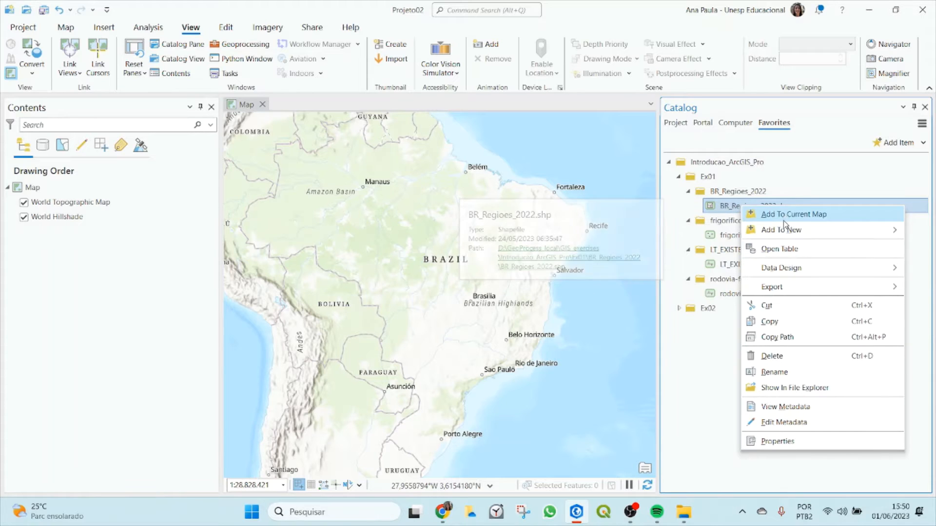
click(780, 442)
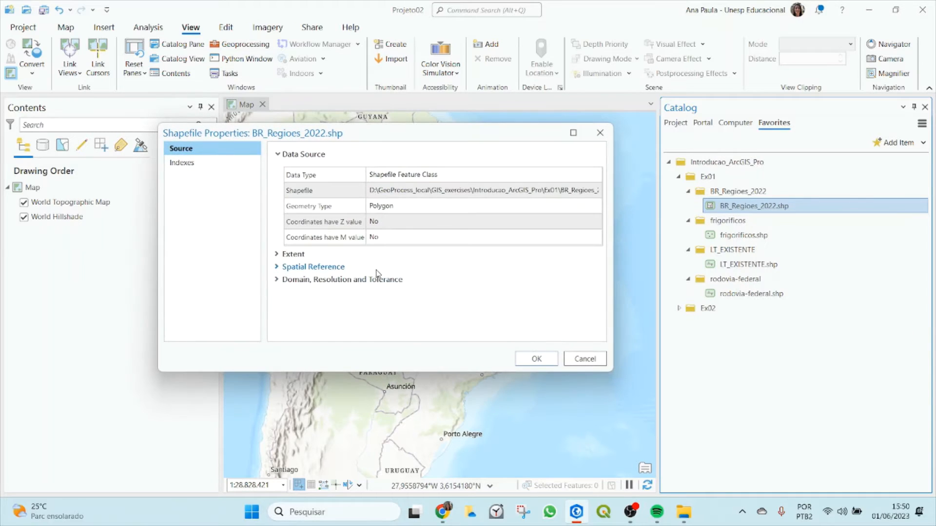
drag(611, 374, 718, 431)
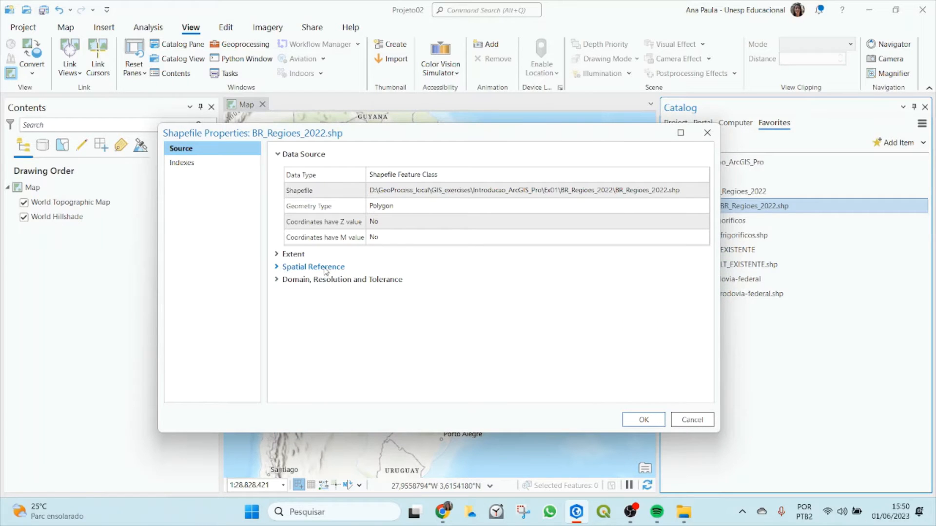
click(277, 267)
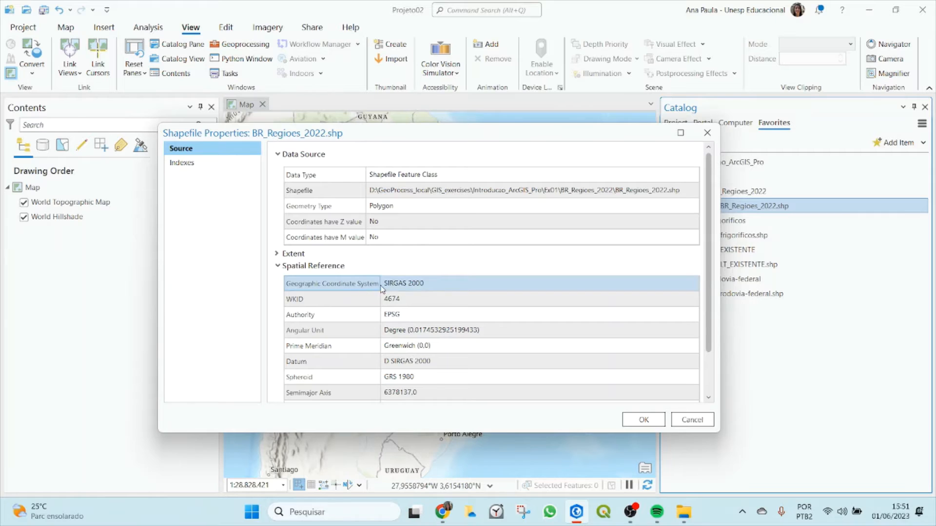
click(436, 284)
drag(437, 285, 380, 287)
click(454, 282)
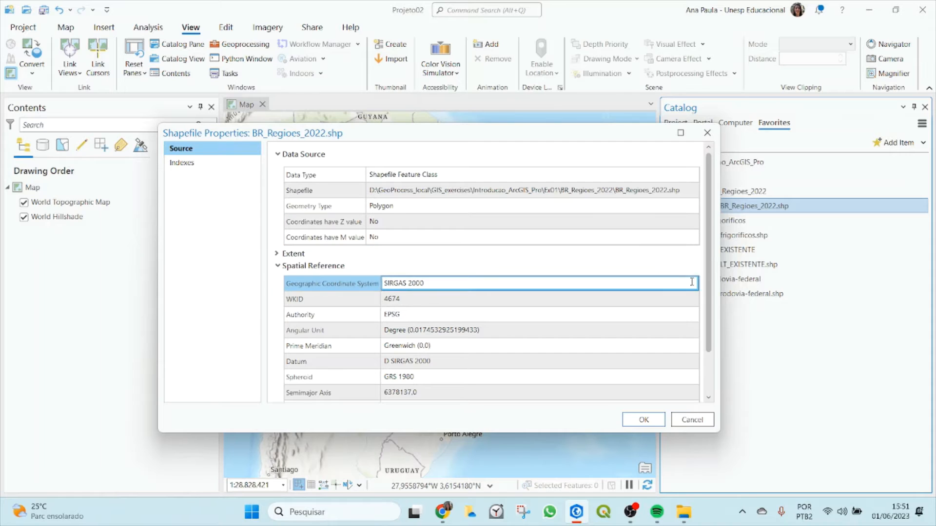
Narrow the BR_Regioes_2022.shp properties dialog, review its geographic coordinate system against the catalog's shapefile list, and close the dialog
drag(719, 290, 604, 291)
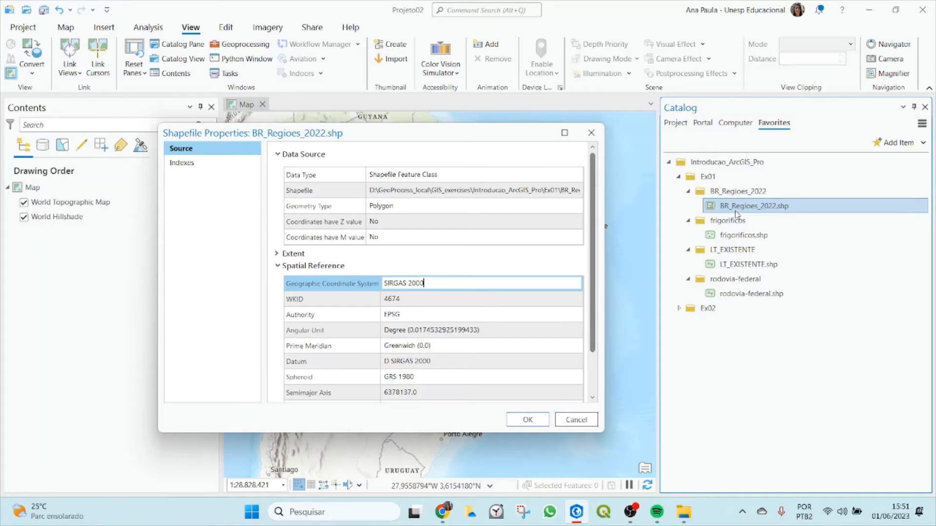
click(497, 283)
drag(441, 283, 378, 283)
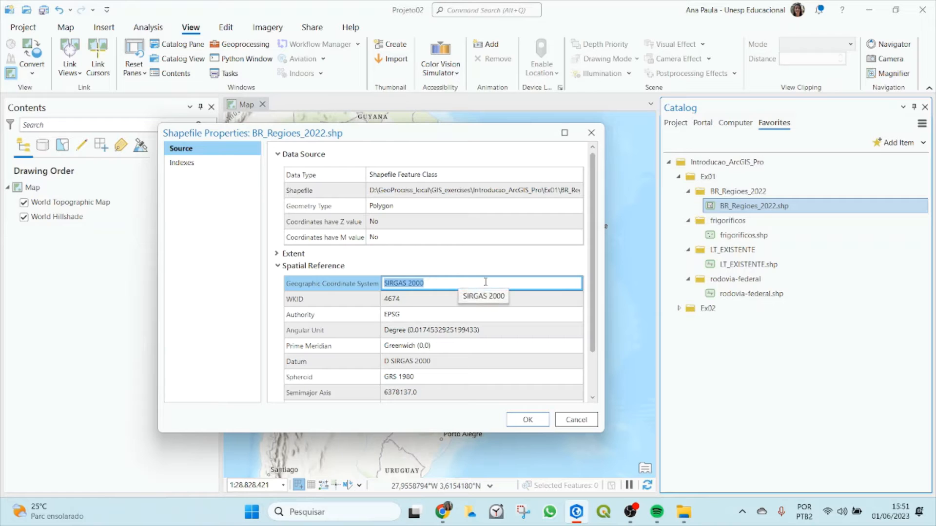
click(429, 285)
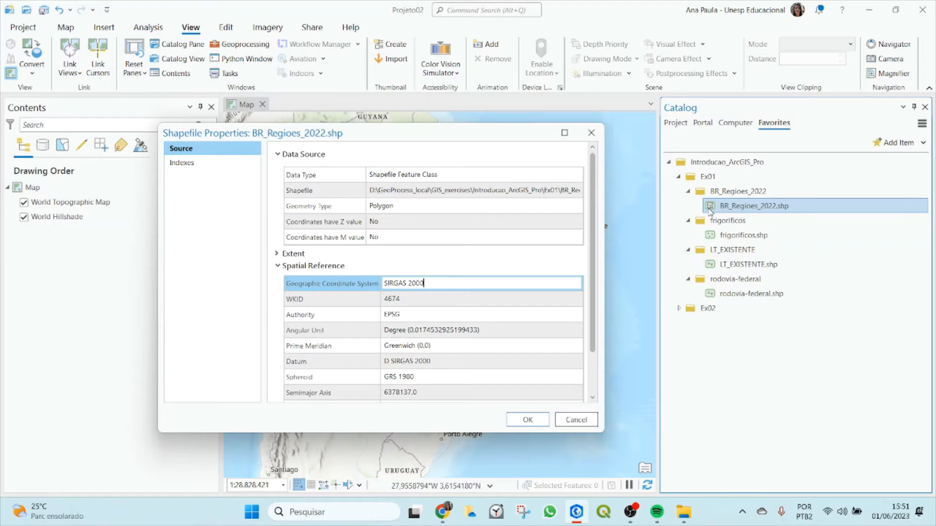
drag(424, 283, 384, 283)
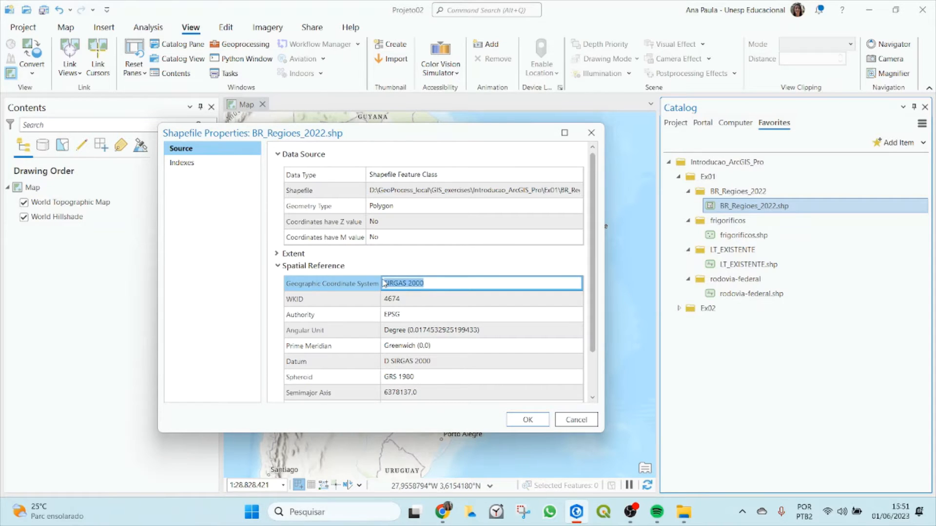
click(527, 420)
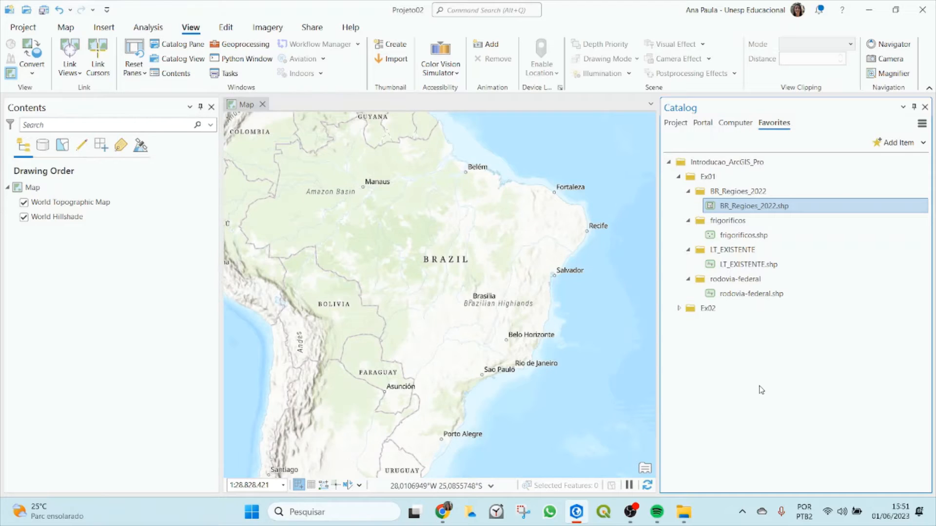
Start creating a new feature class in the Projeto02.gdb geodatabase inside the project's Projeto02 folder
click(673, 127)
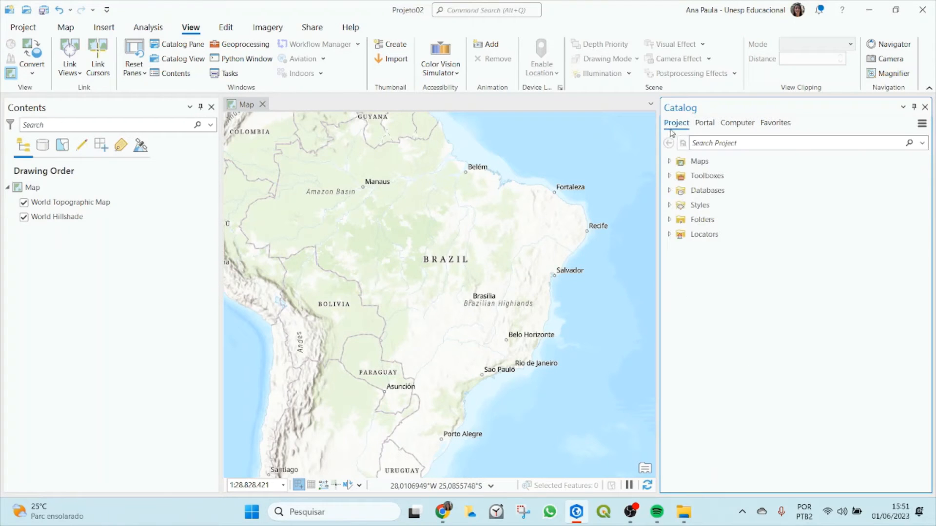
click(669, 219)
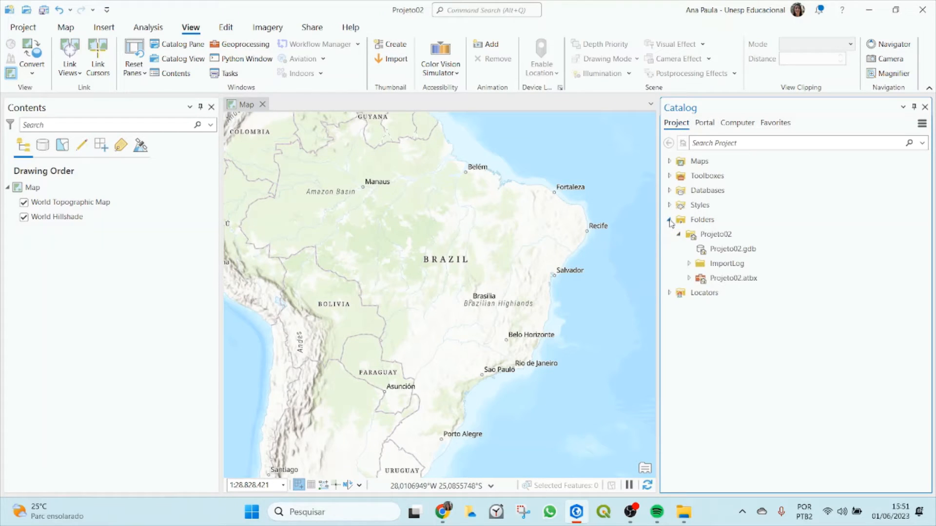
click(754, 251)
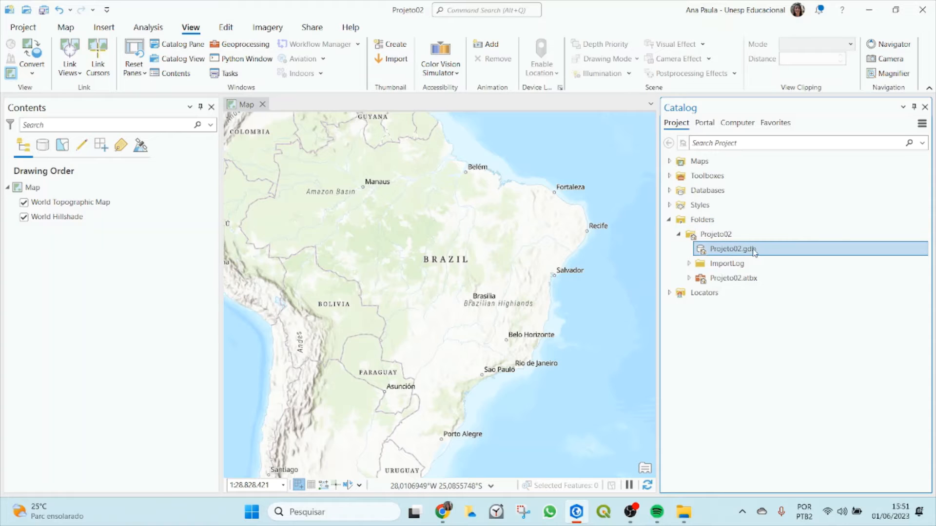
mouse_move(731, 251)
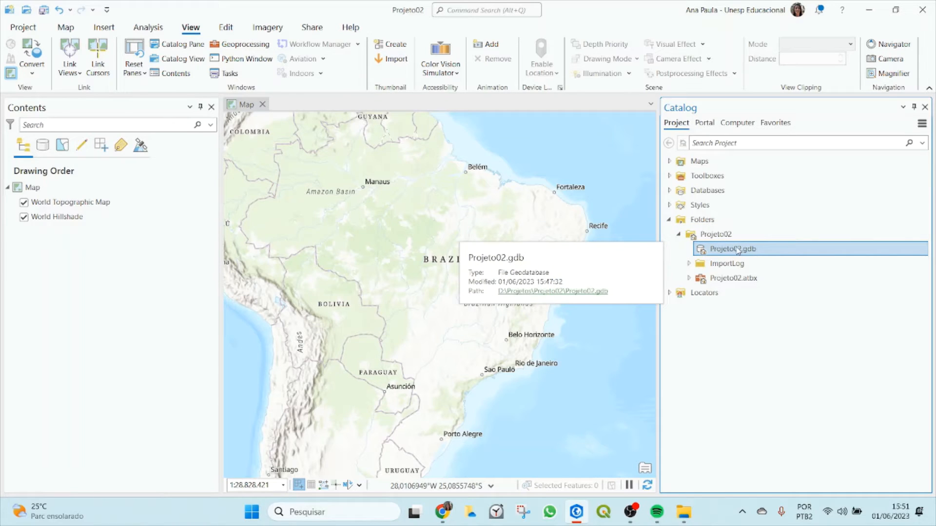
right_click(737, 250)
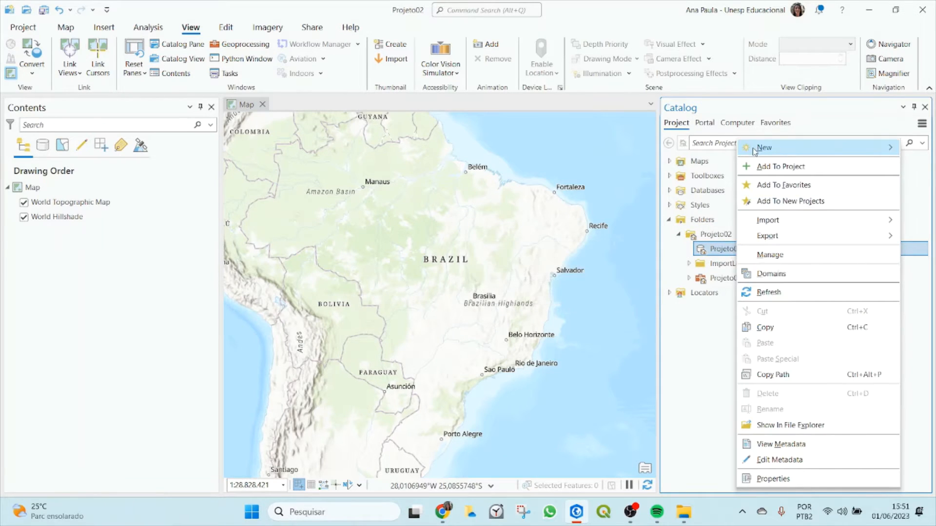
mouse_move(794, 155)
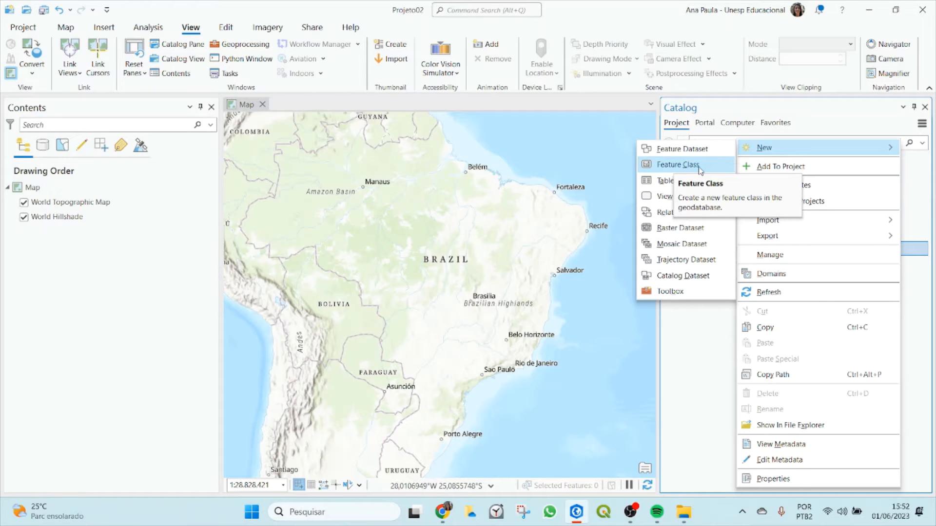
click(661, 166)
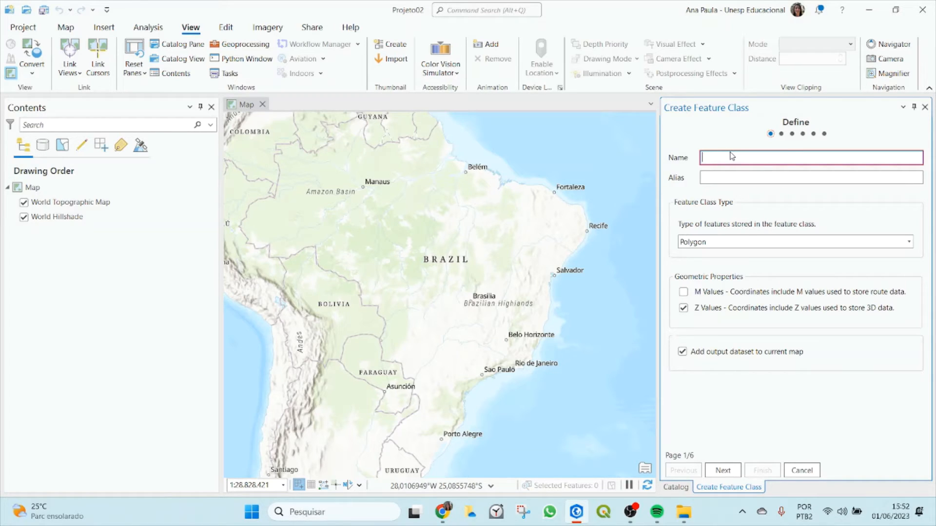
Check the name and details of BR_Regioes_2022.shp in the favorite Ex01 folder
click(676, 487)
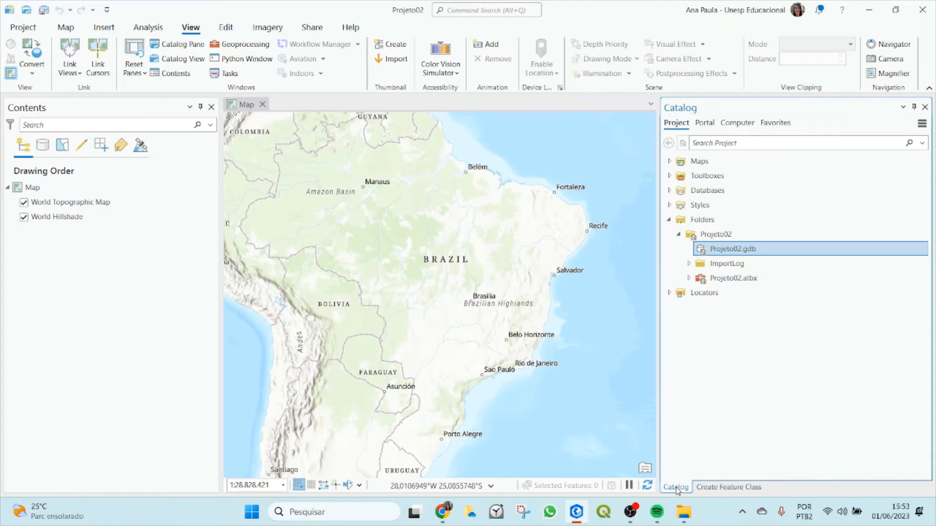
click(774, 123)
click(715, 252)
click(748, 207)
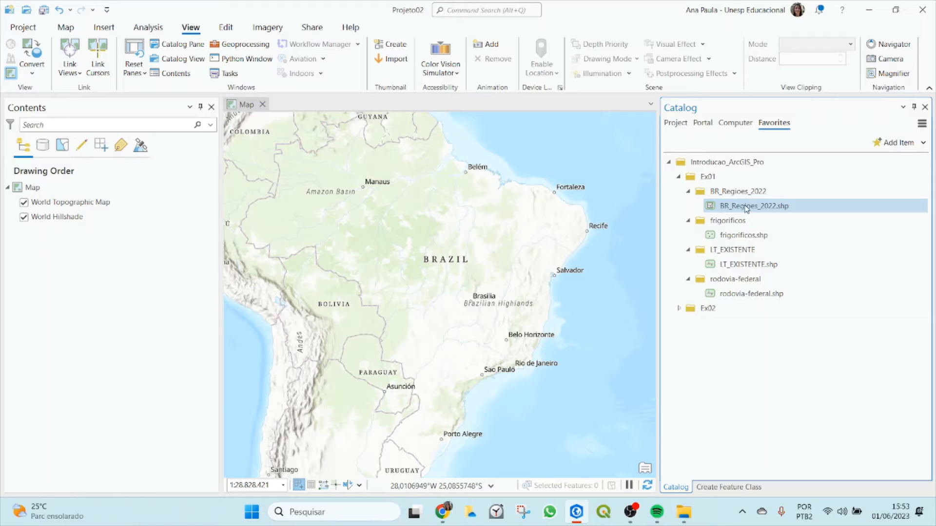
mouse_move(747, 209)
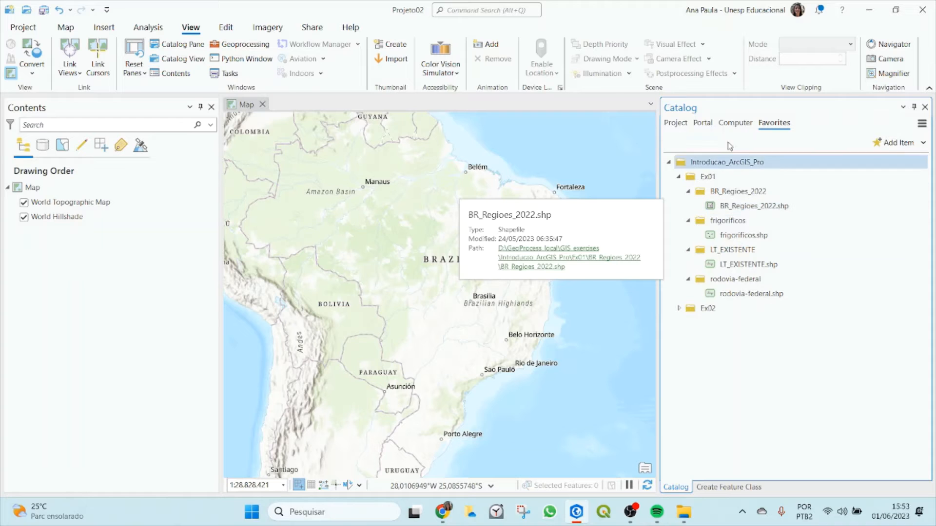
Name the new feature class BR_Regioes_2022 in its definition form
click(726, 487)
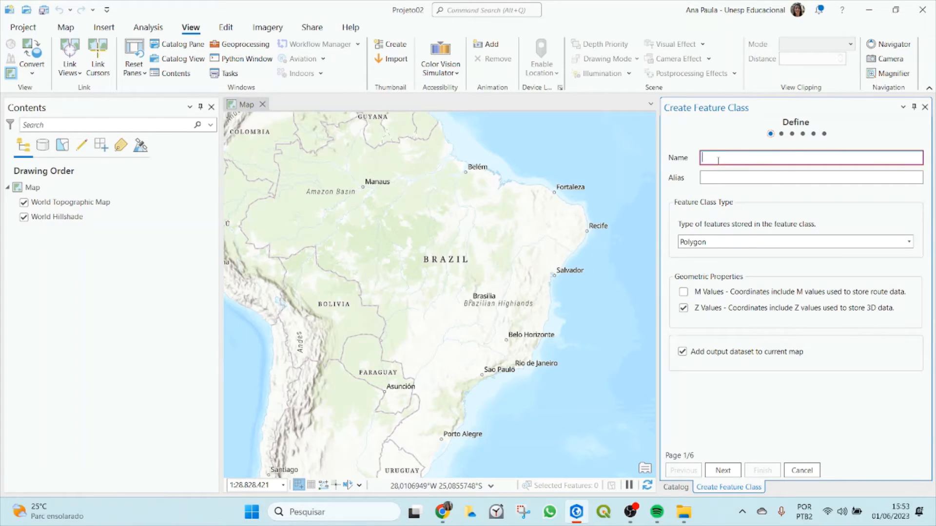
text(BR_Re)
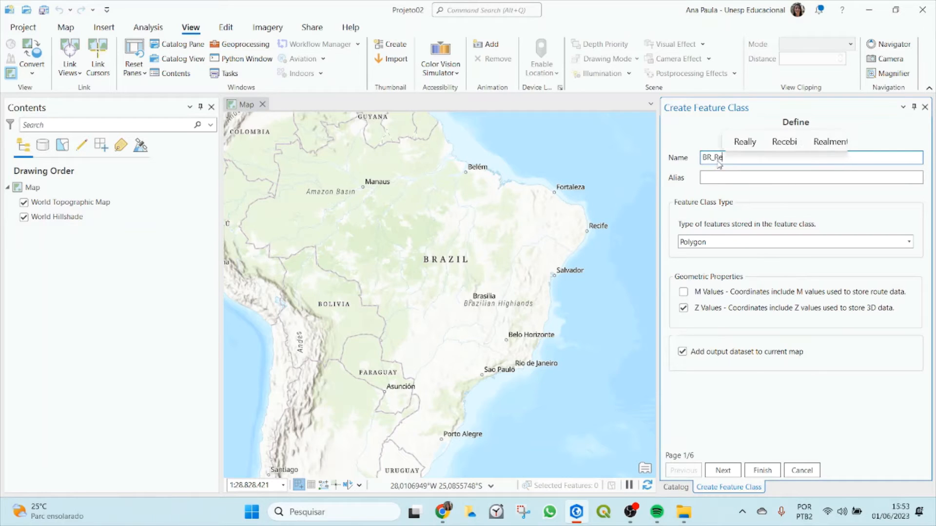
text(gioes)
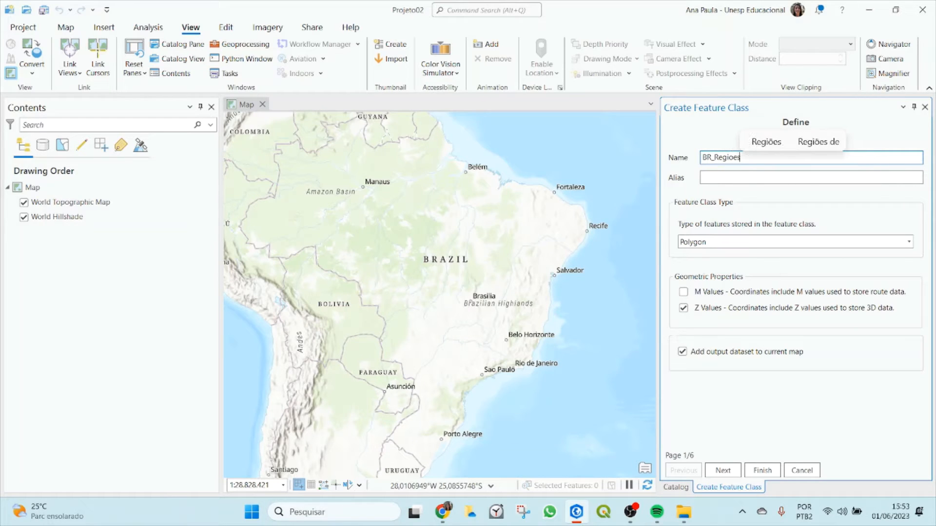
text(_2022)
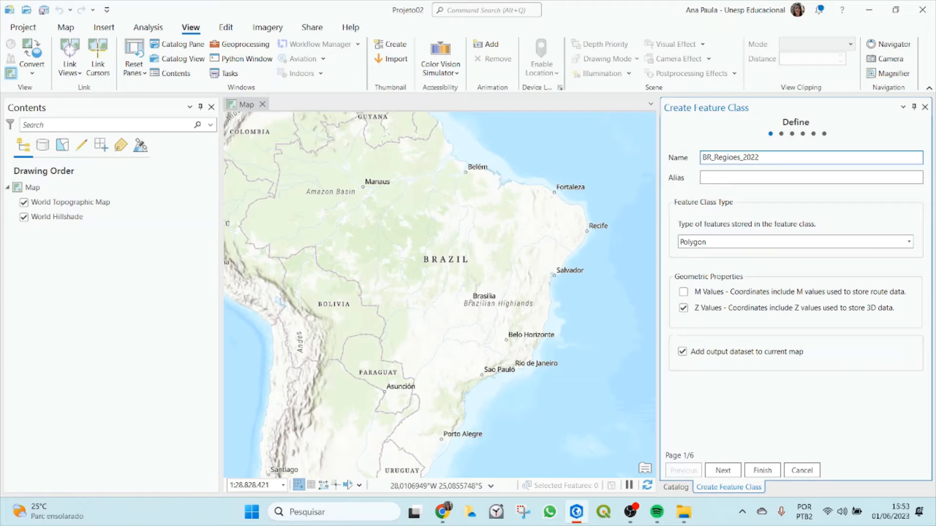
double_click(771, 157)
click(762, 157)
double_click(761, 157)
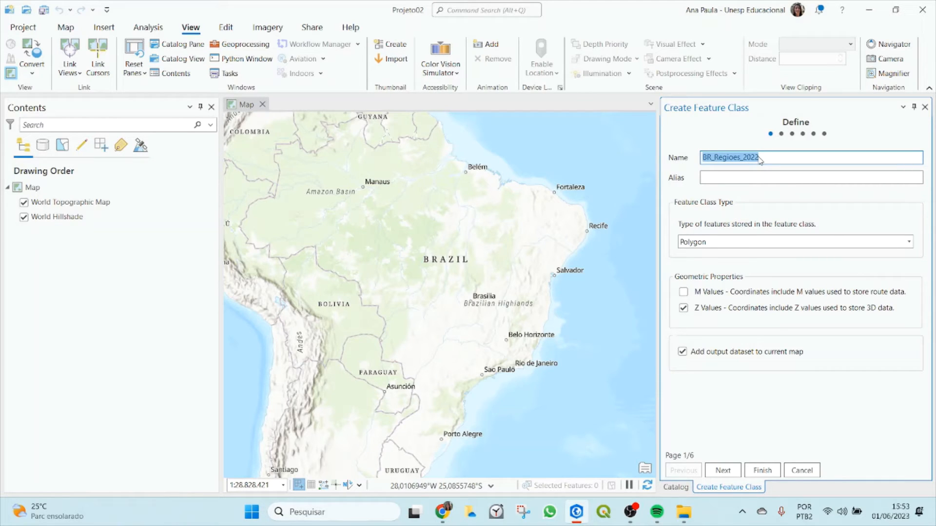
click(779, 174)
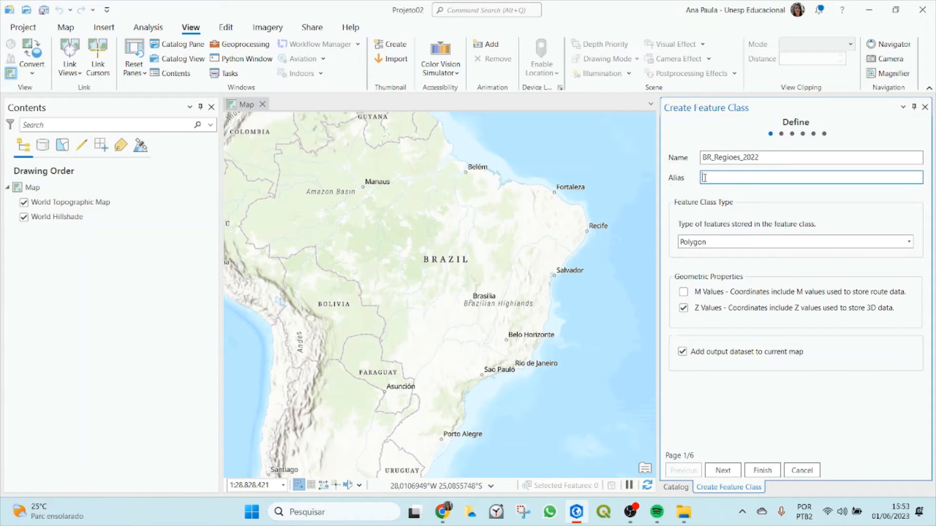
double_click(735, 157)
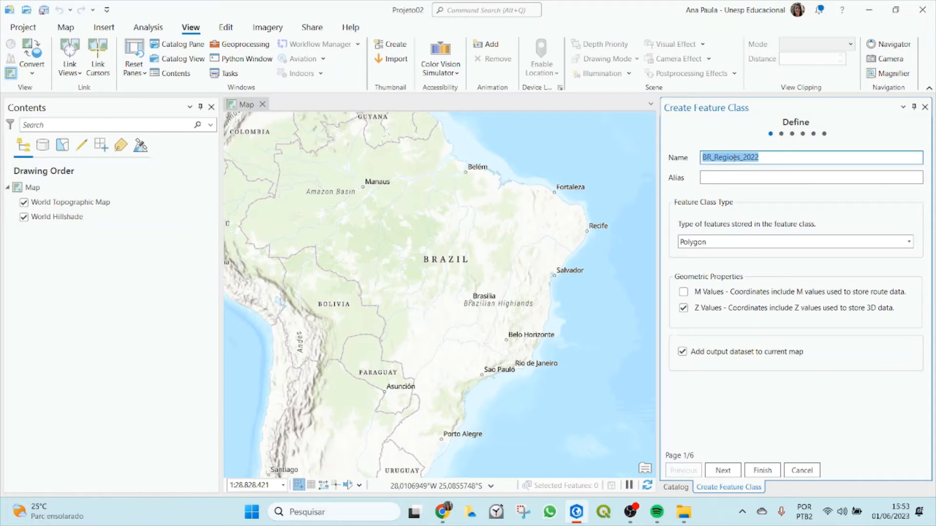
click(735, 157)
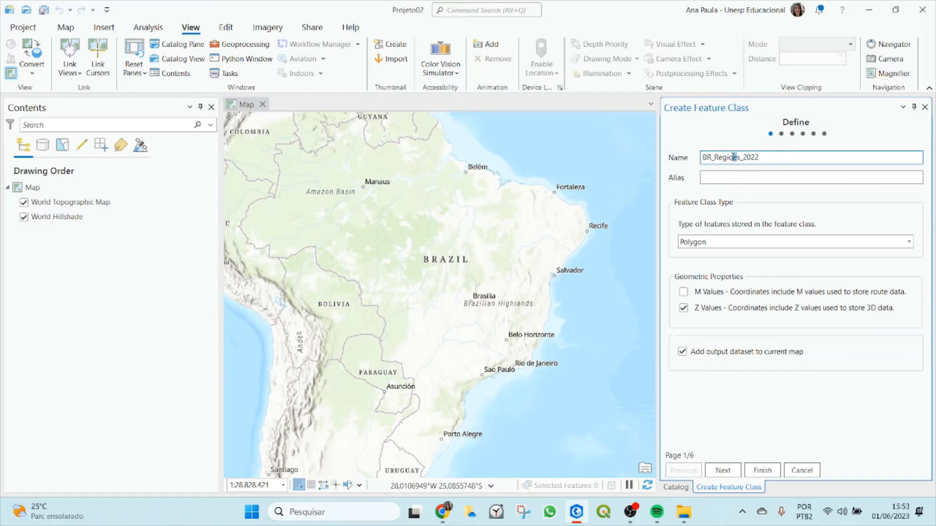
click(713, 156)
drag(782, 155, 696, 160)
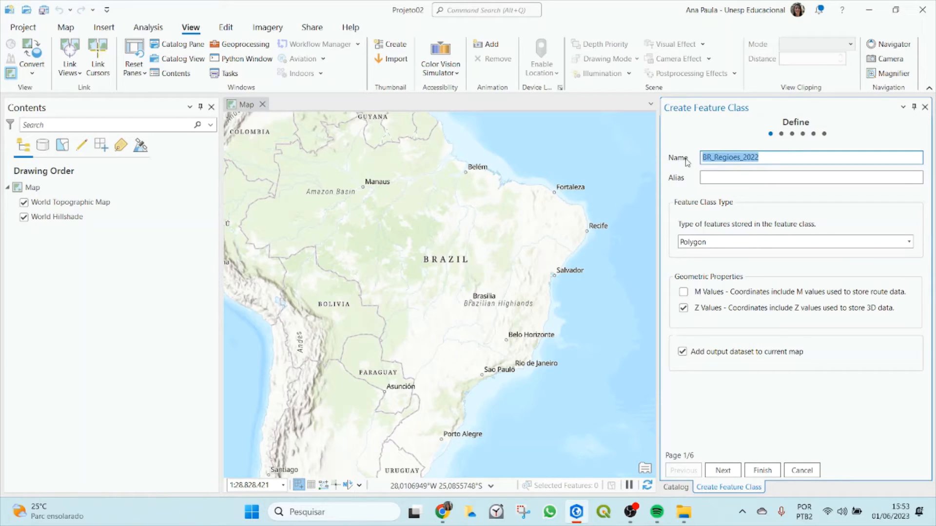
drag(782, 155, 704, 159)
click(773, 159)
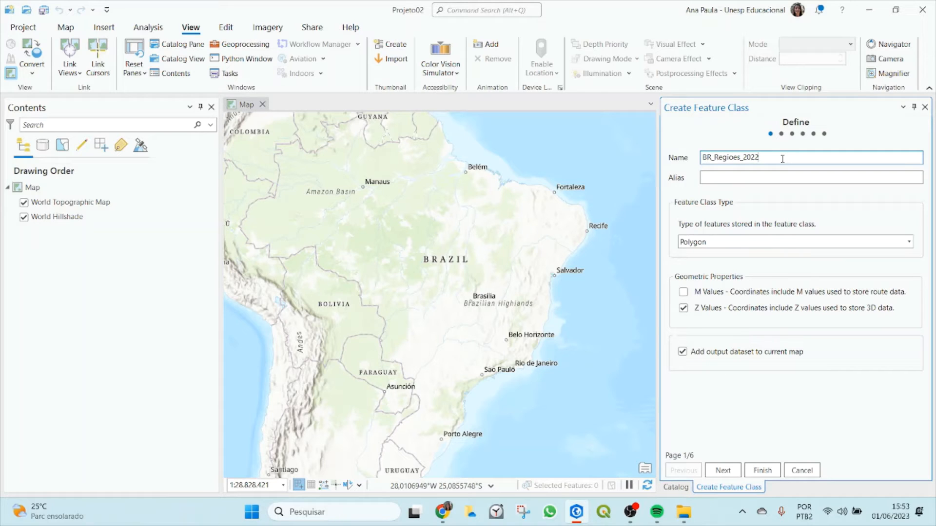
Give the new feature class the alias Brasil Regiões 2022
click(741, 175)
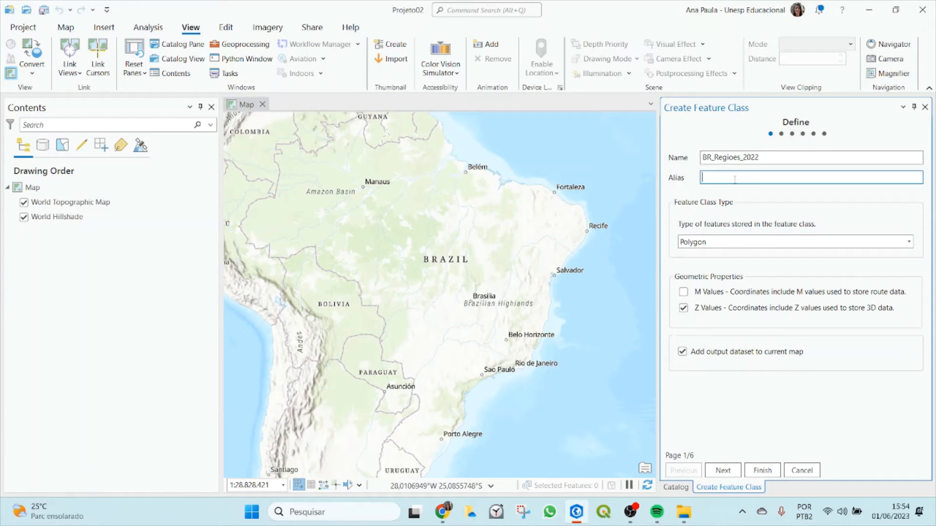
text(BRasil)
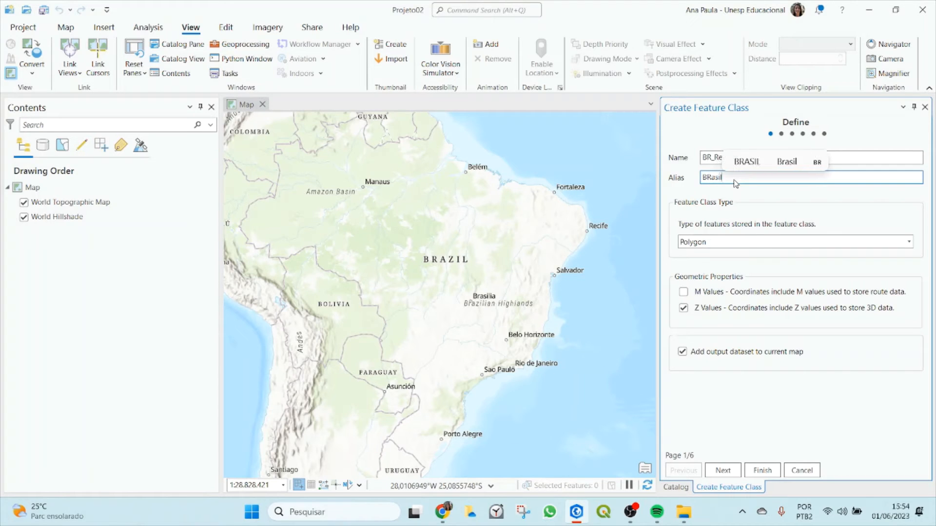
key(BackSpace)
key(BackSpace)
text(BRasi)
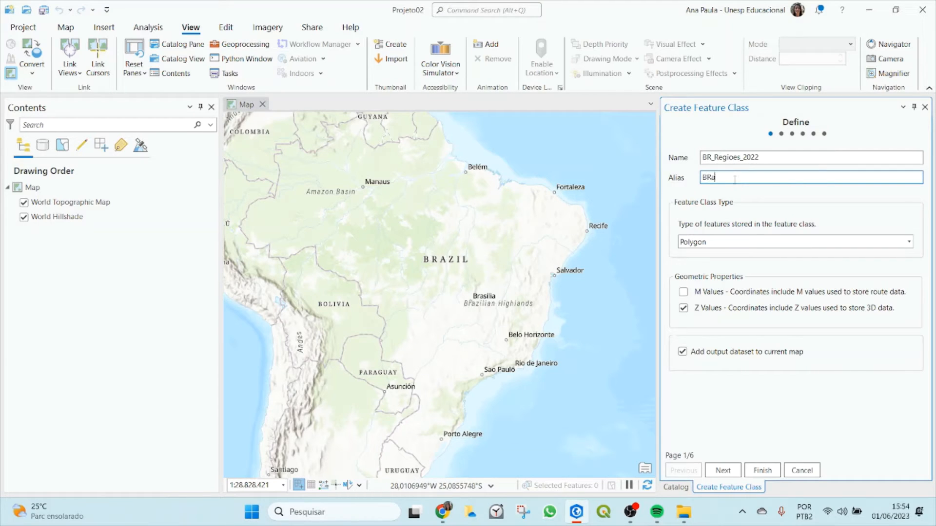
key(BackSpace)
key(BackSpace)
text(s)
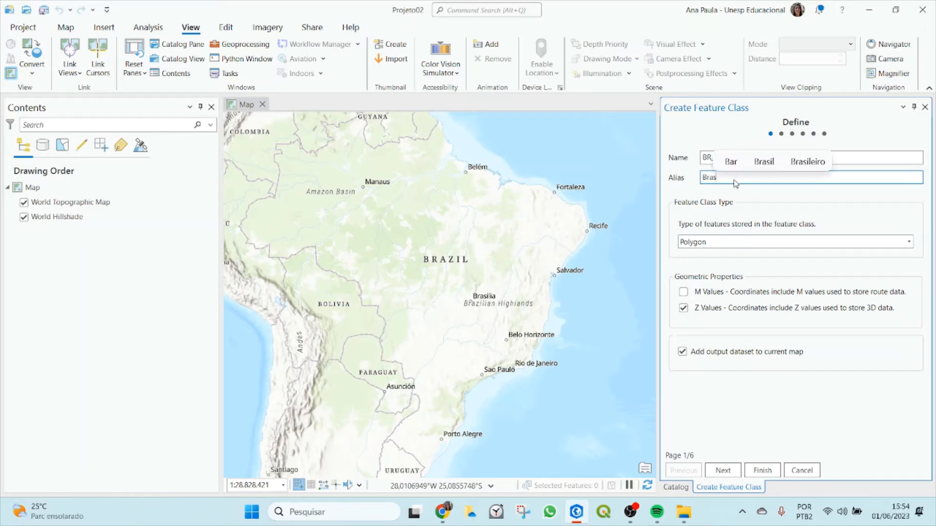
text(il Regiões)
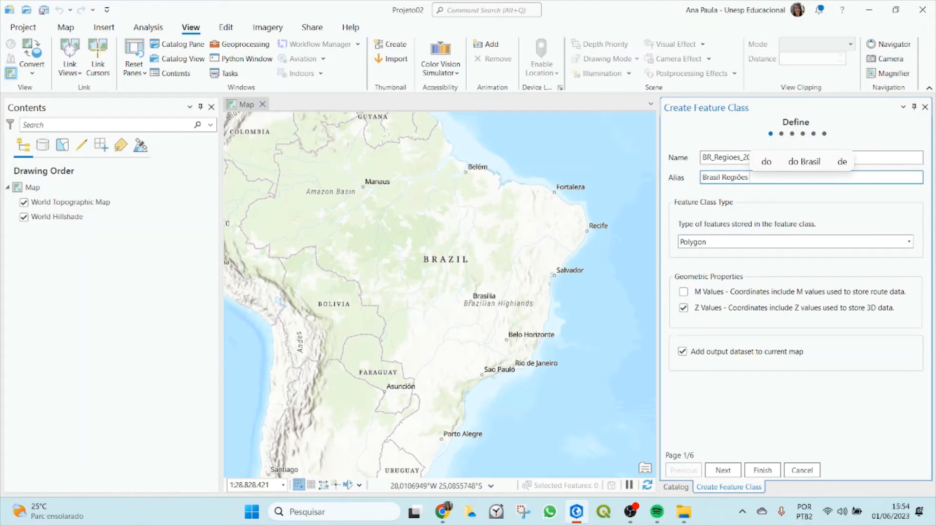
text( 2022)
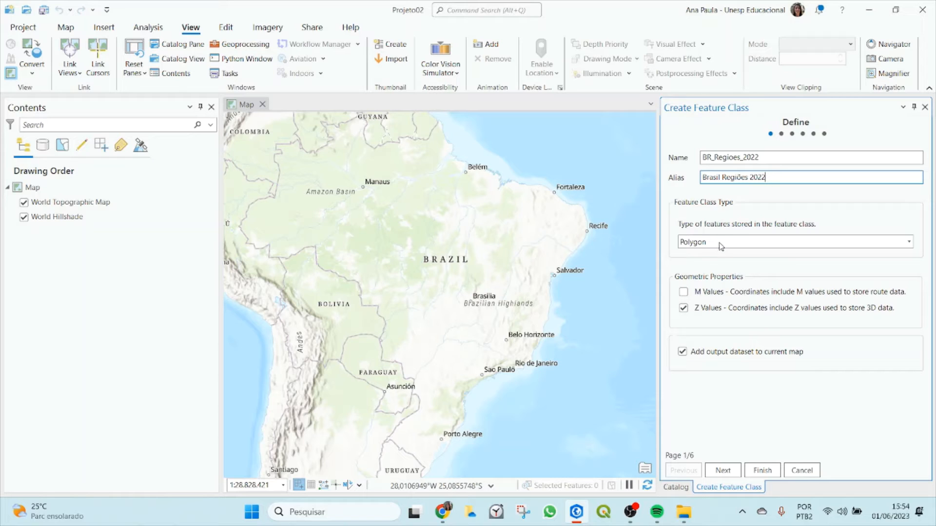
Return to the catalog favorites and check the geometry symbol and details of BR_Regioes_2022.shp
click(680, 488)
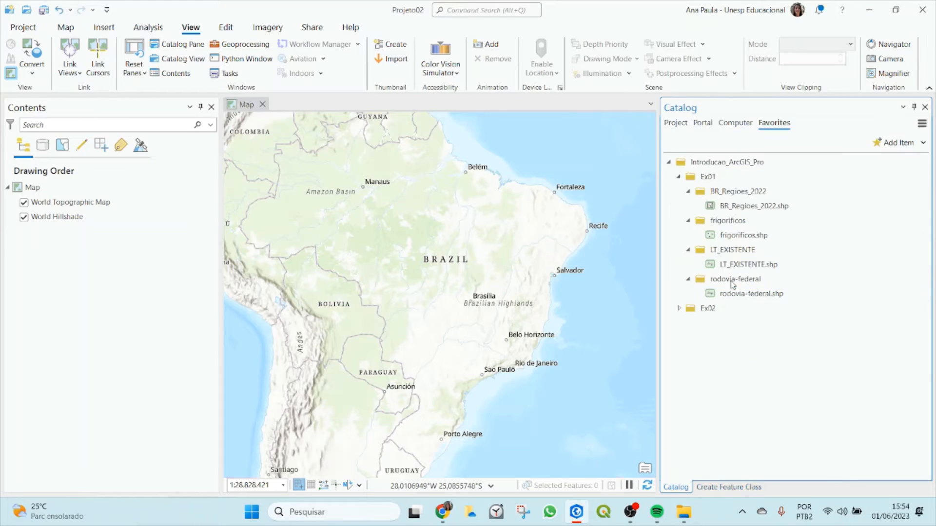
click(719, 208)
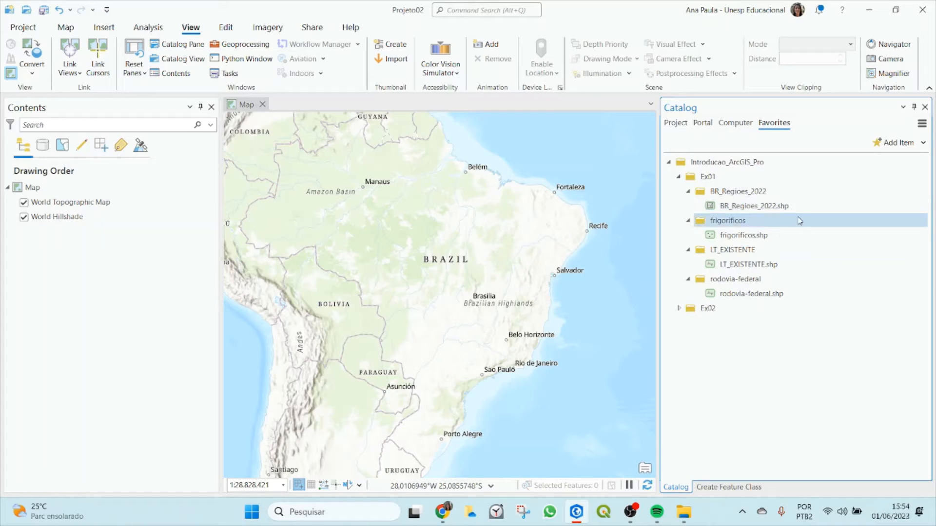
click(712, 197)
click(713, 207)
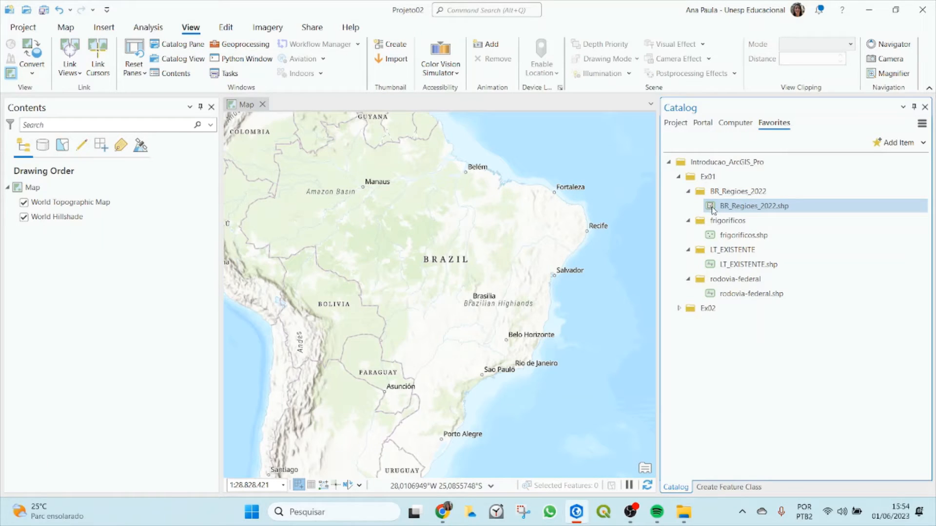
mouse_move(713, 211)
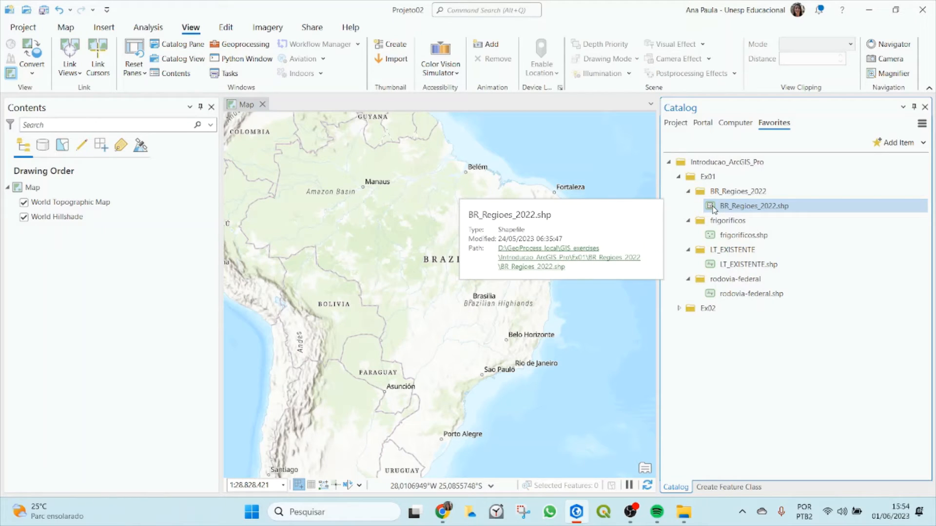
Set the new feature class's type to Polygon and proceed to its field definitions
click(724, 488)
click(713, 239)
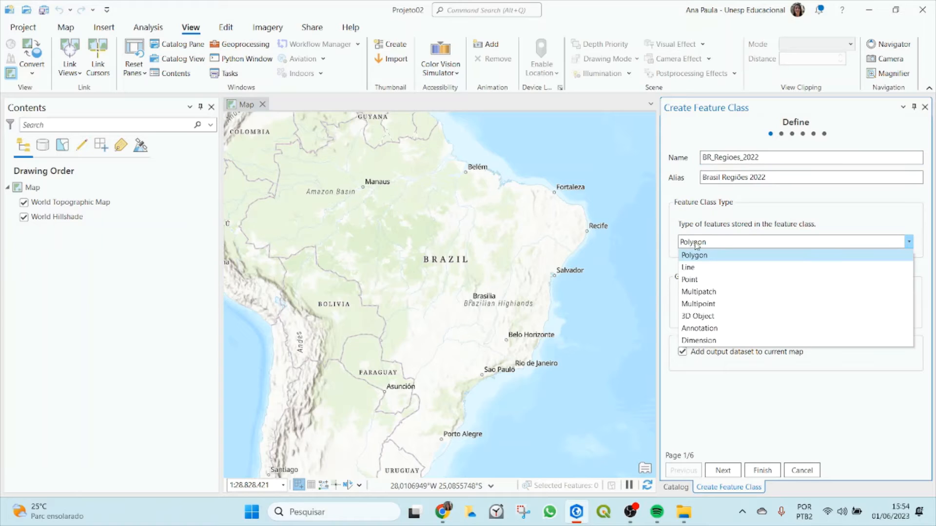
click(699, 260)
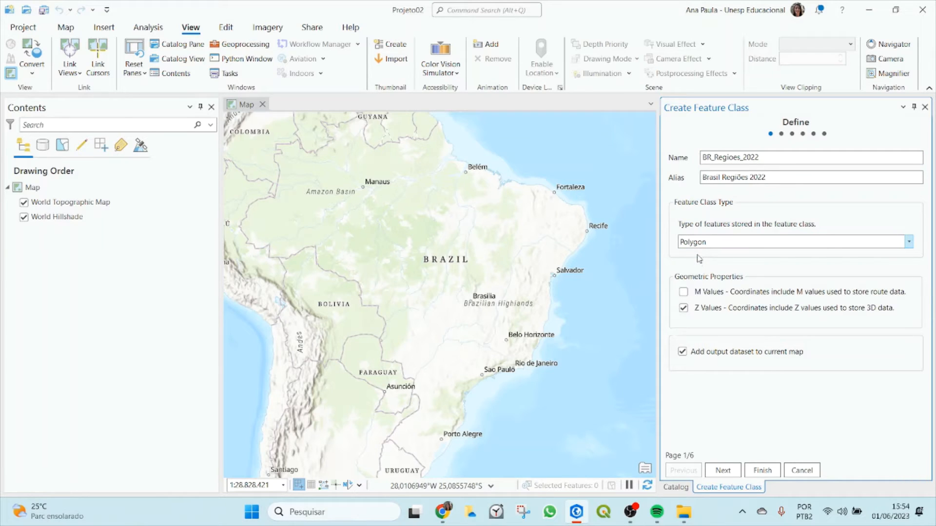
click(723, 471)
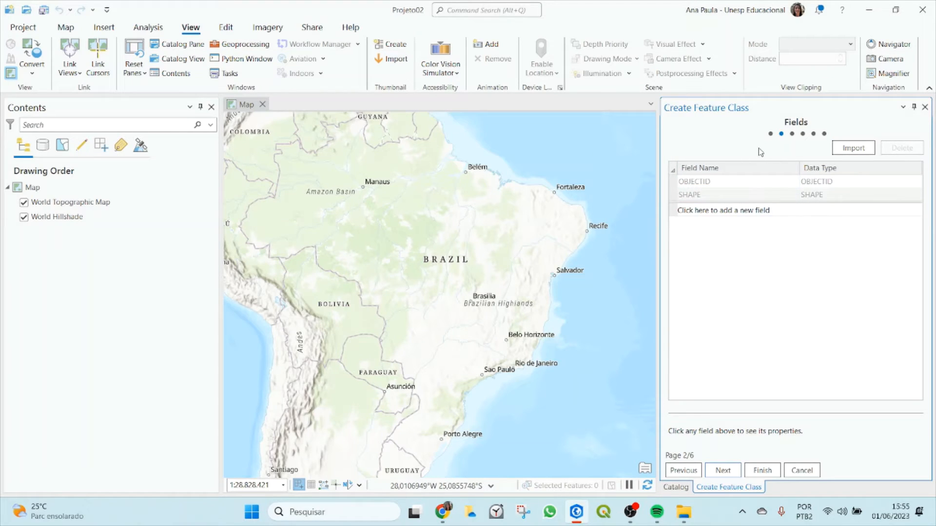
Open the attribute table of BR_Regioes_2022.shp from the favorites and examine its fields and their data types
click(677, 487)
click(749, 207)
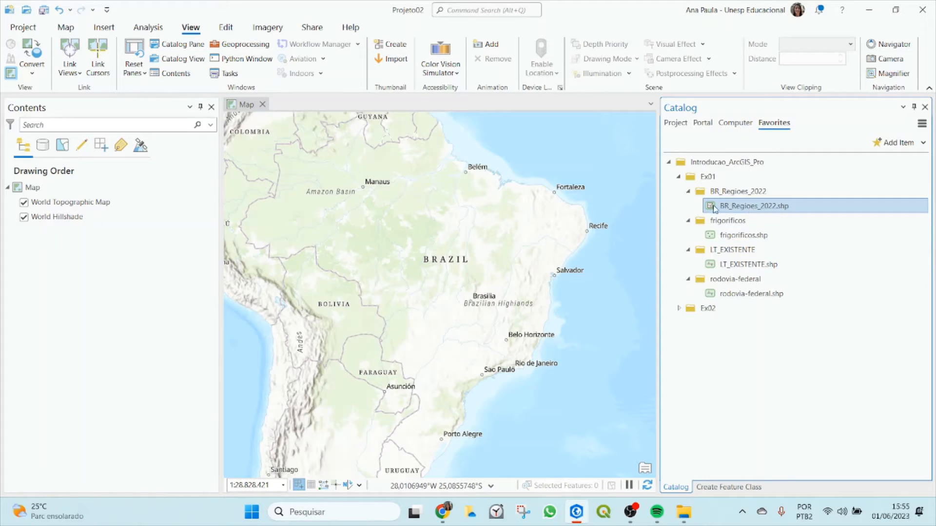
right_click(746, 208)
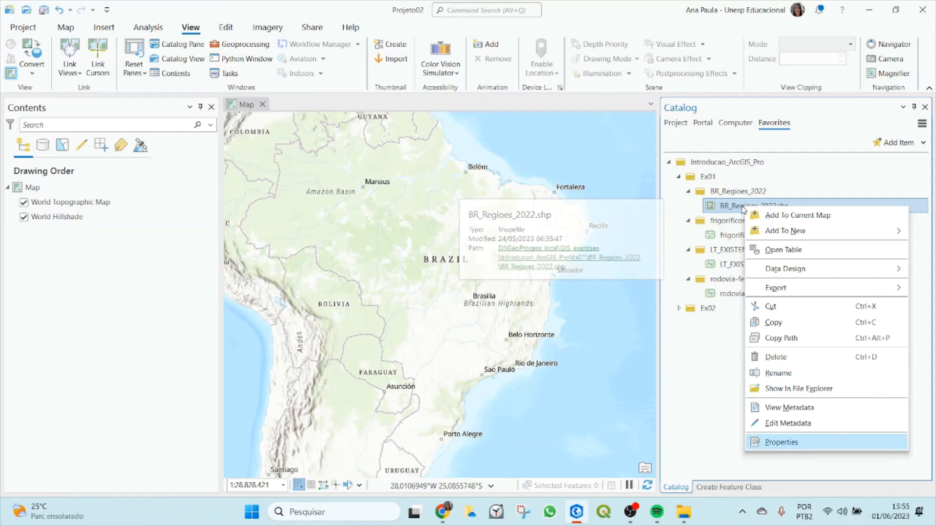
click(782, 250)
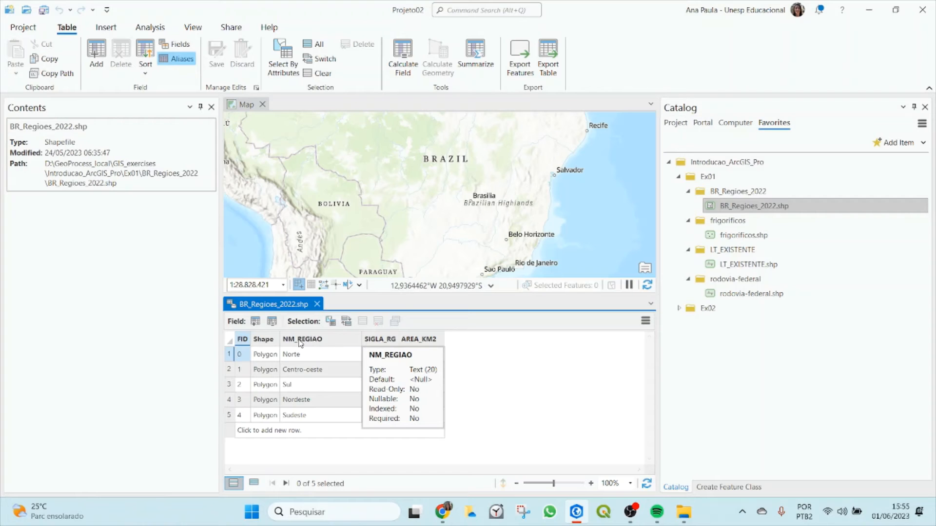
Start a field import for the new feature class and browse the Novo volume (D:) drive for the source
click(740, 487)
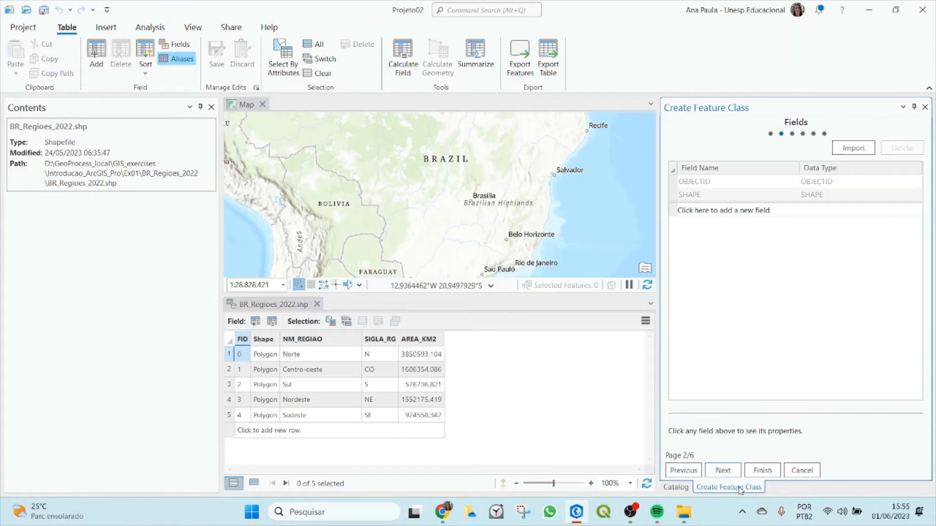
click(859, 152)
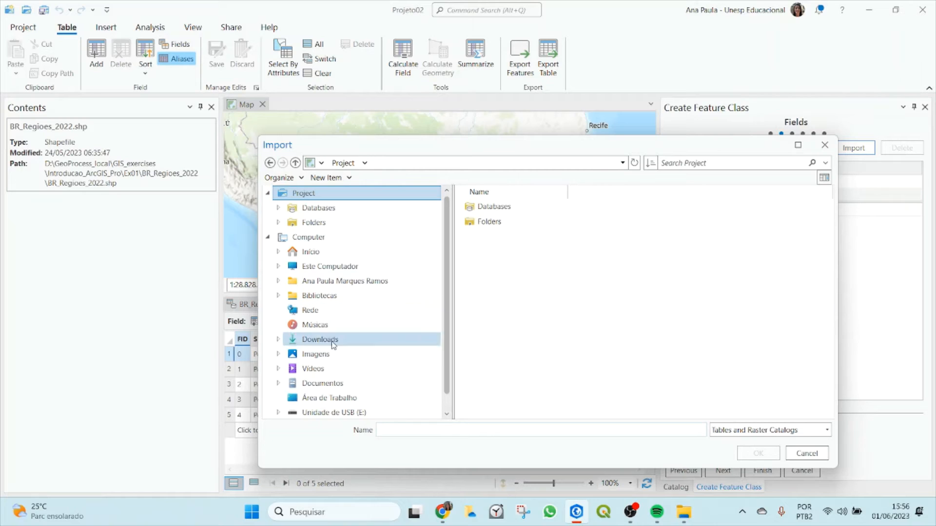
scroll(340, 273, down, 1)
click(340, 253)
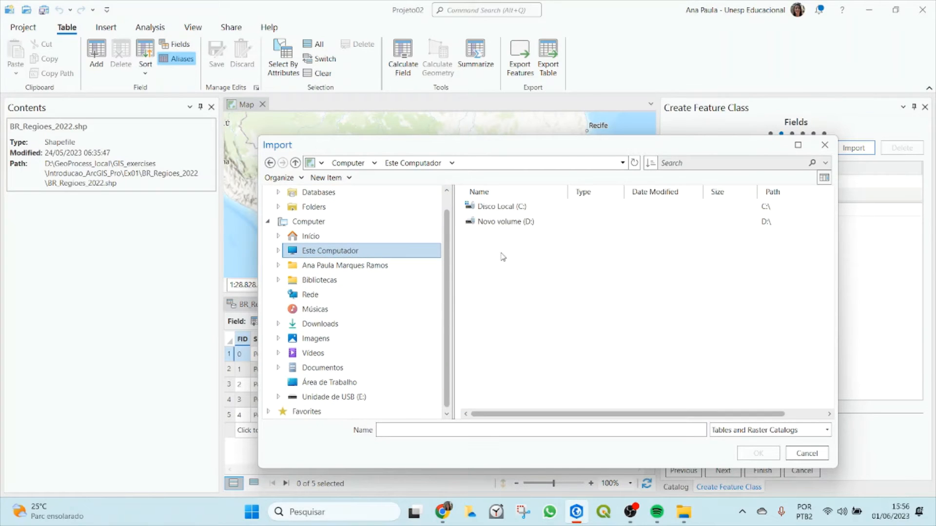
double_click(502, 220)
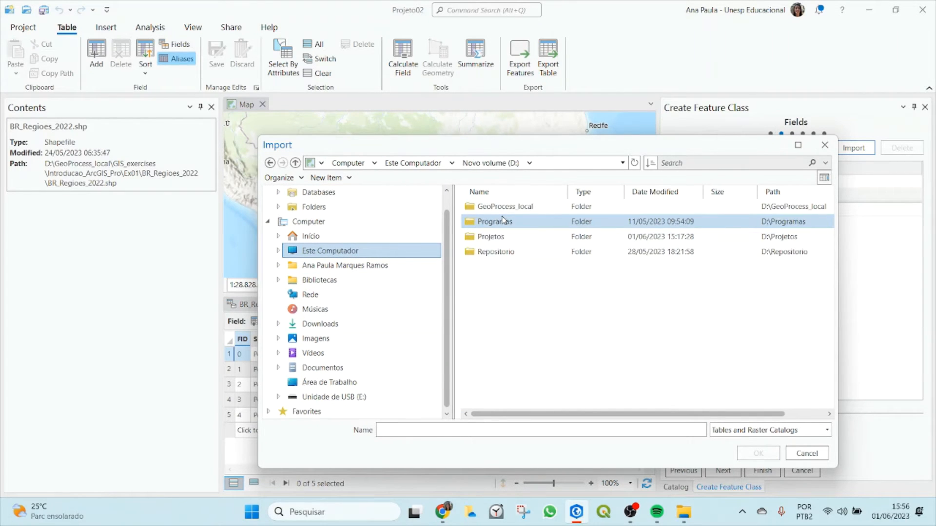
scroll(322, 265, up, 1)
scroll(320, 258, down, 1)
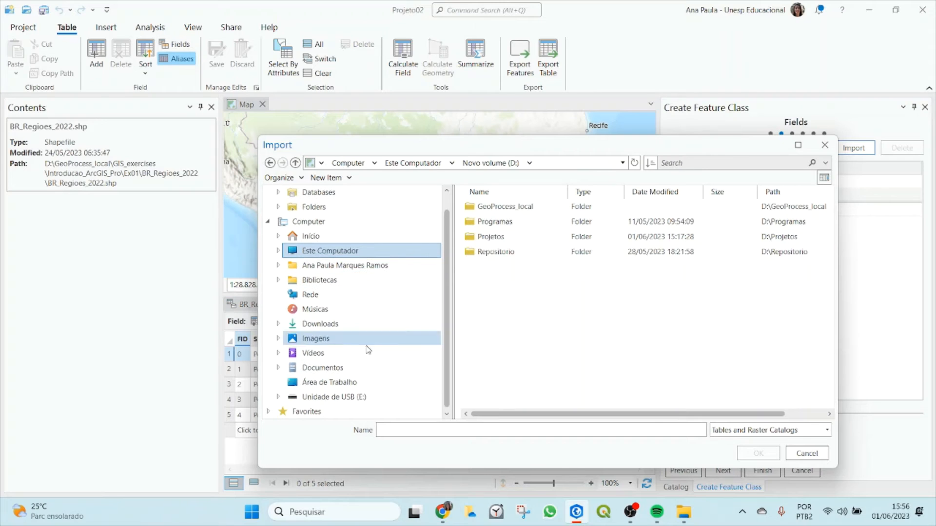
Import the field definitions from BR_Regioes_2022.shp, found under the favorite Introducao_ArcGIS_Pro in Ex01\BR_Regioes_2022
click(269, 411)
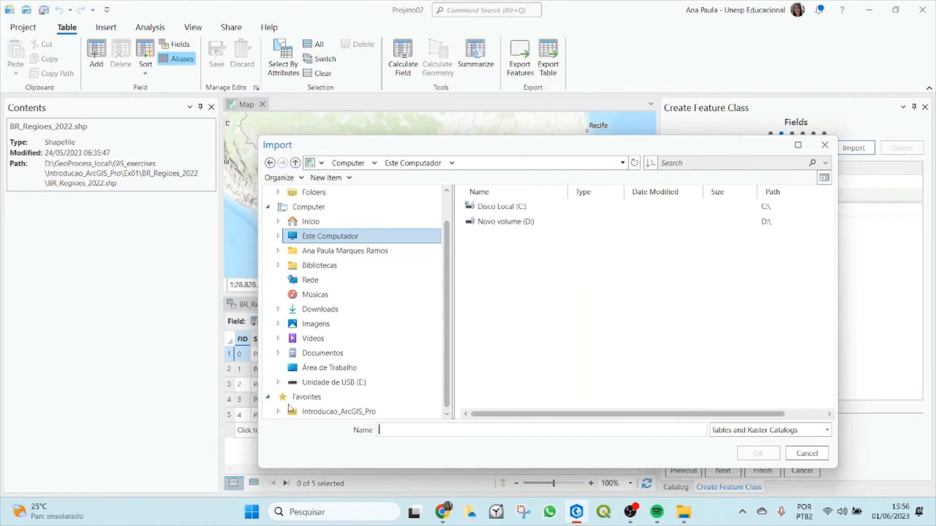
click(325, 413)
double_click(482, 207)
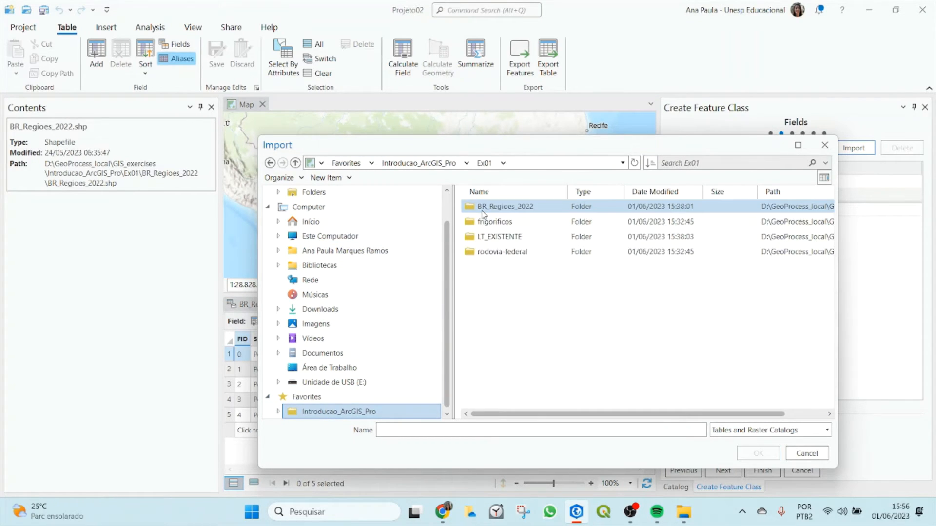
double_click(483, 209)
click(471, 208)
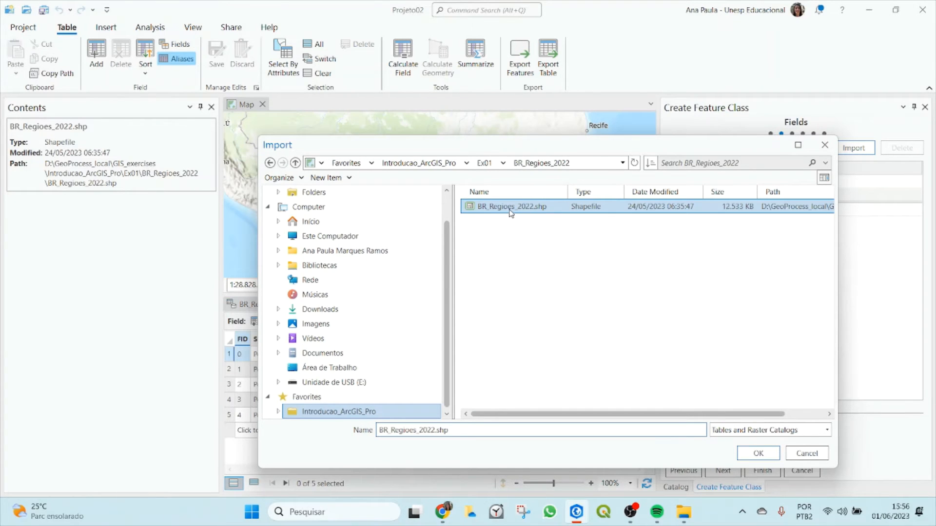
drag(456, 145, 597, 136)
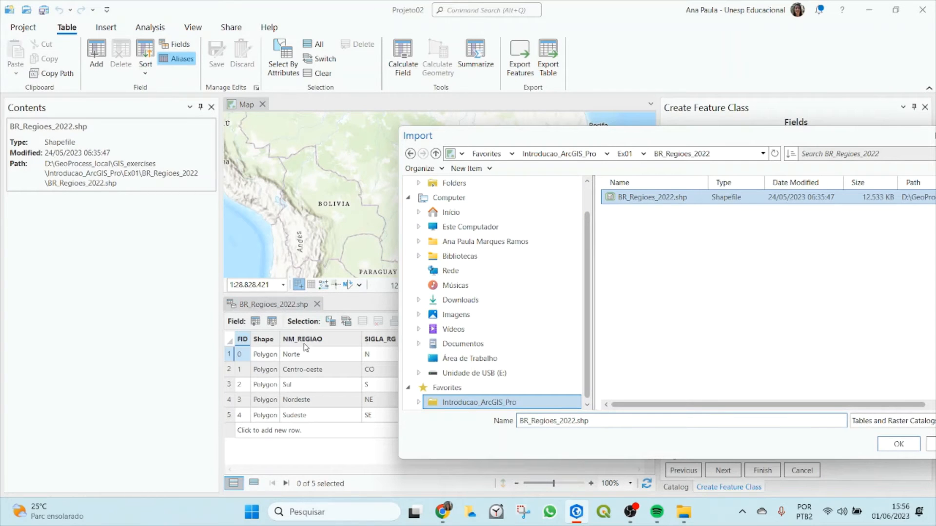
drag(677, 137, 526, 128)
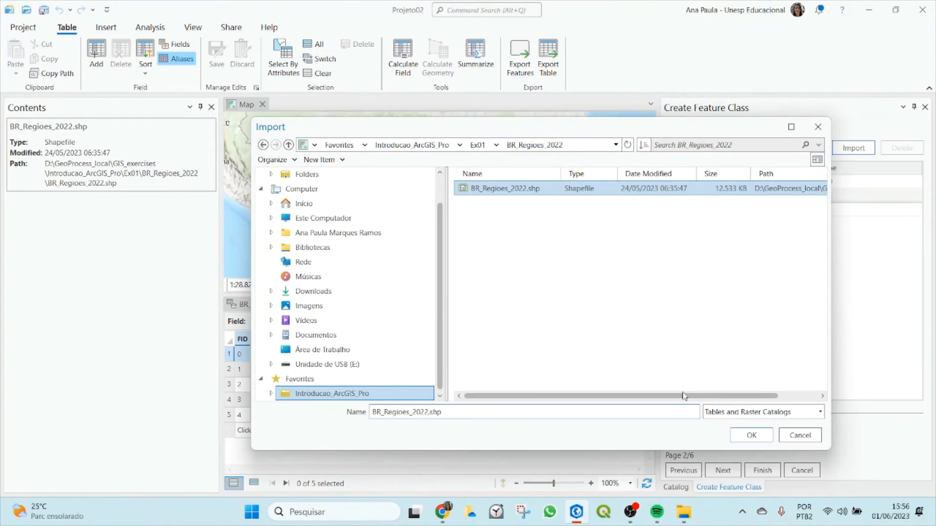
click(750, 435)
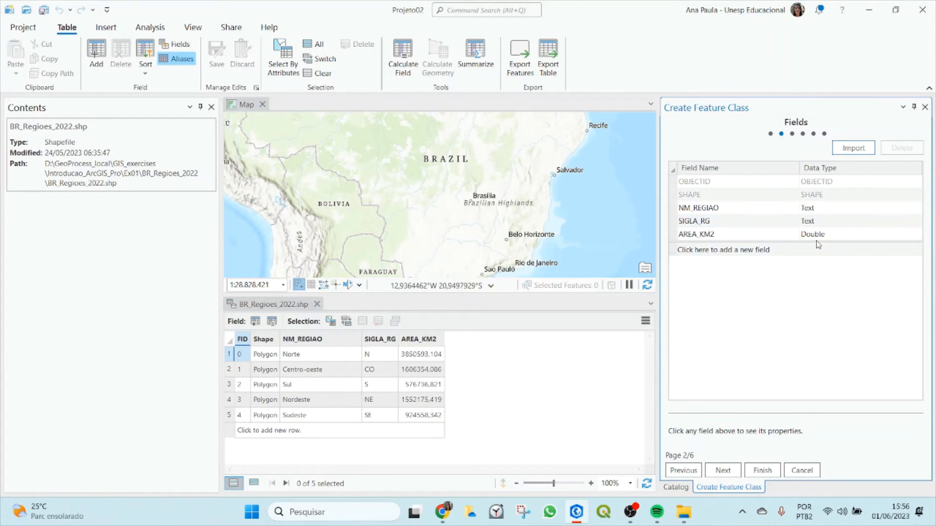
Recheck the new feature class's name and geometry type, and proceed past the fields to its spatial reference settings
click(683, 470)
drag(779, 157, 697, 164)
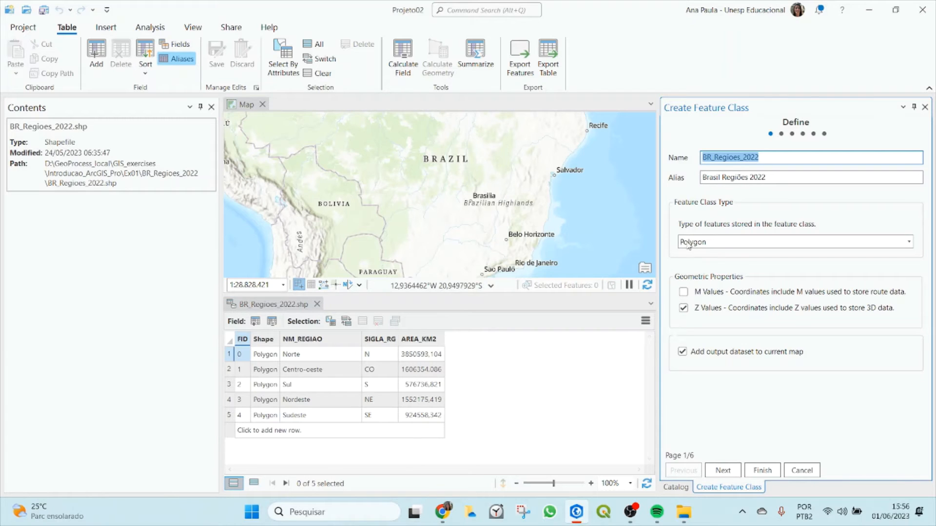
click(724, 470)
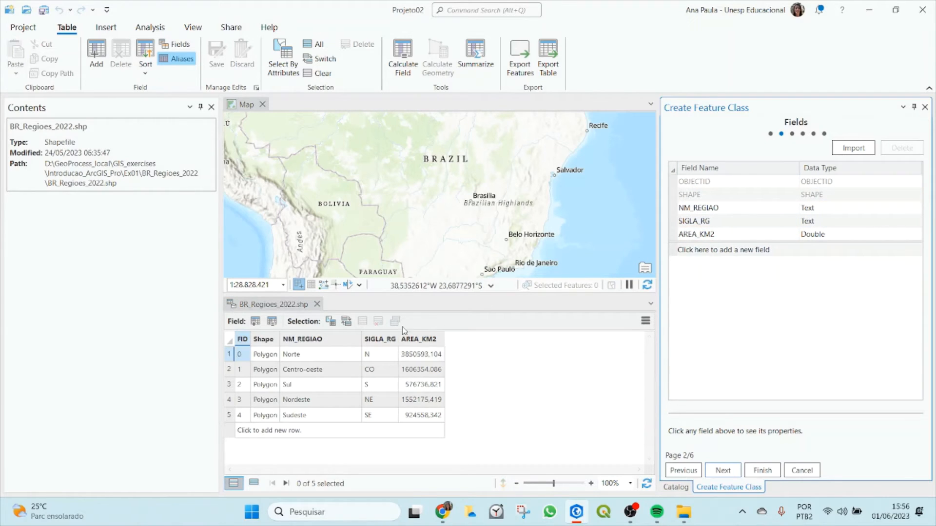
click(297, 315)
click(724, 471)
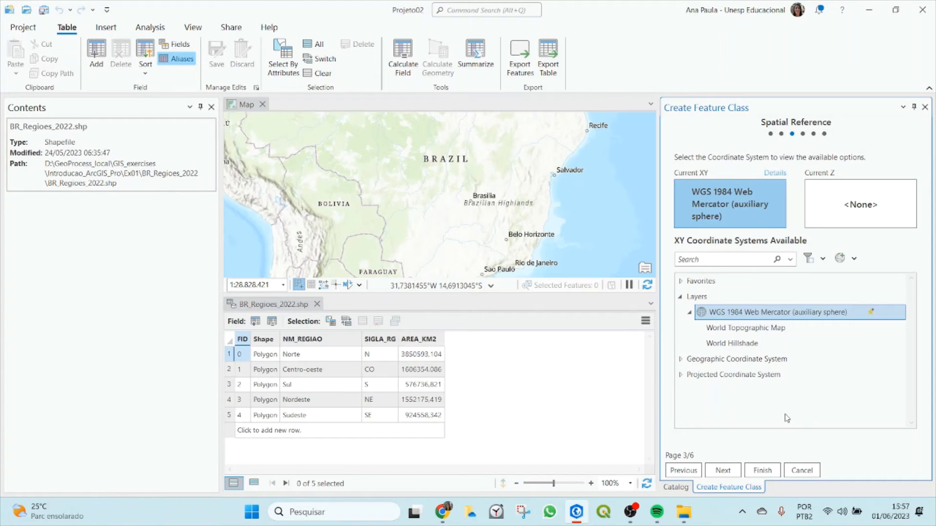
Check the geographic coordinate system in the spatial reference properties of the favorite BR_Regioes_2022.shp
click(675, 486)
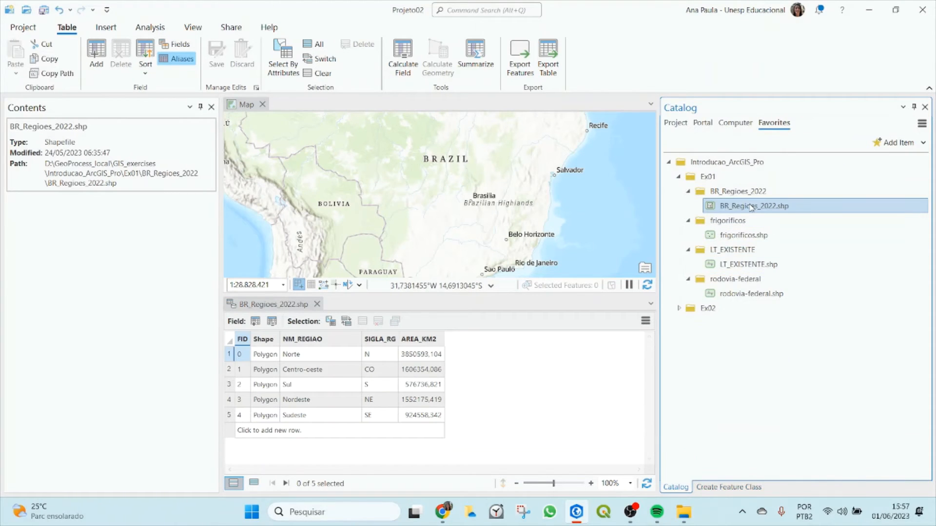
right_click(732, 209)
click(823, 442)
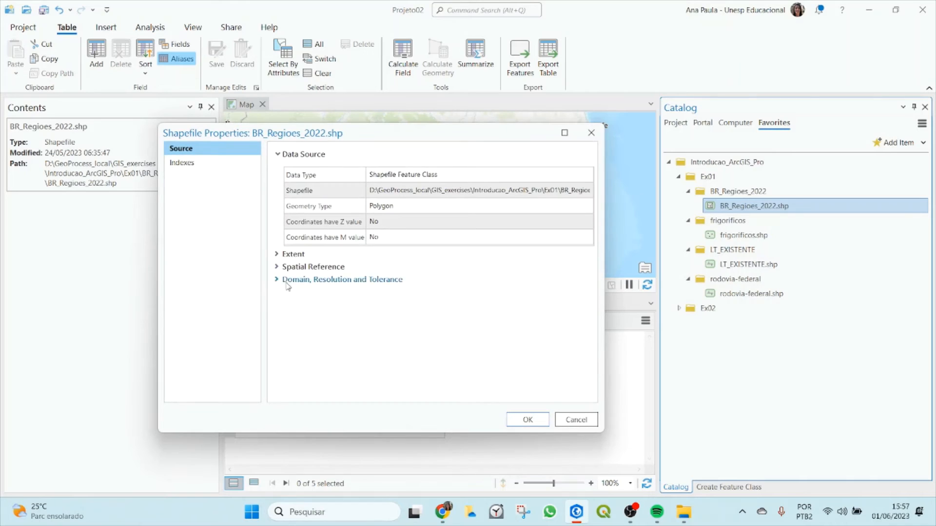
click(282, 267)
click(439, 279)
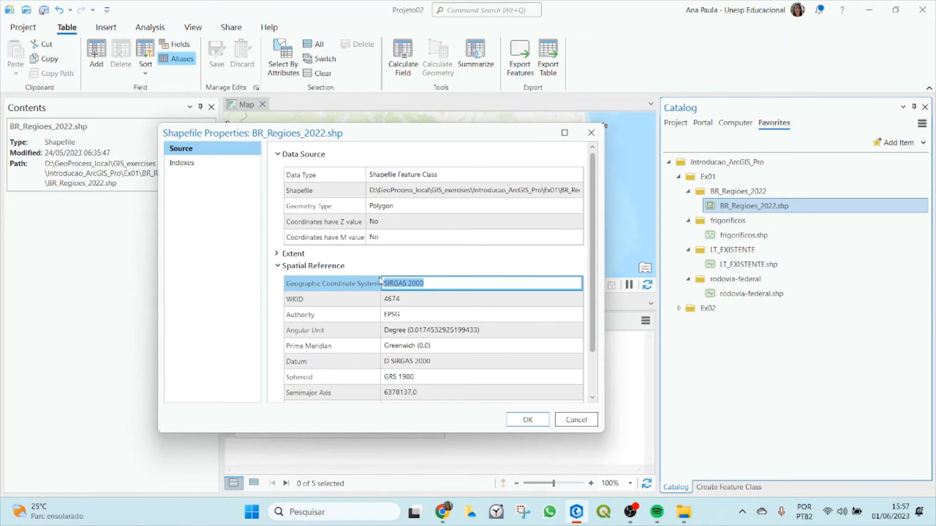
drag(448, 280, 379, 284)
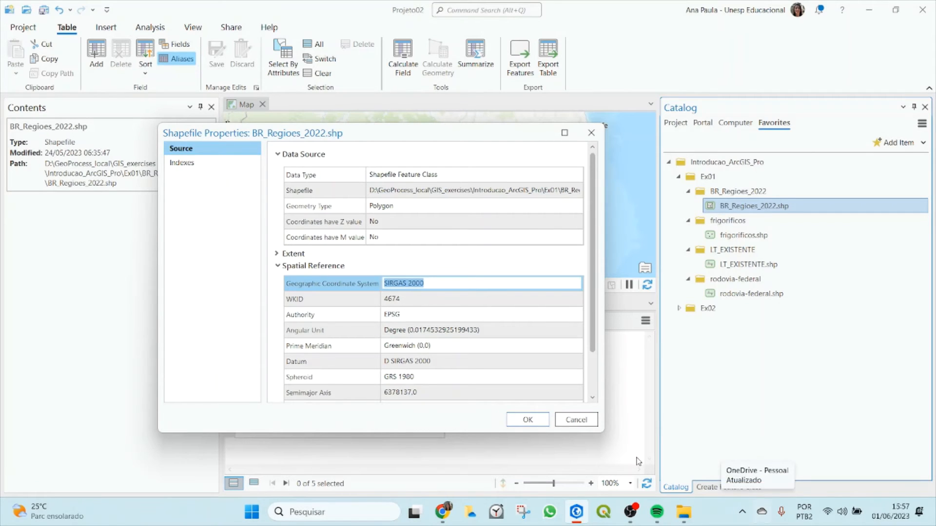
click(576, 419)
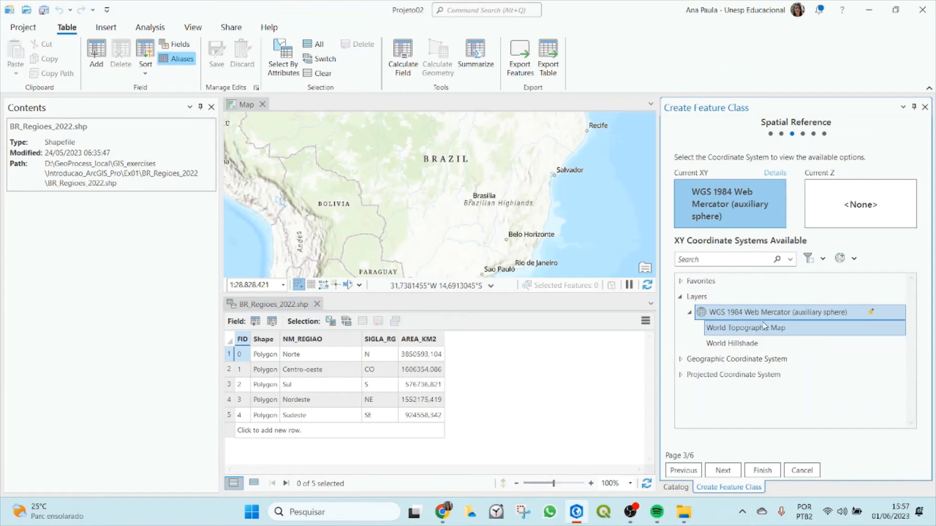
Set the new feature class's XY coordinate system to SIRGAS 2000 from the South America geographic coordinate systems
click(680, 283)
click(681, 283)
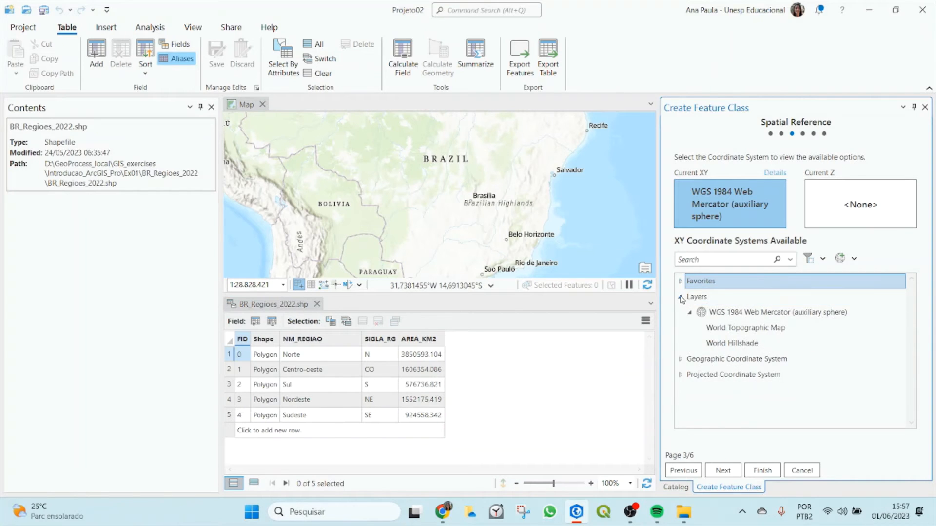
click(681, 297)
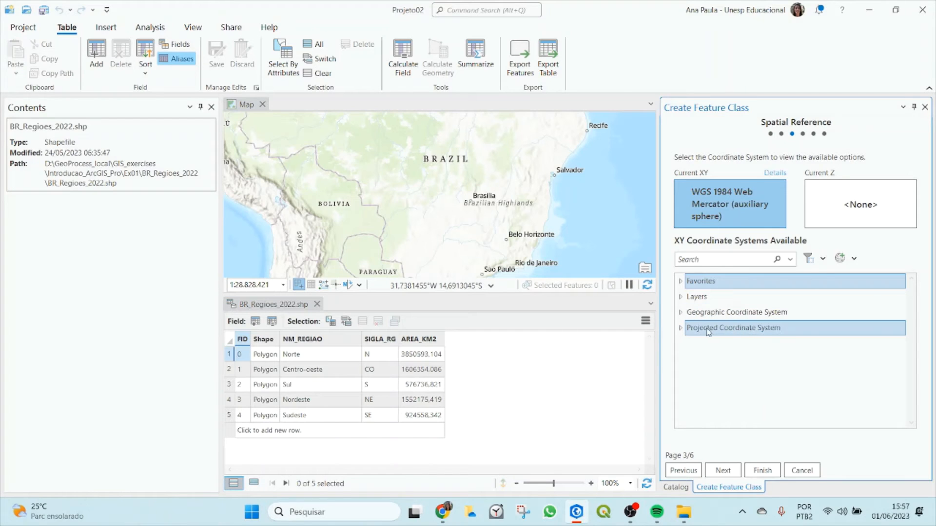
click(680, 313)
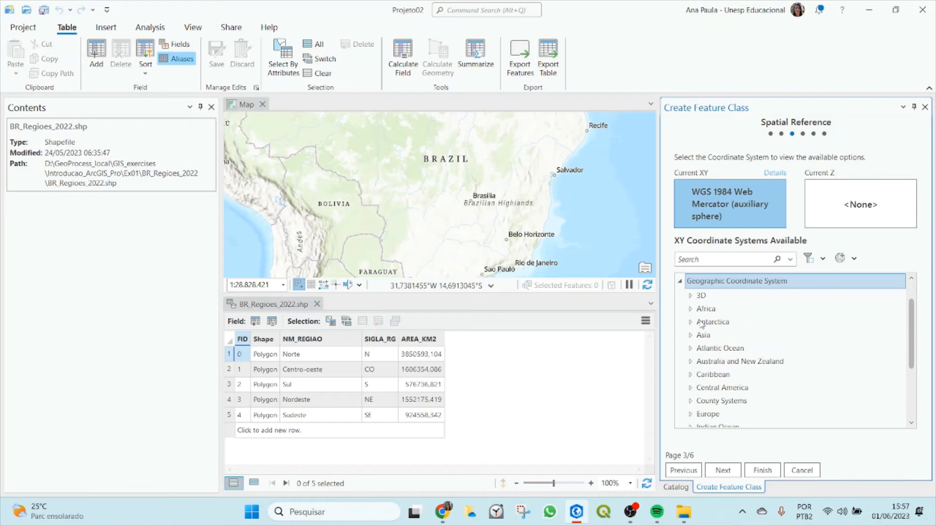
scroll(719, 365, down, 2)
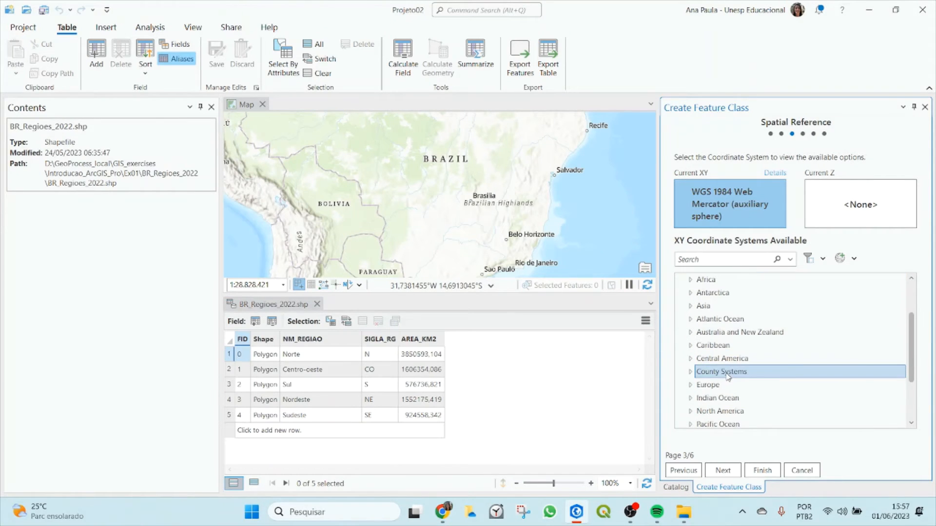
scroll(731, 376, down, 1)
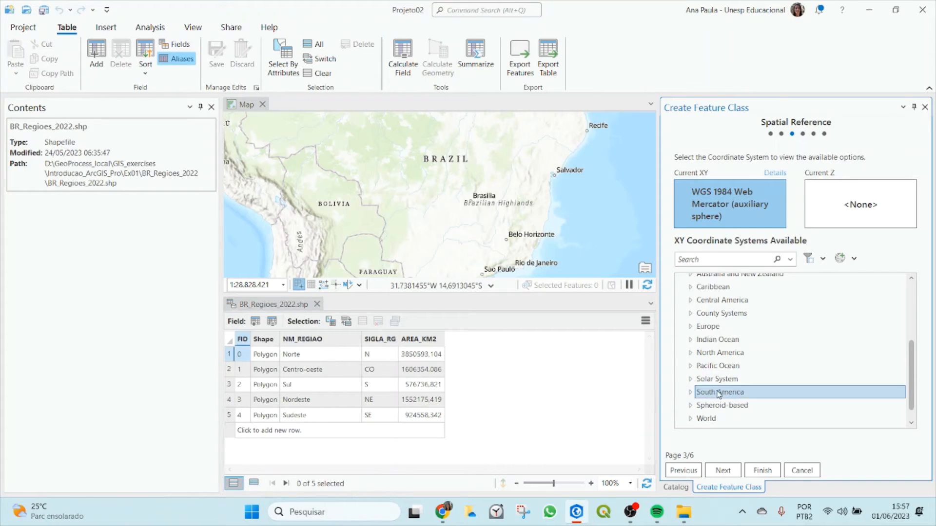
click(690, 392)
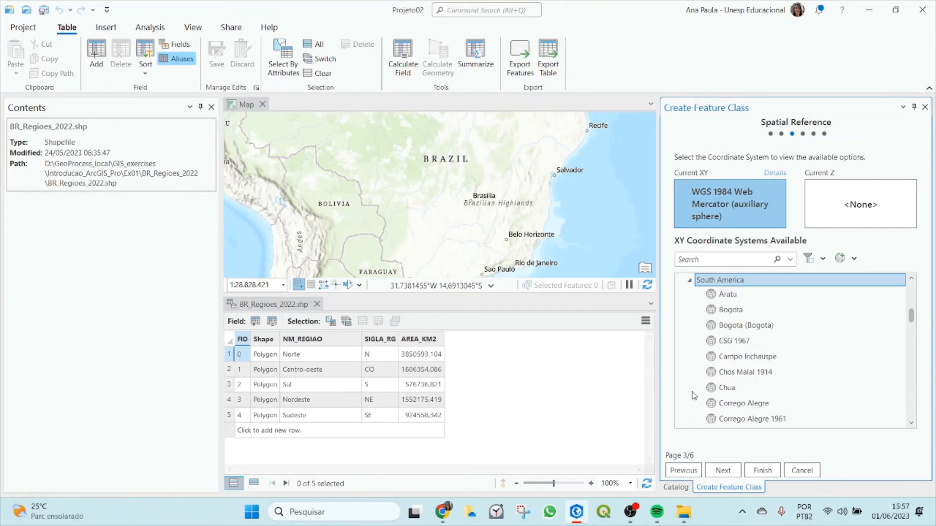
scroll(763, 371, down, 2)
scroll(763, 376, down, 6)
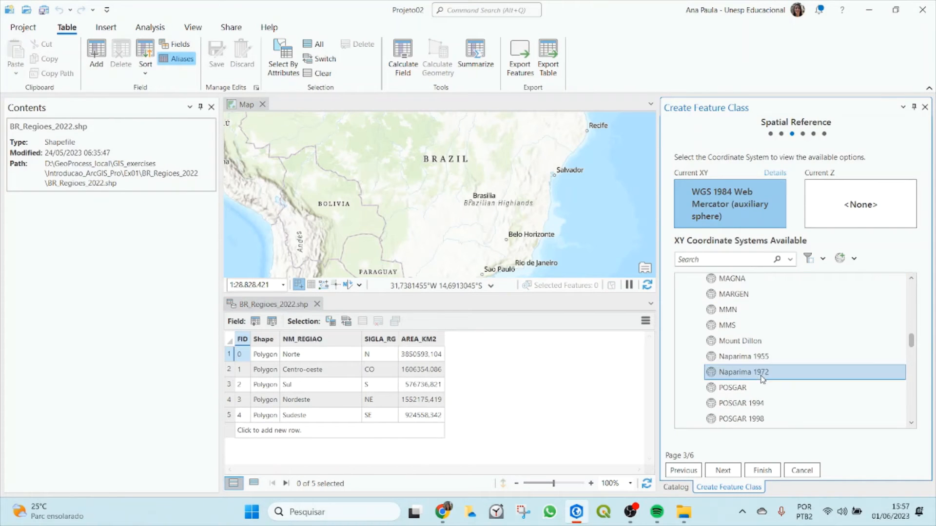
scroll(762, 378, down, 3)
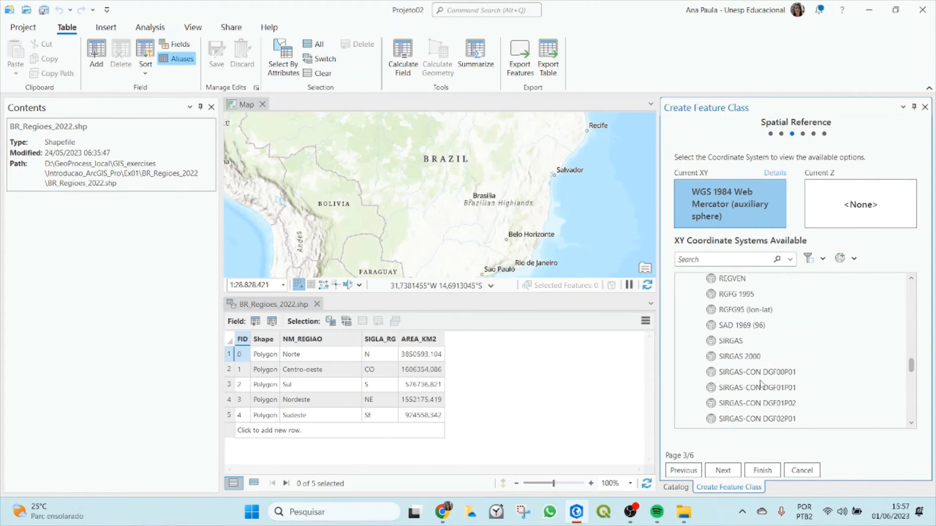
click(770, 356)
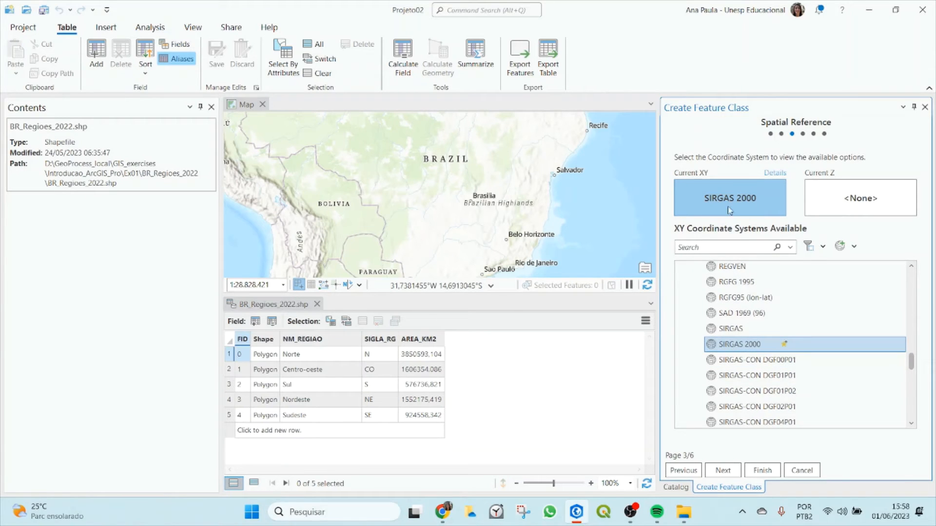
Switch the new feature class's XY coordinate system to SAD 1969 (96)
click(748, 315)
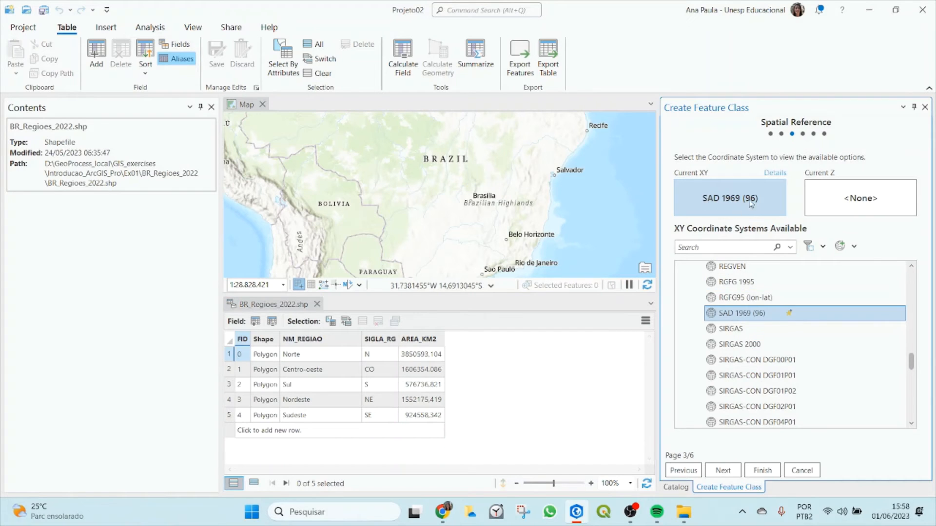
Set the XY coordinate system to SIRGAS 2000, keep the default tolerance, resolution and storage settings, and finish creating the feature class
click(741, 346)
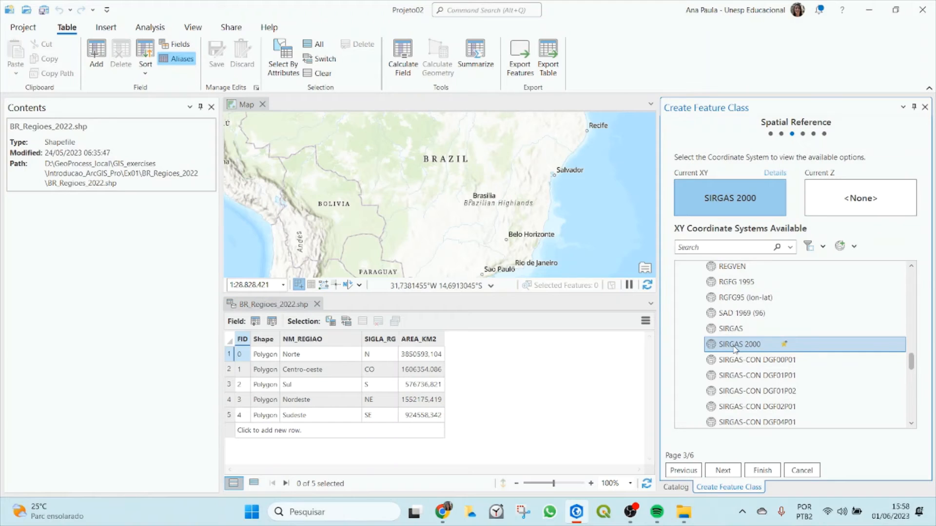
click(726, 471)
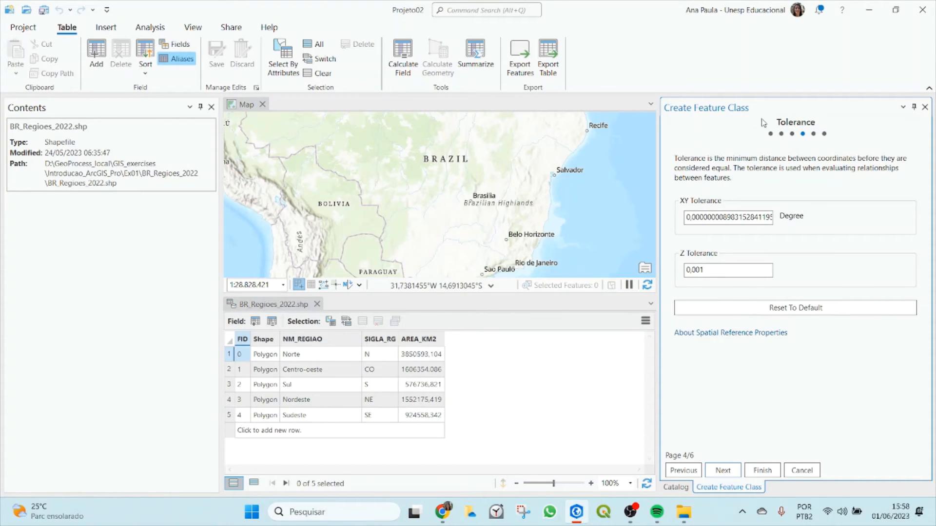
click(729, 471)
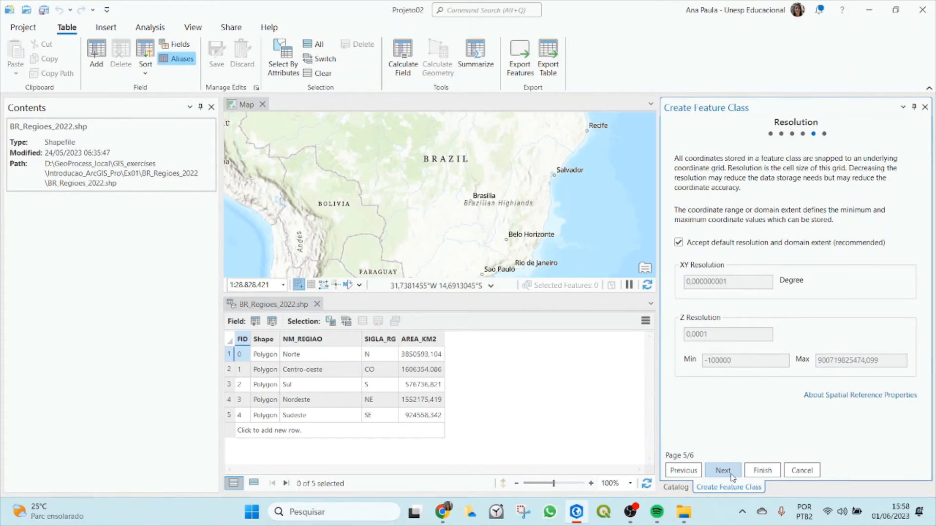
click(730, 472)
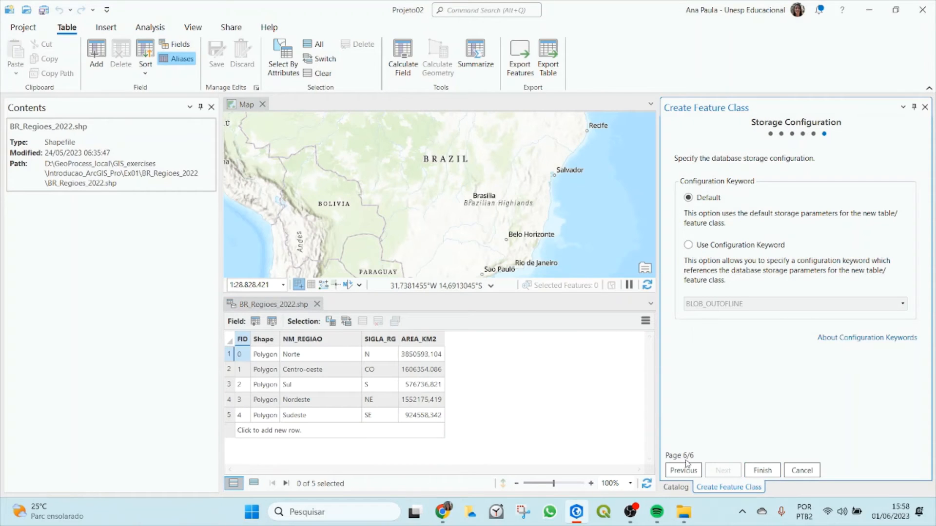
click(769, 470)
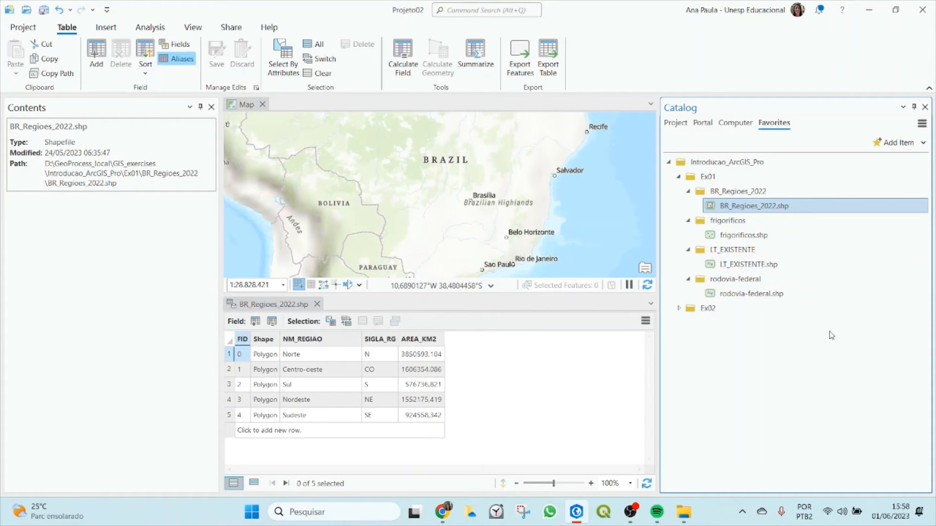
Open the properties of BR_Regioes_2022 in the project's Projeto02.gdb and check its data type, name, alias and geometry type
click(675, 123)
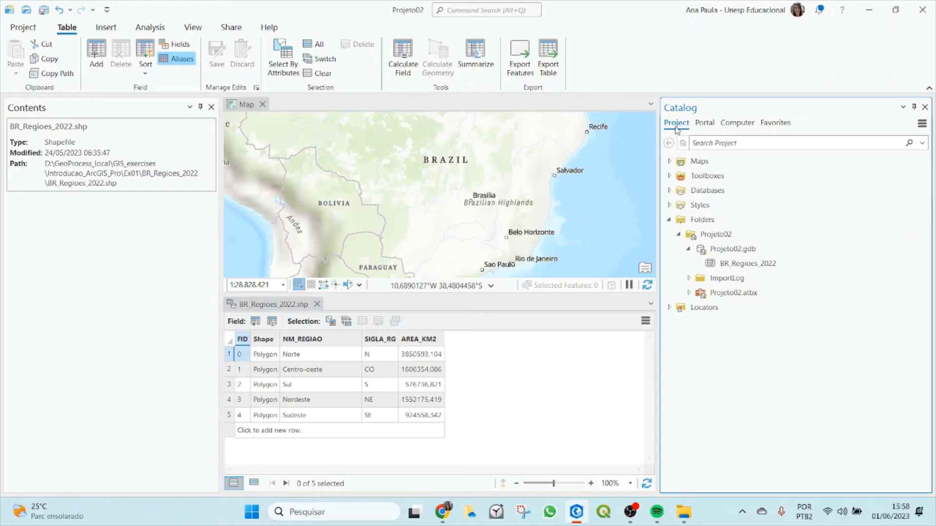
mouse_move(707, 252)
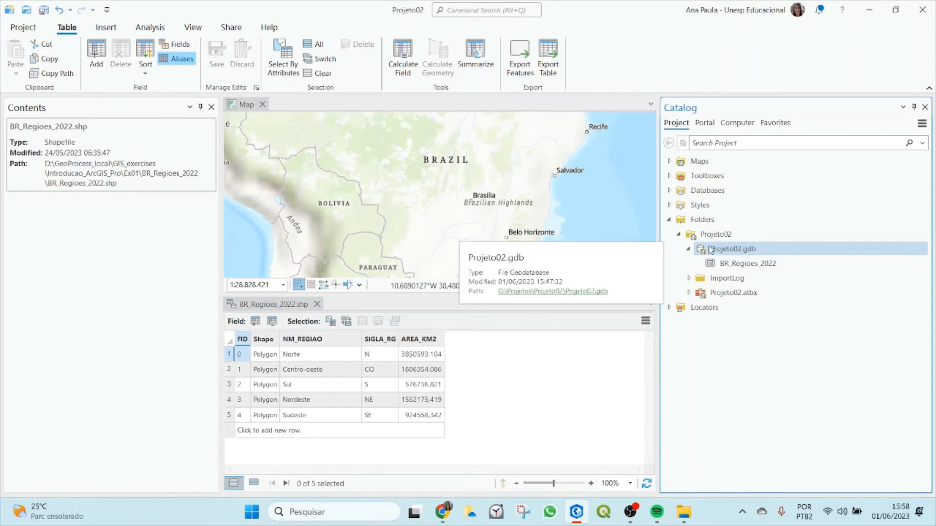
click(725, 266)
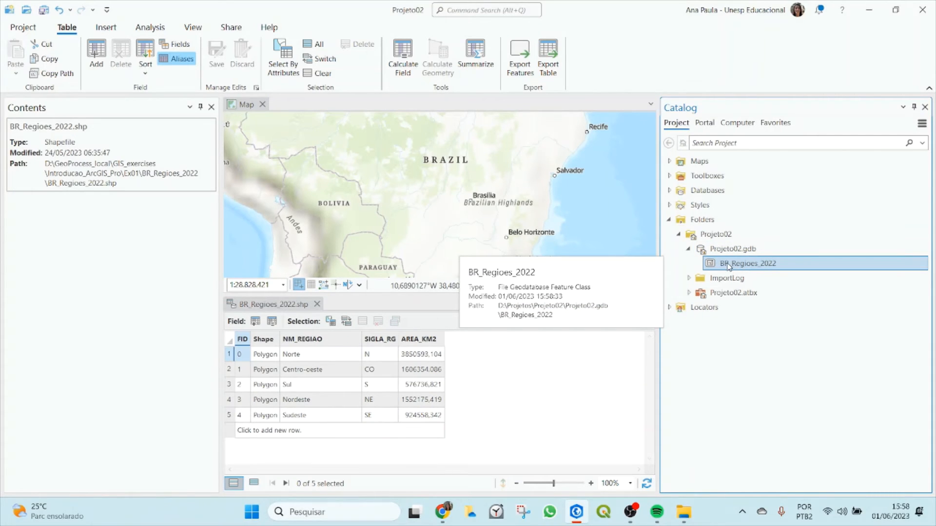
right_click(728, 266)
click(757, 267)
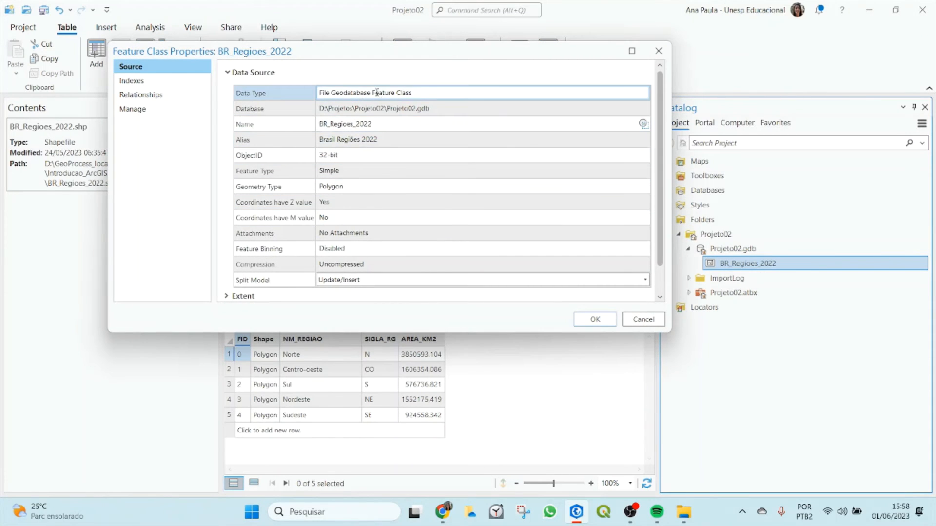
drag(377, 93, 425, 91)
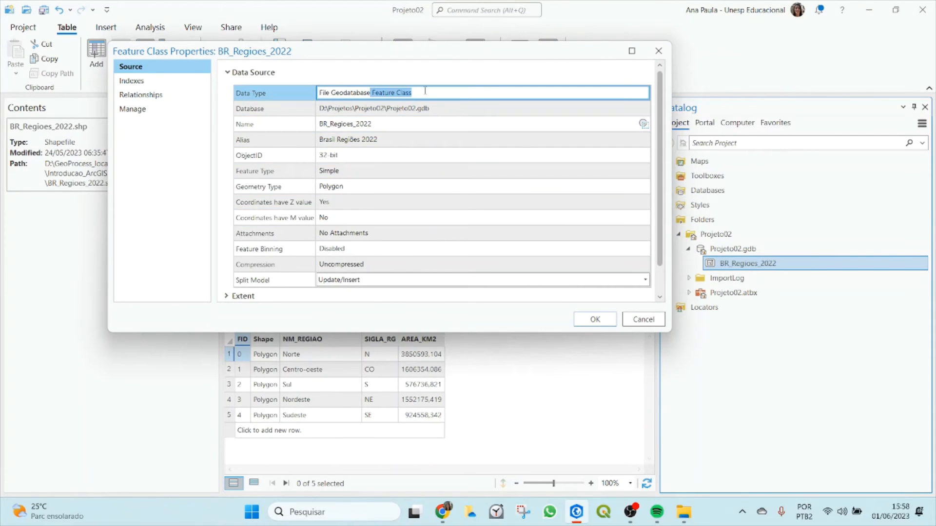
click(517, 124)
drag(322, 123, 383, 123)
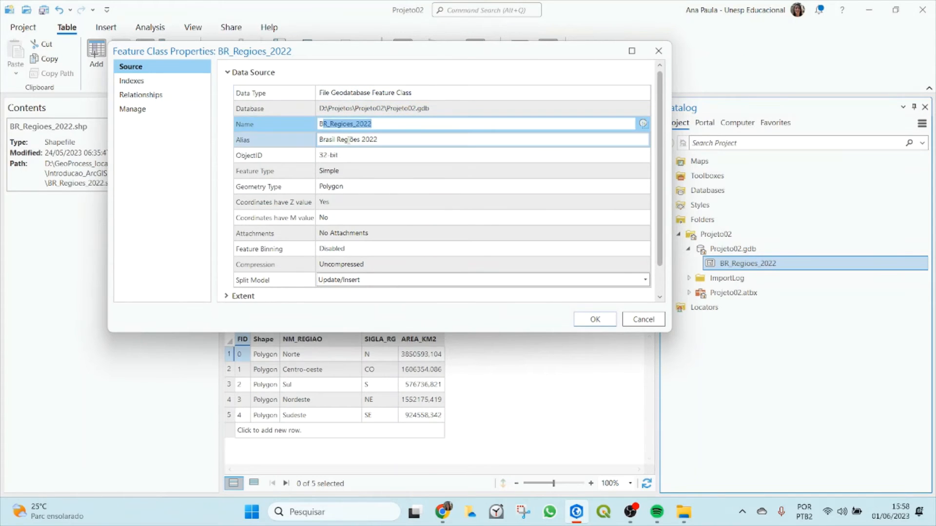
click(323, 139)
drag(322, 139, 403, 138)
click(452, 137)
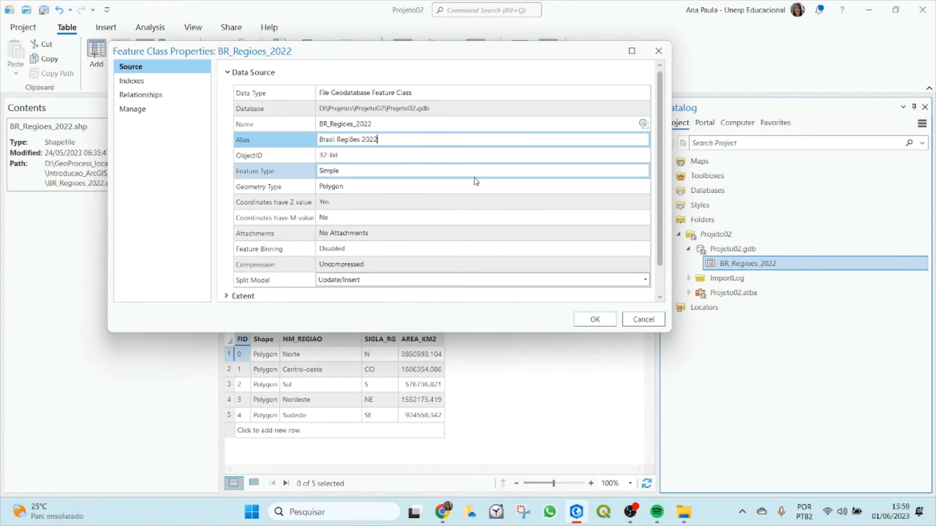
drag(322, 187, 354, 186)
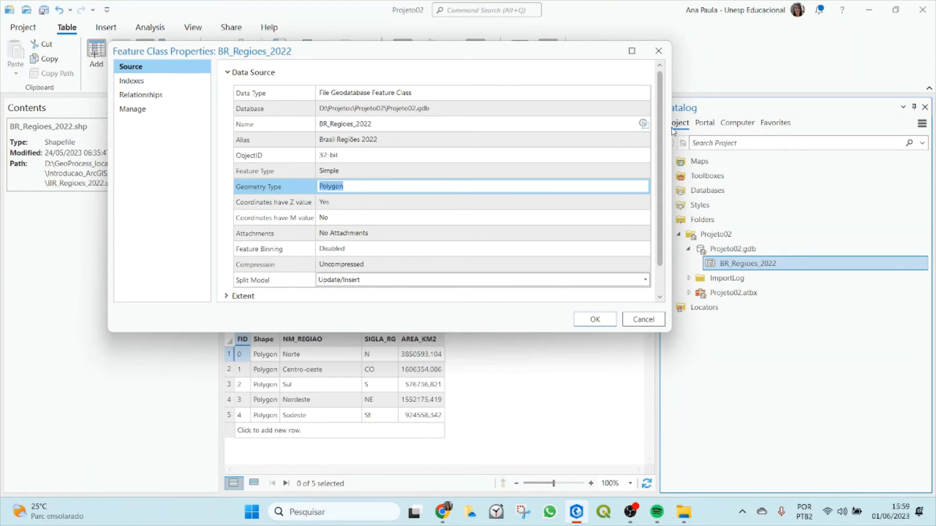
Check the geographic coordinate system in the feature class's spatial reference properties, and close the properties
scroll(661, 154, down, 2)
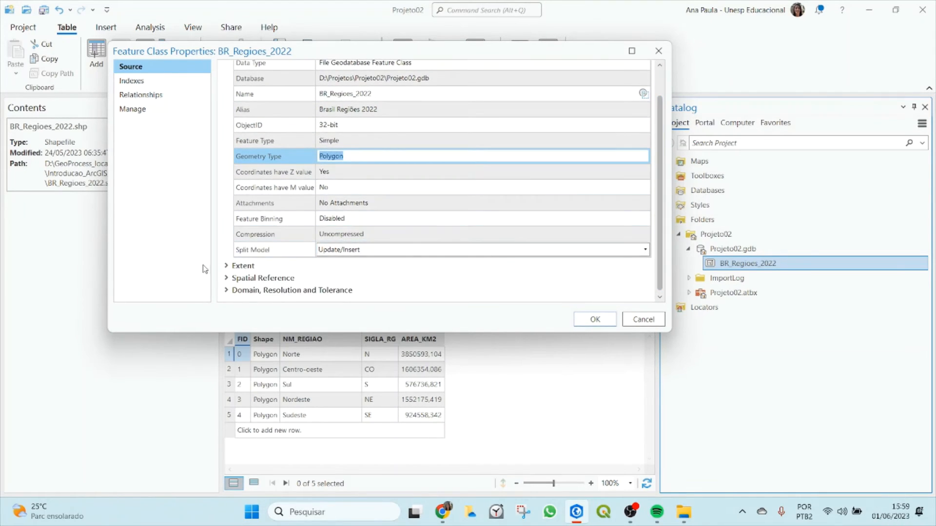
click(228, 279)
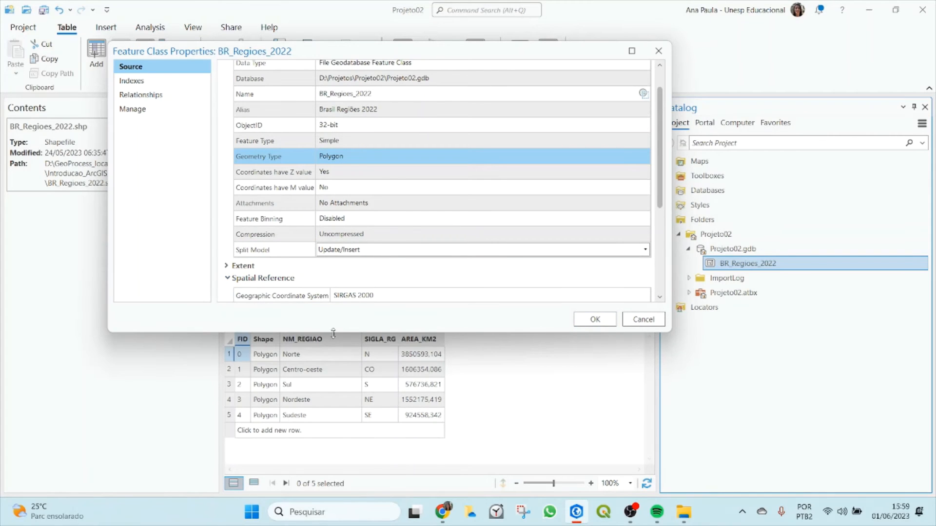
click(382, 295)
drag(382, 295, 330, 296)
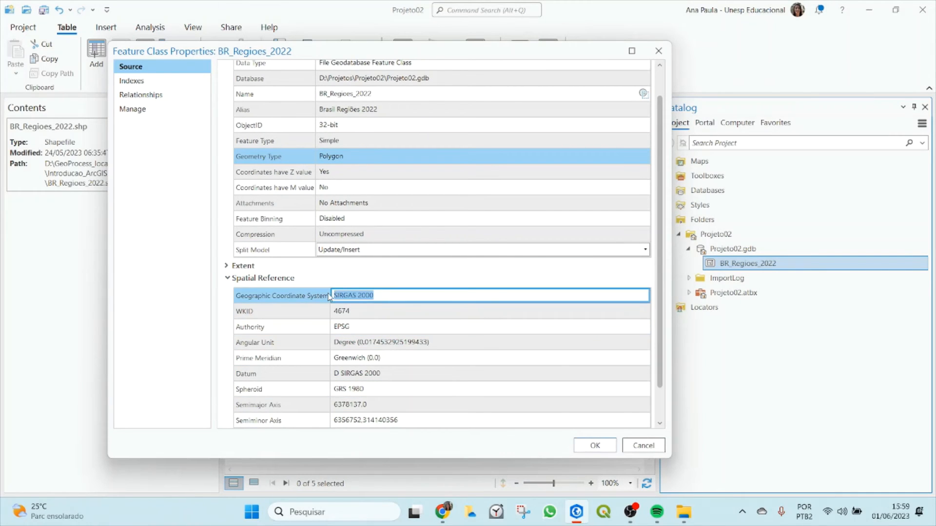
click(395, 294)
scroll(653, 278, down, 1)
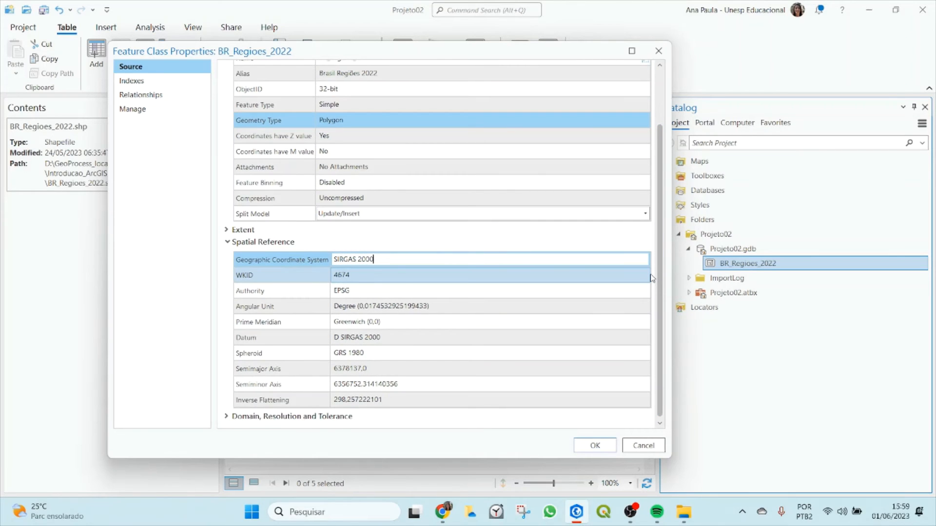
click(658, 50)
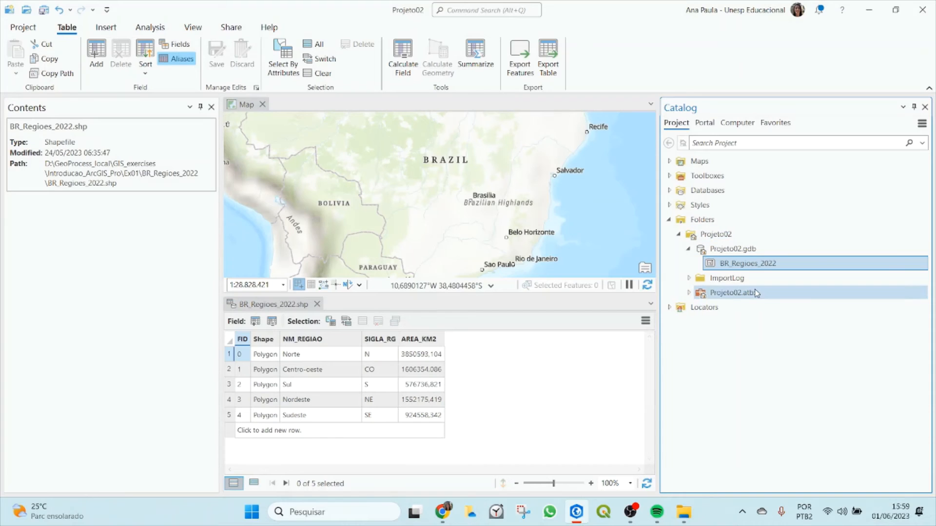
Close the shapefile's attribute table and hide the World Topographic Map and World Hillshade layers
mouse_move(744, 271)
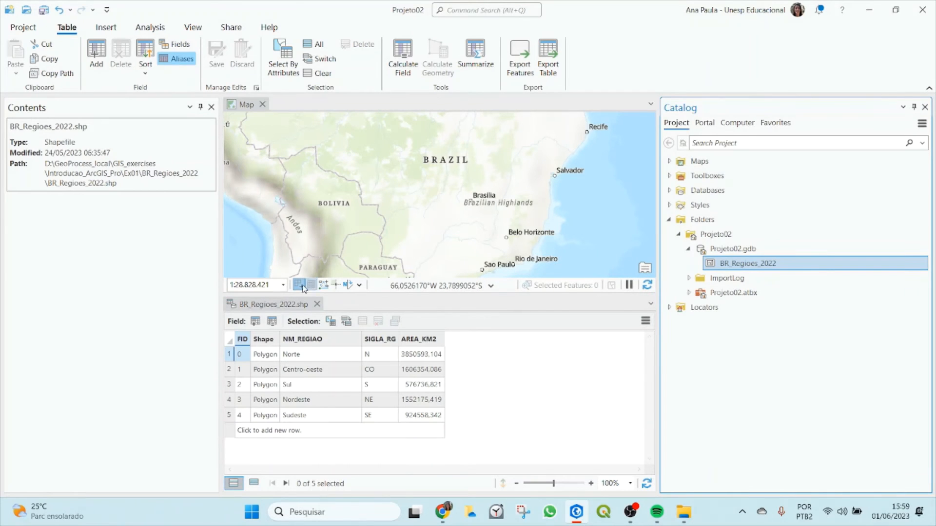
click(317, 304)
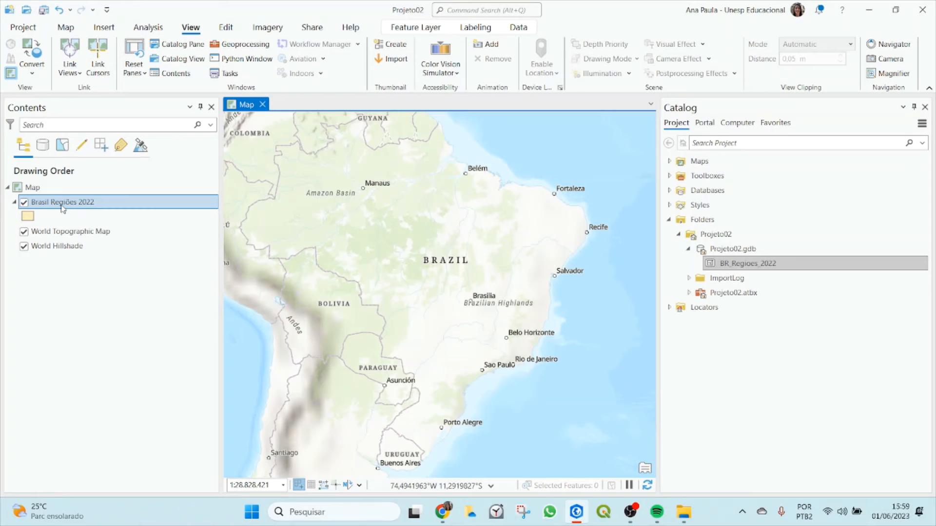
click(753, 249)
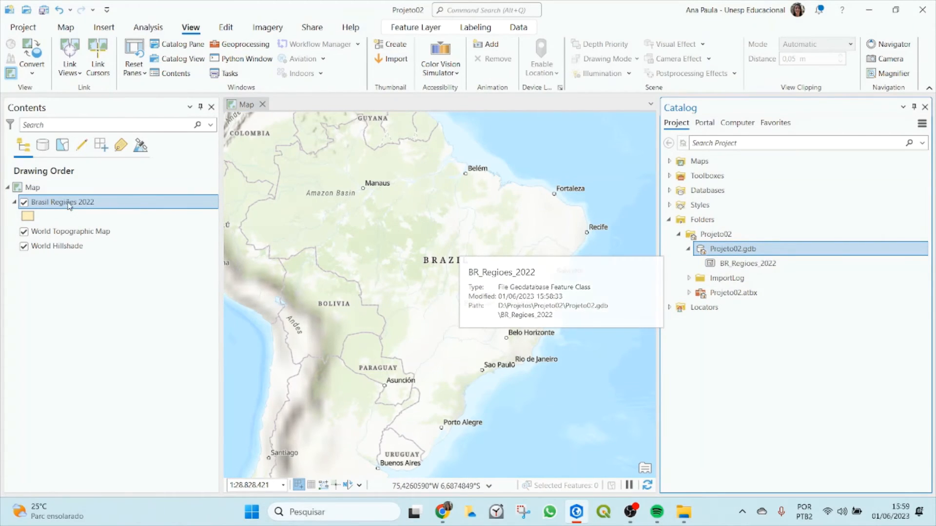
click(24, 231)
click(24, 246)
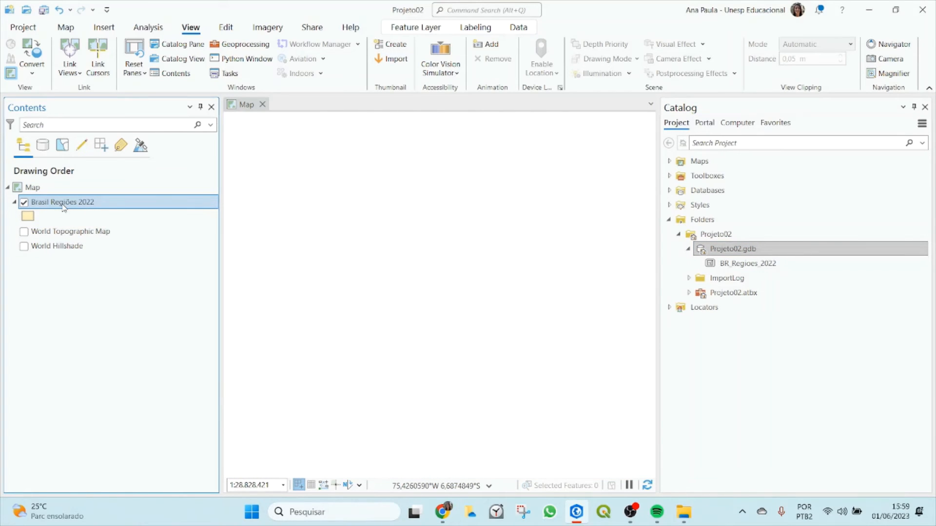
Zoom to the Brasil Regiões 2022 layer and examine its attribute table for records, closing the table when done
right_click(41, 204)
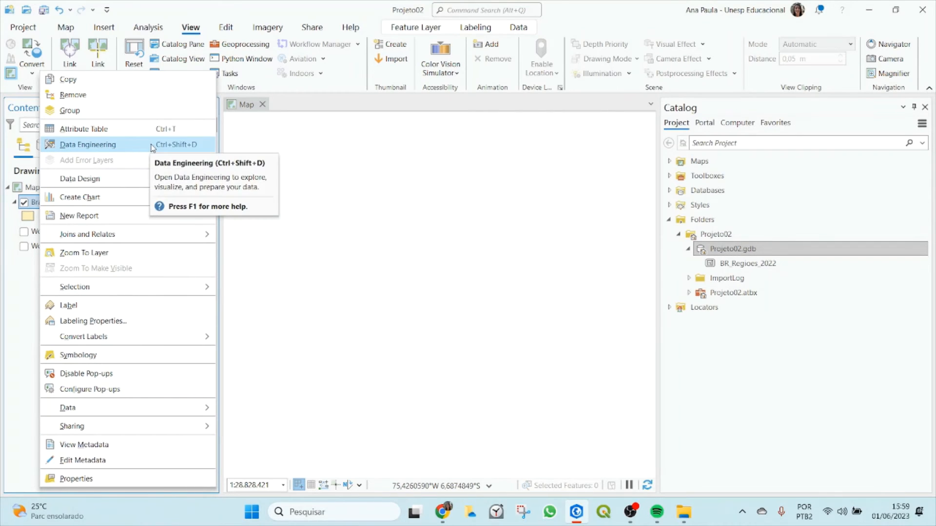
click(109, 254)
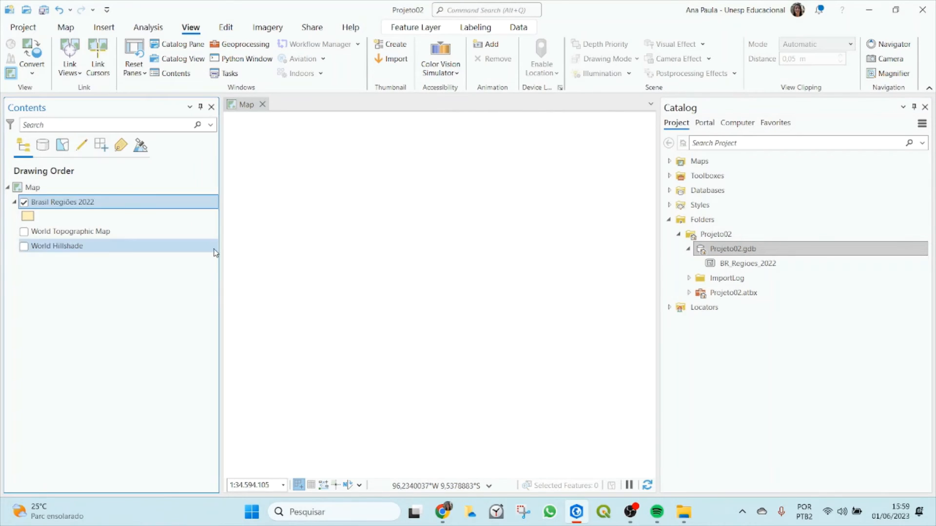
right_click(55, 206)
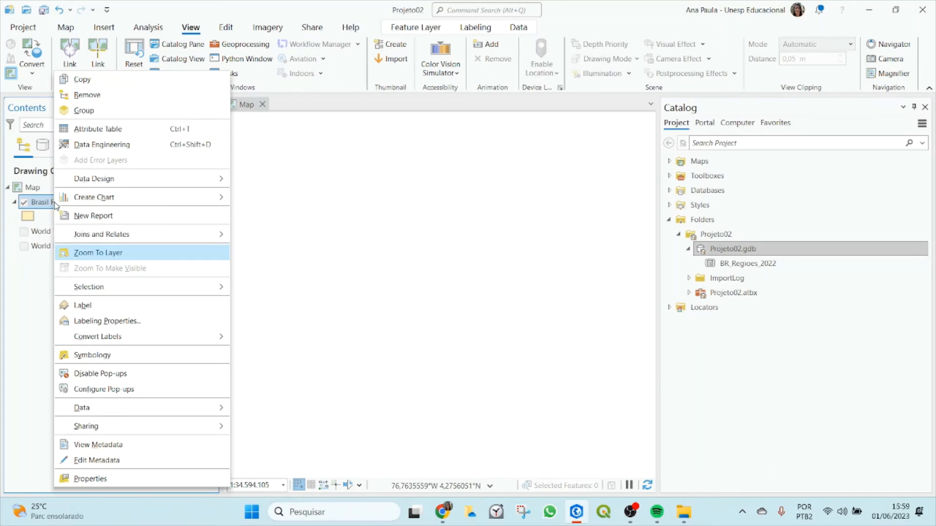
click(85, 131)
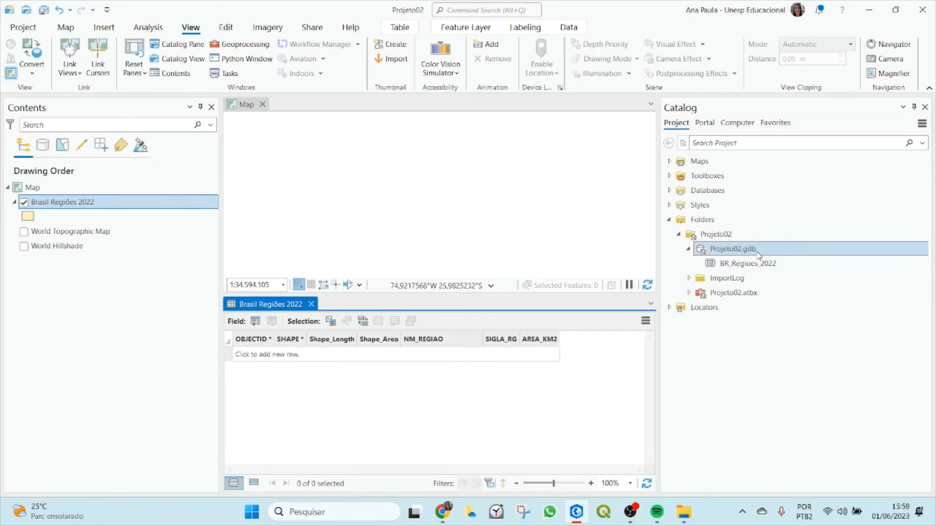
click(733, 264)
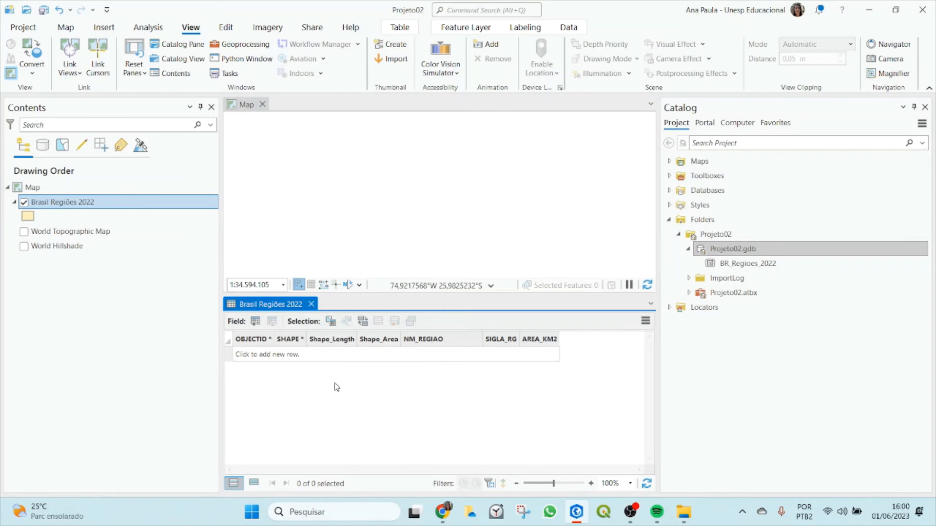
click(311, 304)
Start loading data into BR_Regioes_2022 in Projeto02.gdb, choosing BR_Regioes_2022.shp from Introducao_ArcGIS_Pro's Ex01 folder as the input dataset
click(751, 264)
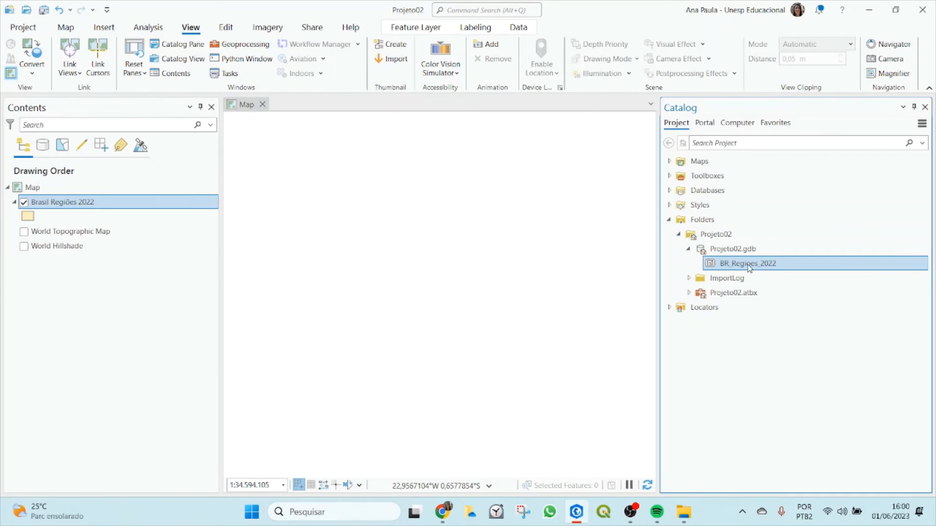
right_click(750, 269)
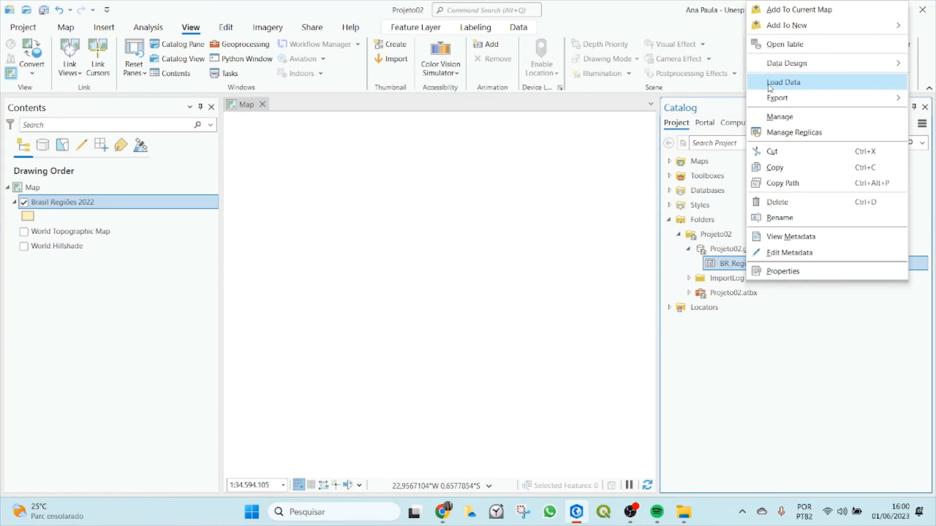
click(816, 83)
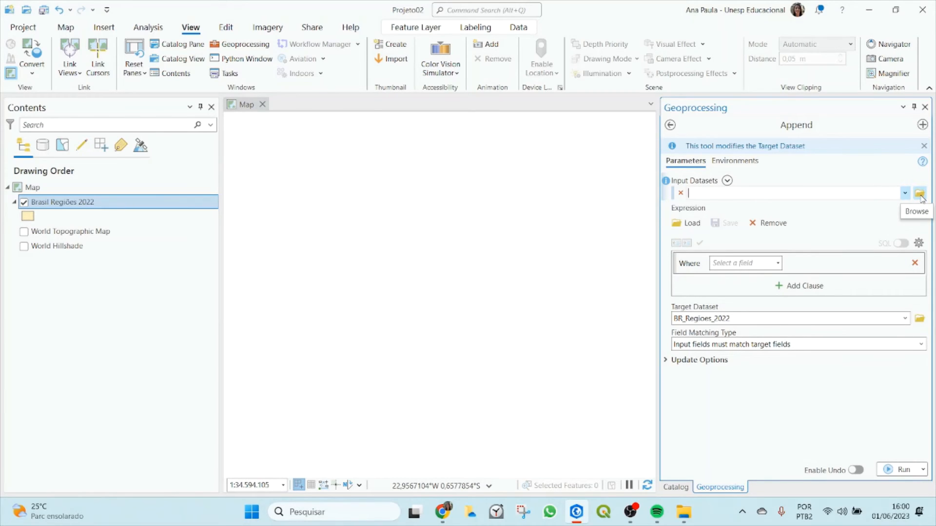
click(919, 195)
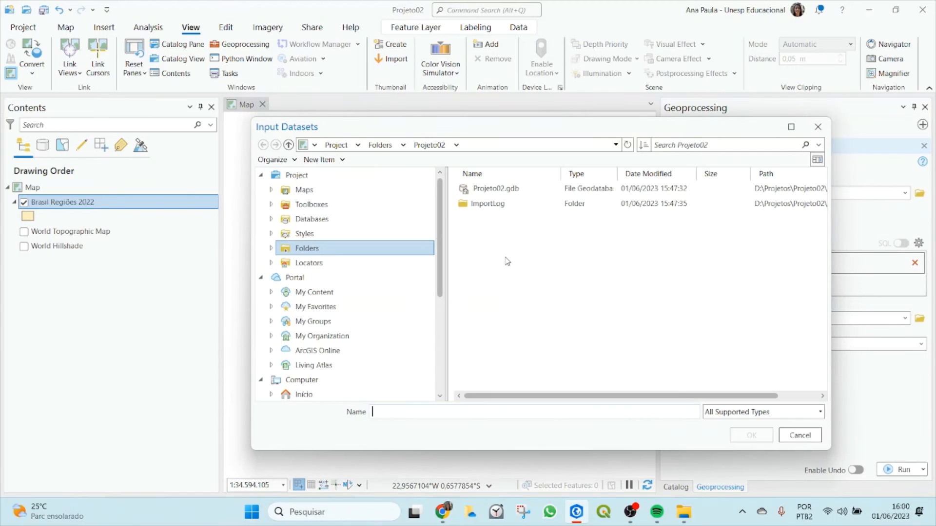
click(381, 143)
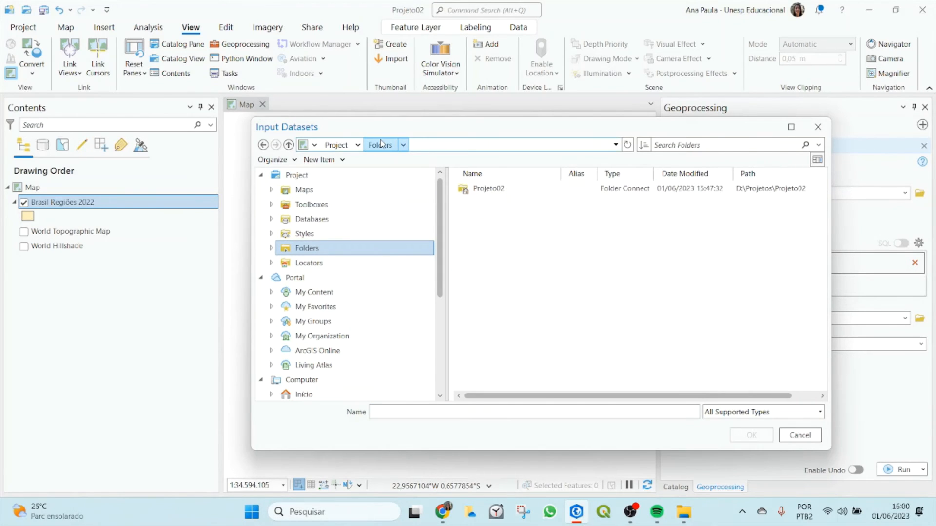
scroll(332, 342, down, 4)
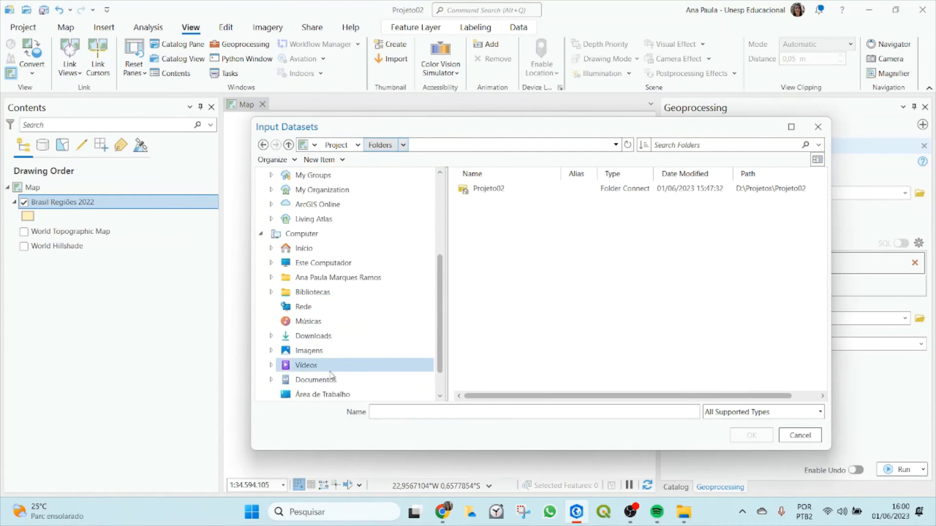
click(307, 394)
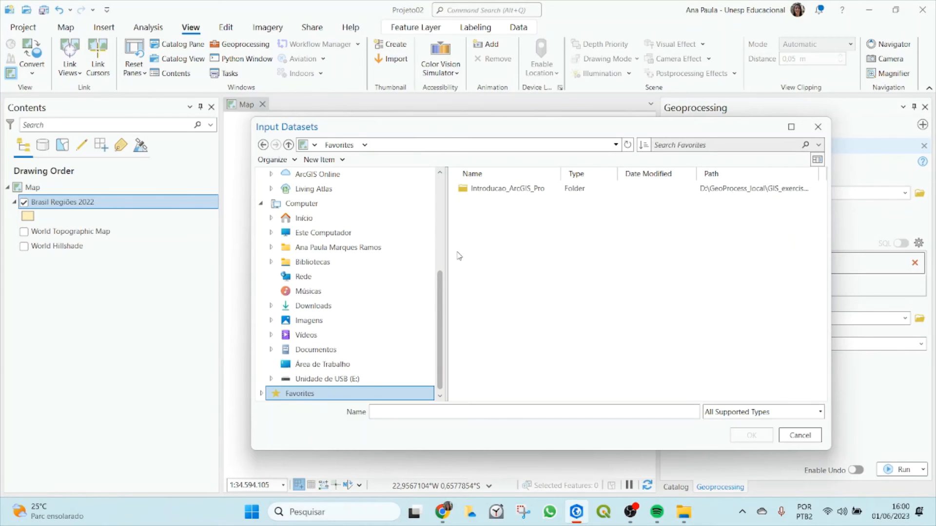
double_click(482, 188)
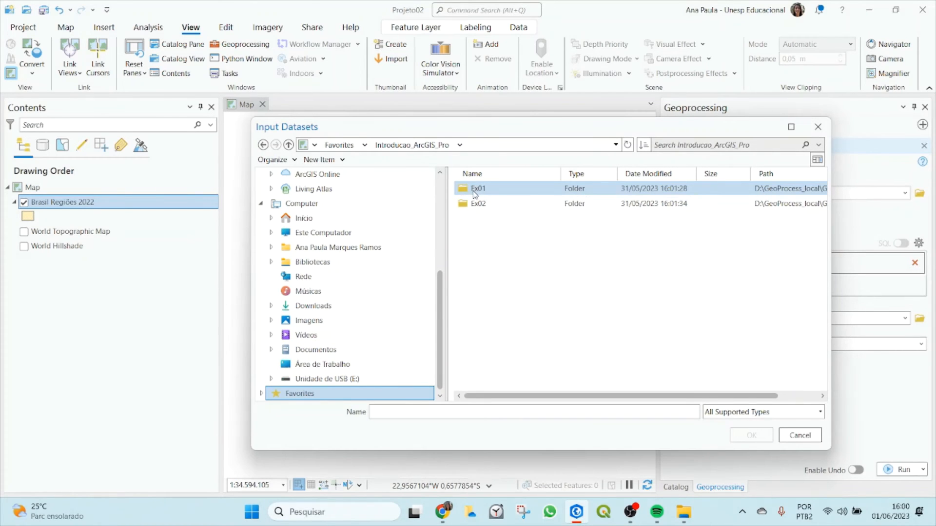
double_click(476, 190)
double_click(476, 190)
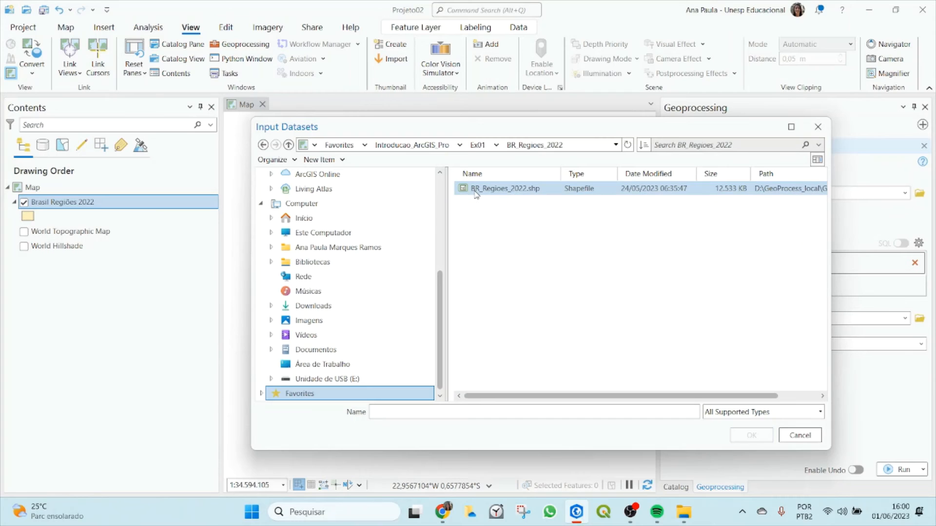
click(487, 191)
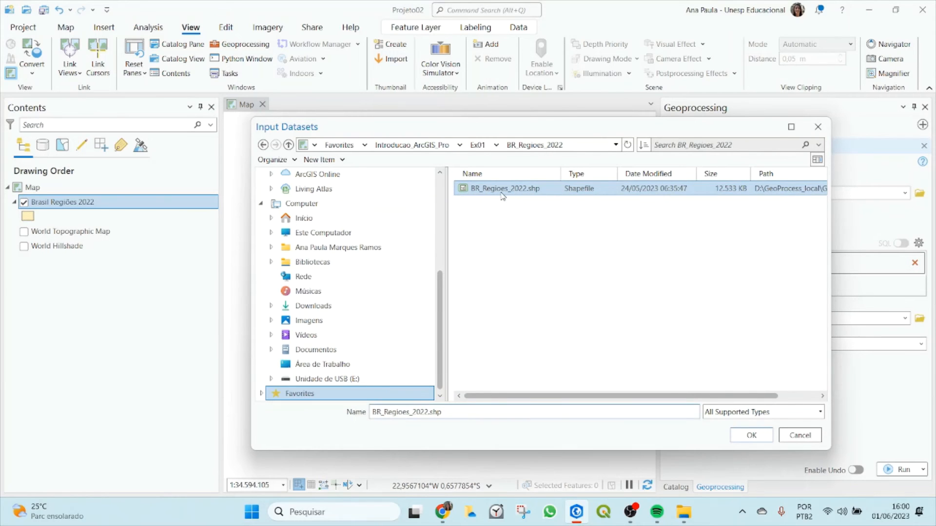
click(747, 437)
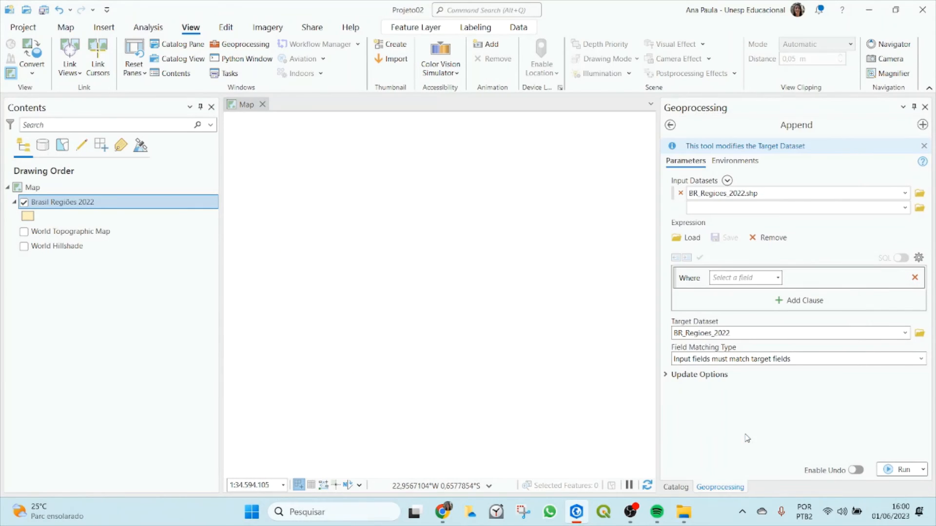
Check the full source path of the input shapefile in the Append parameters
click(797, 193)
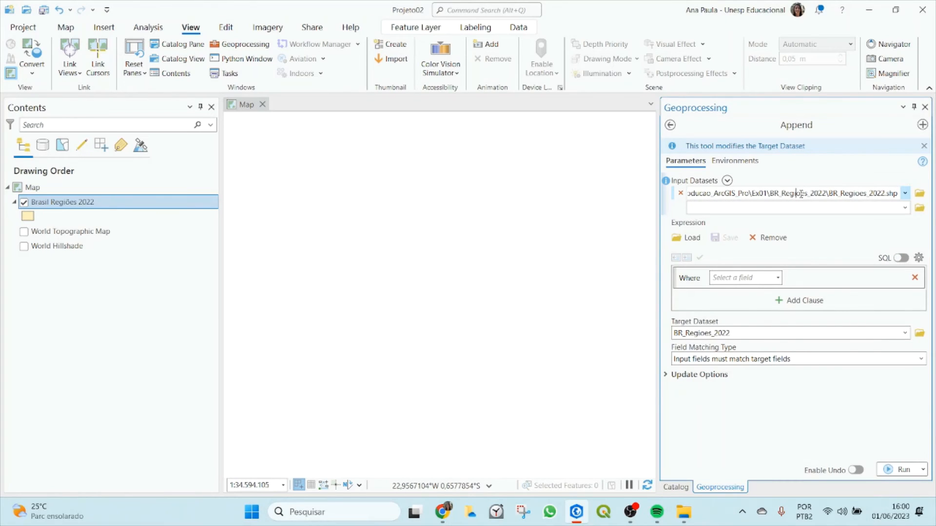
click(822, 207)
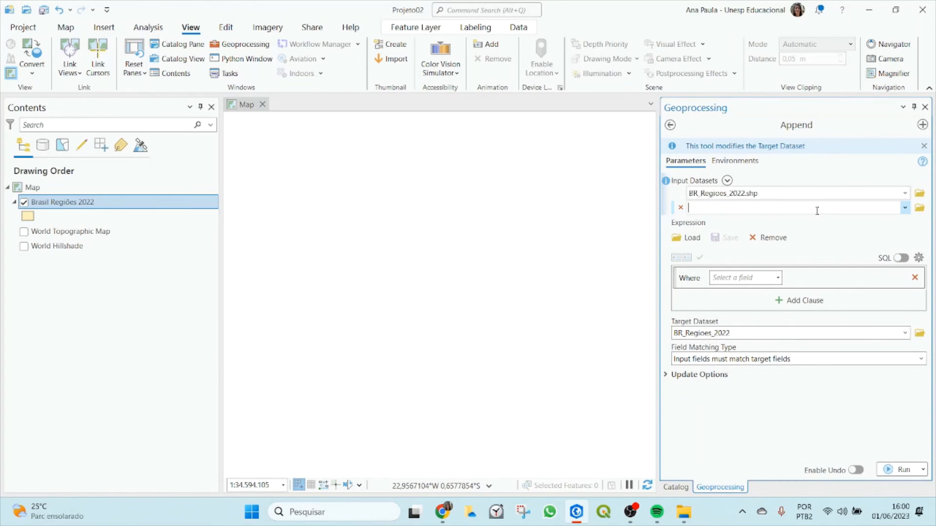
click(773, 194)
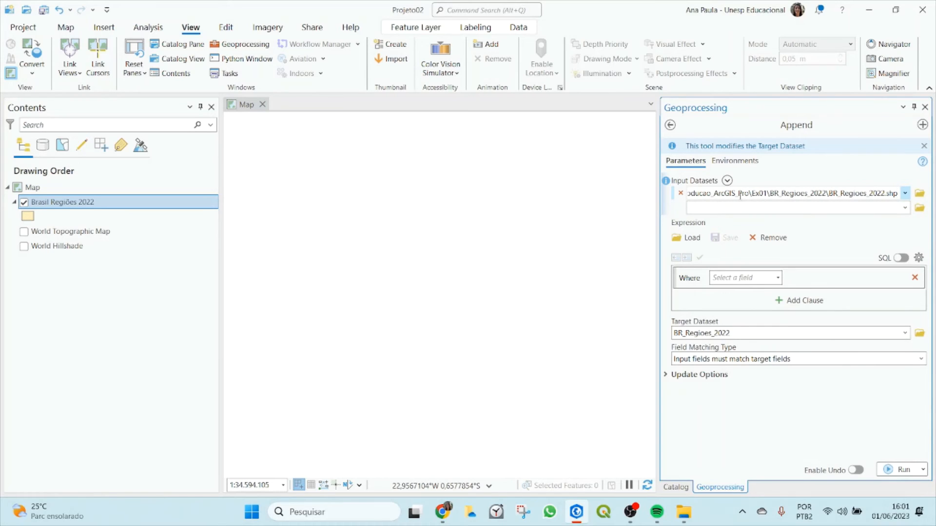
drag(692, 194, 909, 196)
click(707, 195)
drag(828, 194, 902, 197)
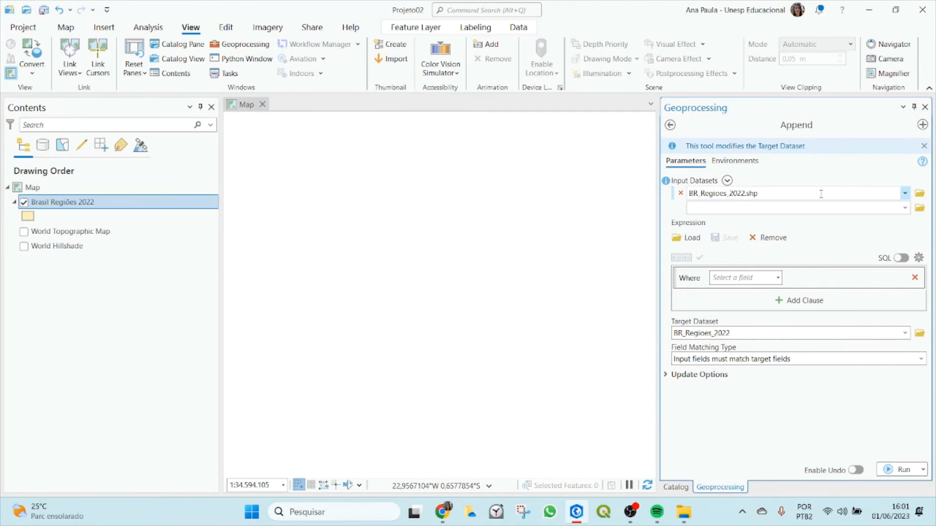
click(803, 192)
drag(830, 193, 904, 195)
click(879, 233)
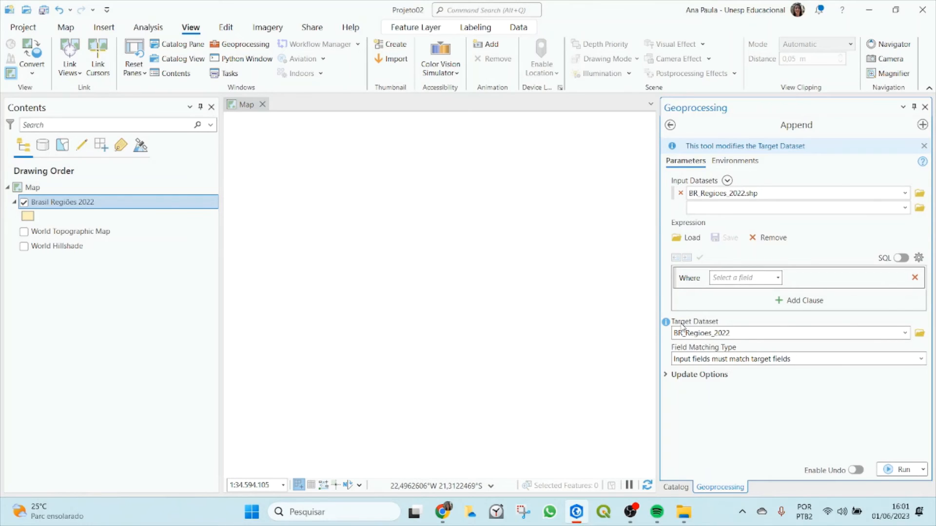
Compare the input shapefile's path with the target dataset's geodatabase path in the Append parameters
click(778, 193)
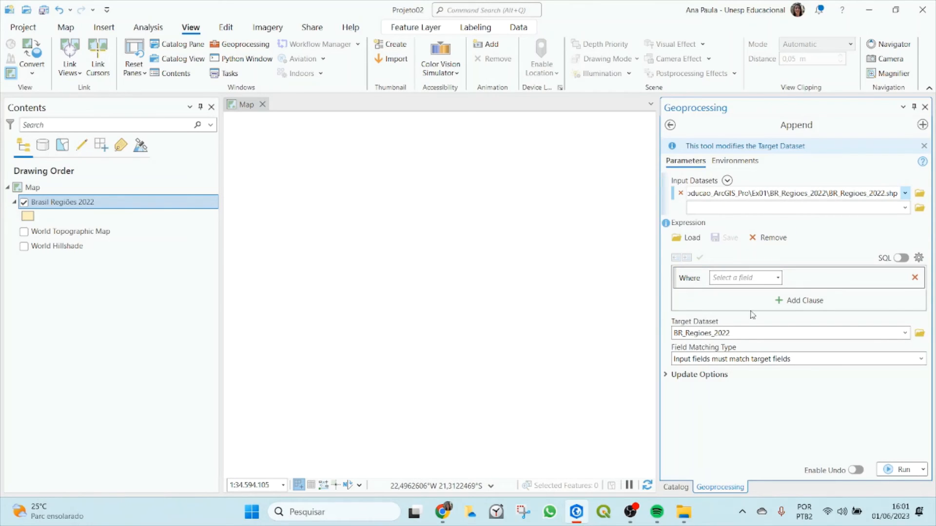
click(752, 333)
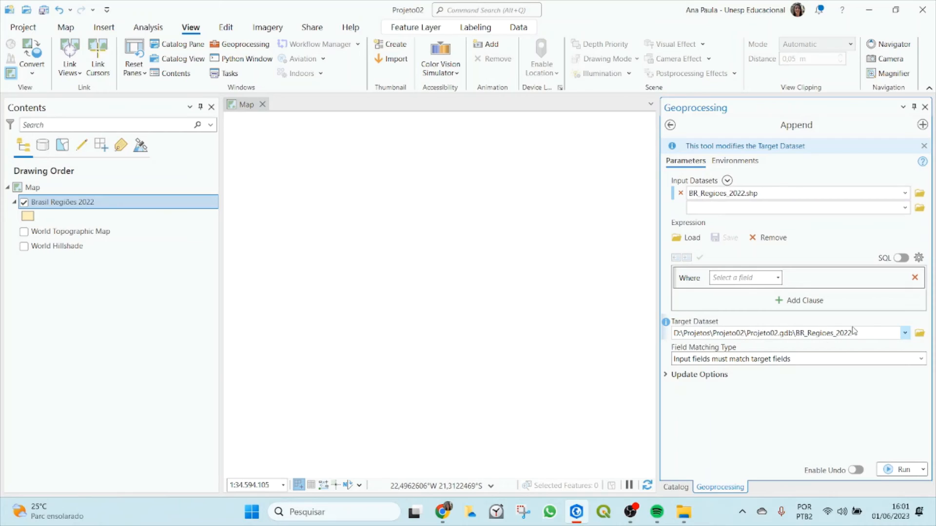
drag(750, 332, 861, 333)
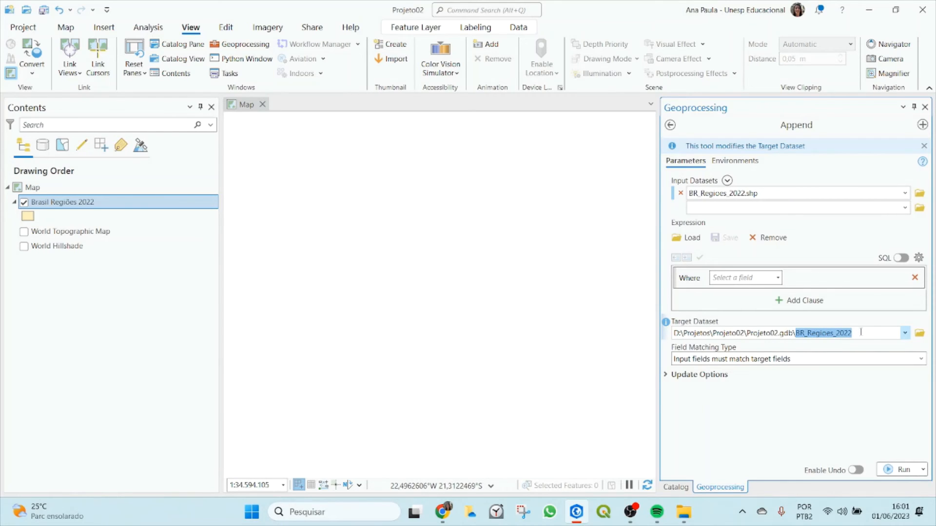
click(851, 412)
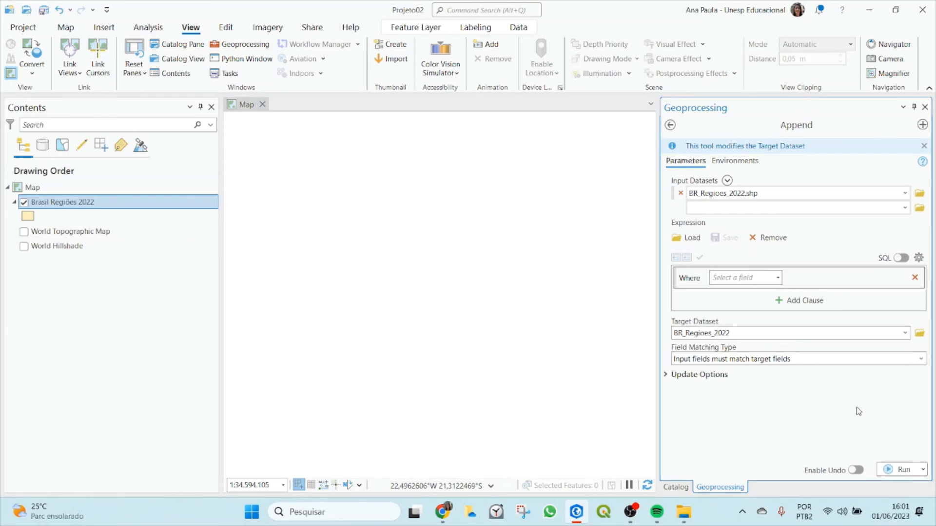
Run the Append into BR_Regioes_2022 and review the details of the run, closing them when done
click(902, 470)
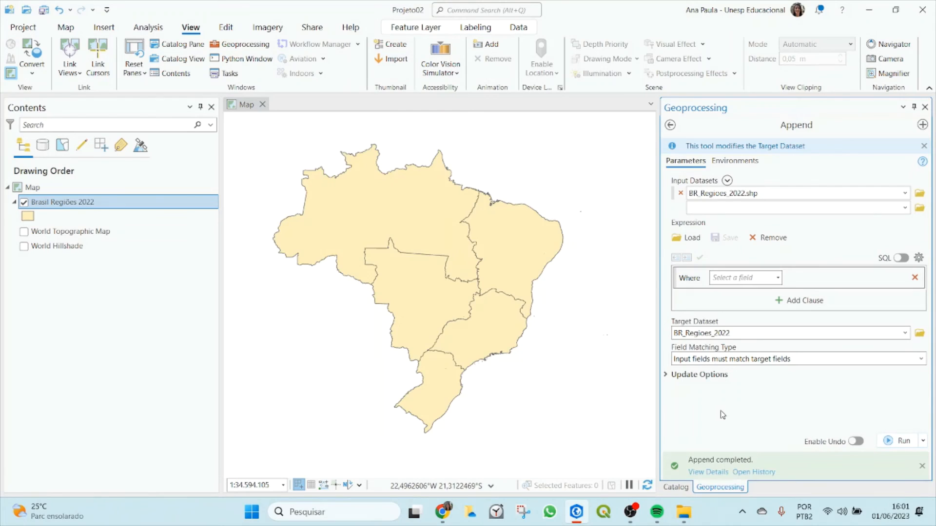
click(707, 473)
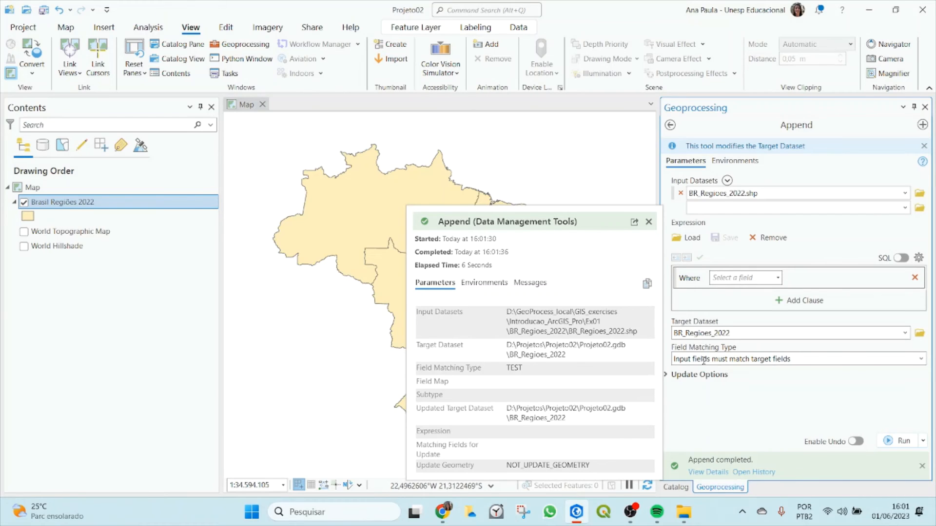
click(648, 221)
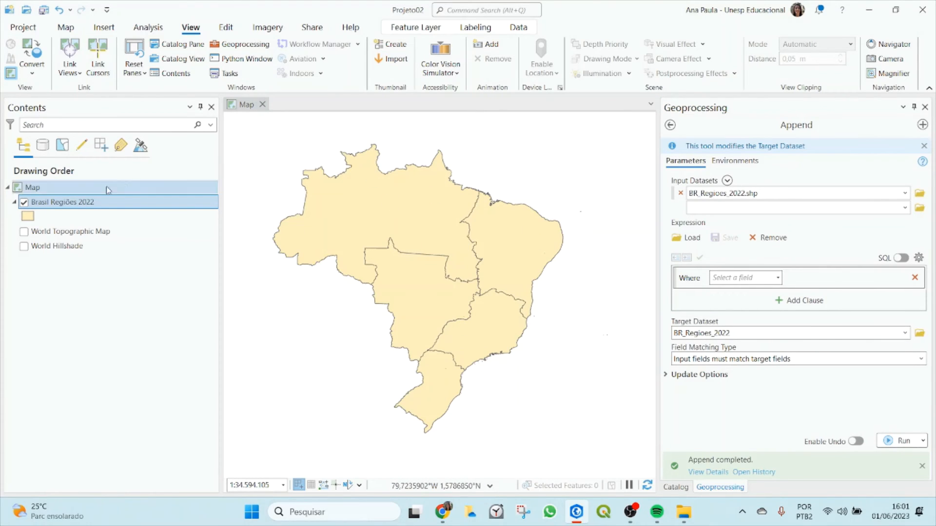
Open the attribute tables of the Brasil Regiões 2022 layer and of BR_Regioes_2022.shp from the favorite Ex01 folder
right_click(72, 204)
click(108, 129)
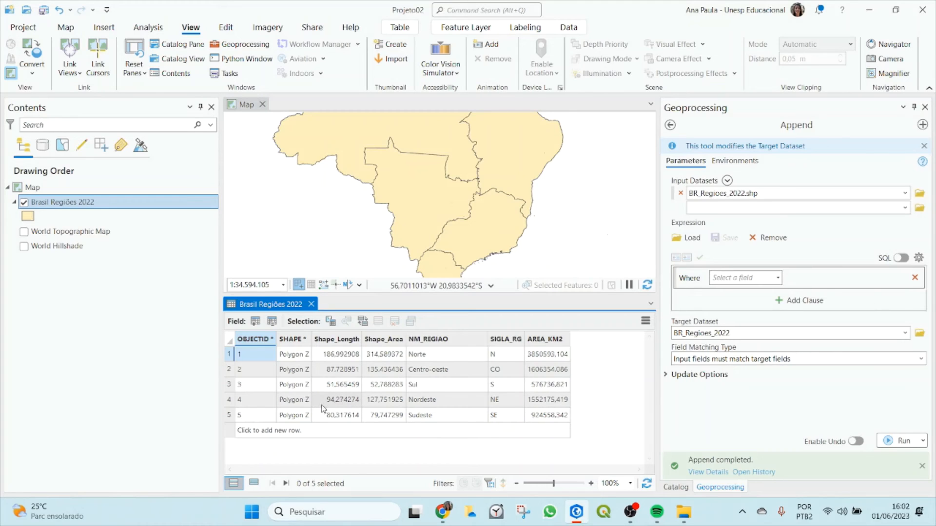
click(675, 487)
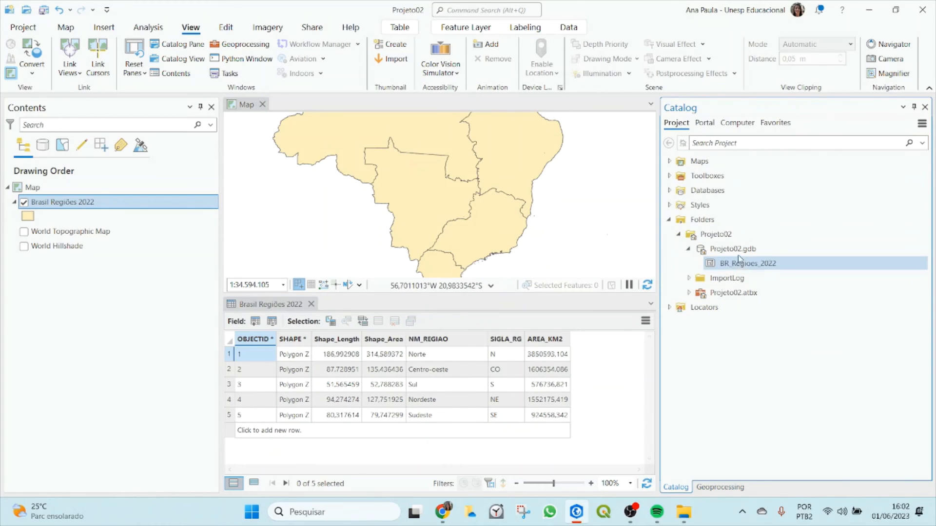
click(772, 124)
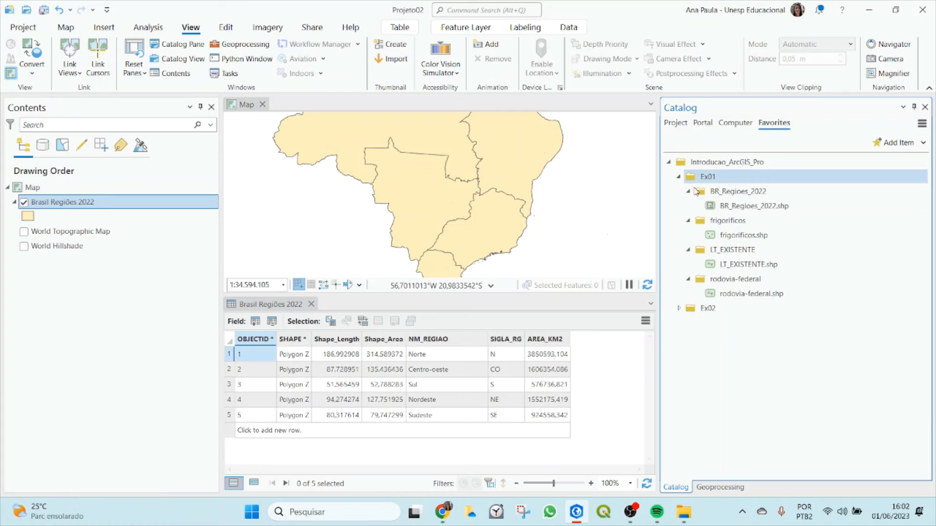
right_click(742, 210)
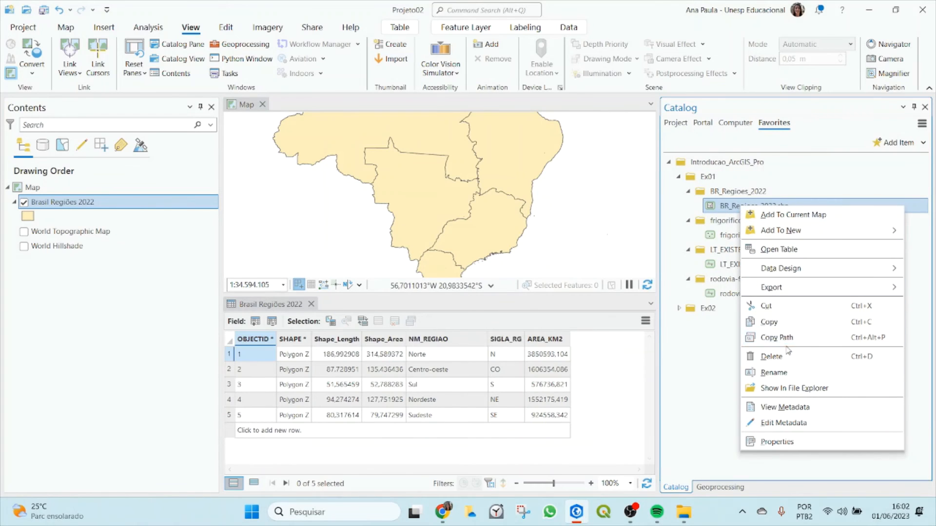
click(779, 250)
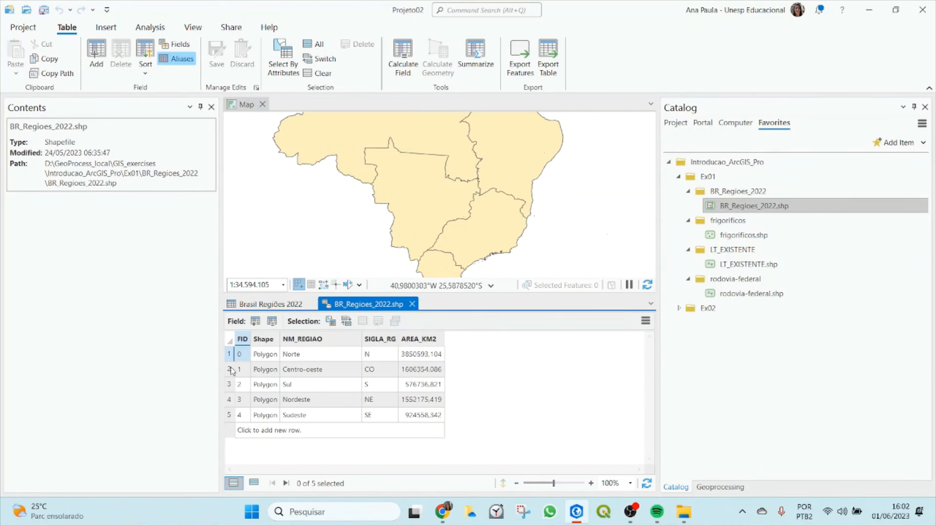
Compare the records and fields of the feature class table and the shapefile table, and close both tables
click(255, 308)
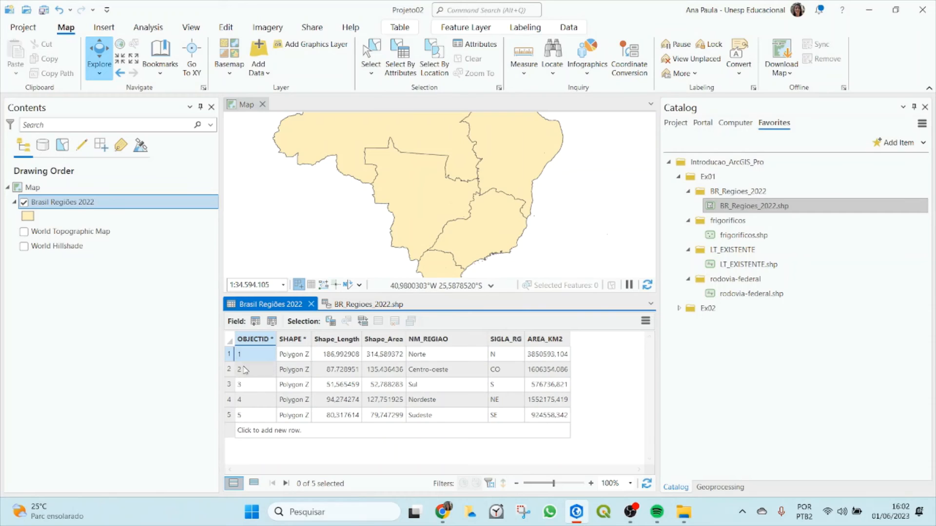
click(342, 304)
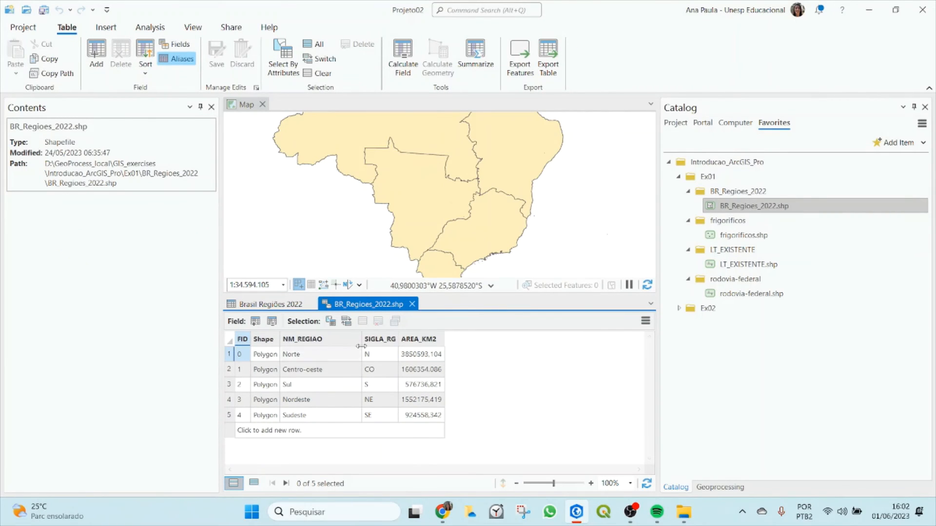
click(271, 304)
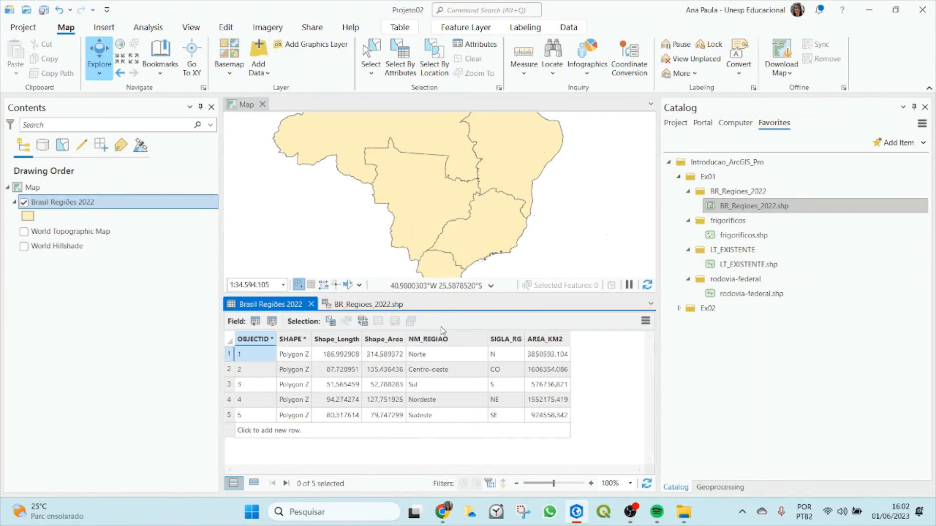
click(412, 304)
click(311, 304)
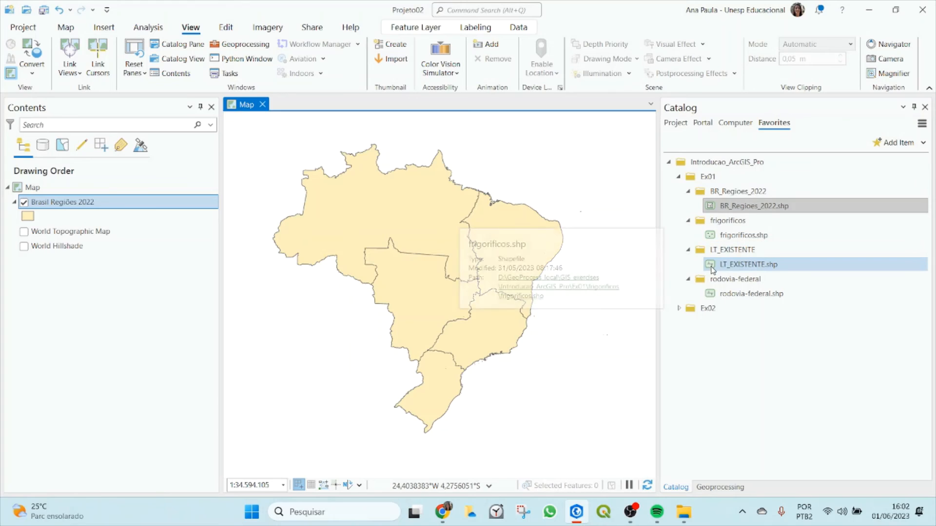
Check the geometry type and geographic coordinate system in the properties of frigorificos.shp, closing them without changes
mouse_move(712, 268)
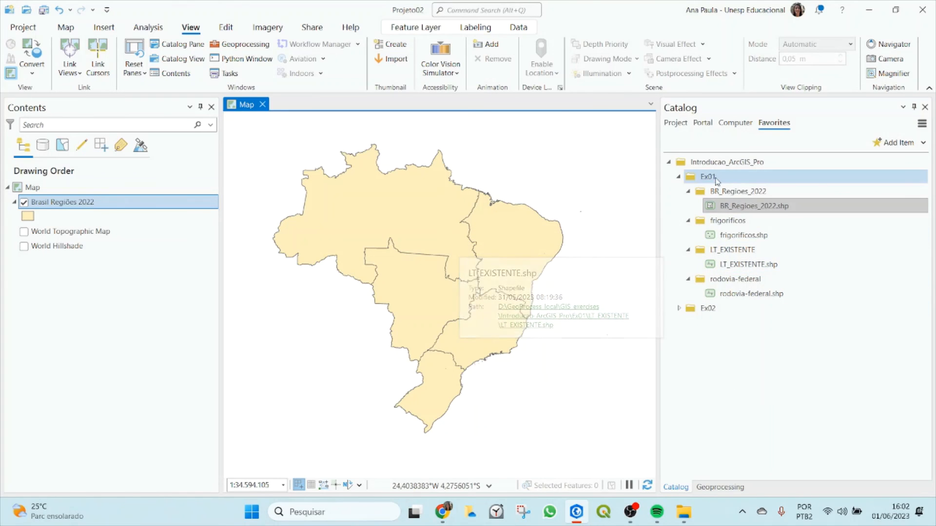
click(738, 237)
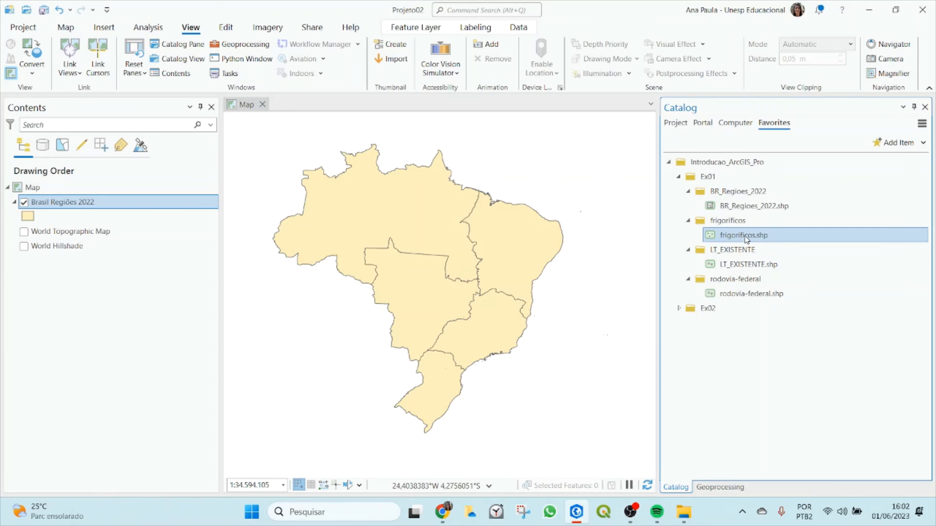
right_click(771, 237)
click(812, 420)
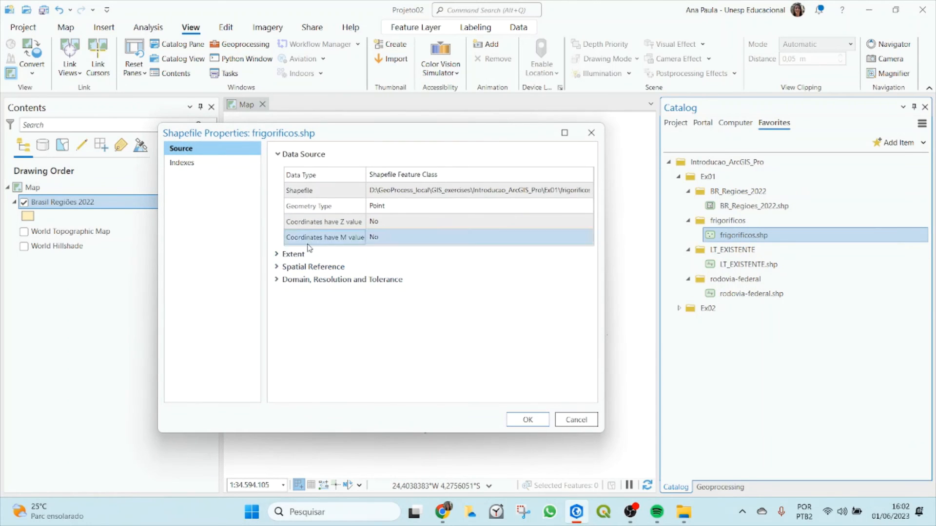
click(277, 267)
click(445, 291)
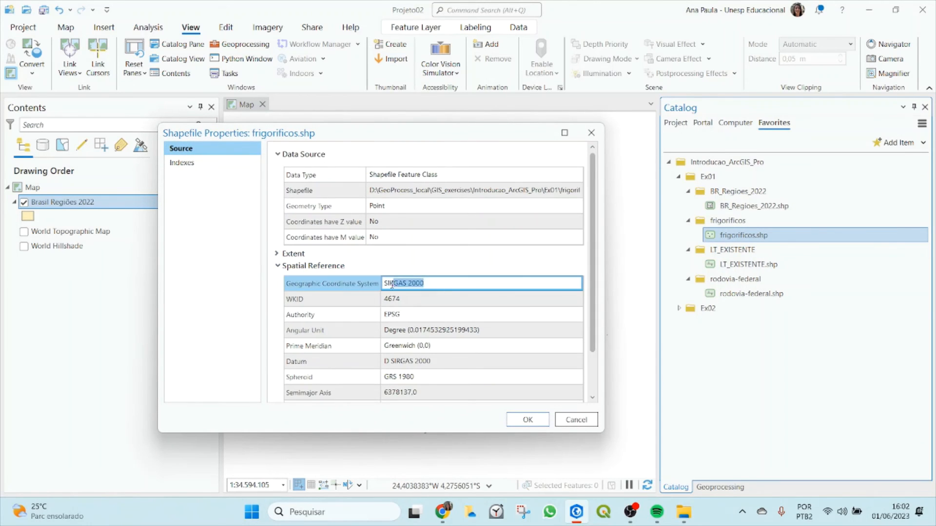
click(576, 420)
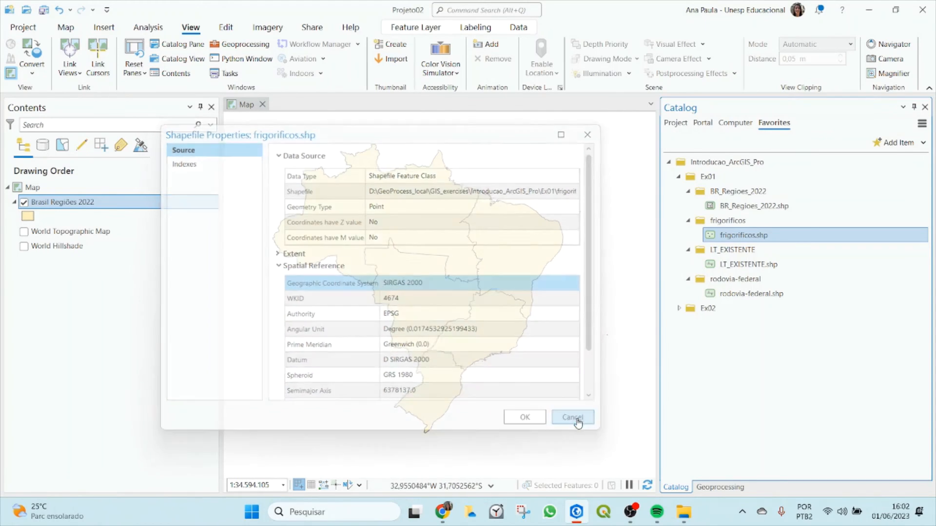
Start a new feature class in Projeto02.gdb and name it Frigorificos
click(675, 123)
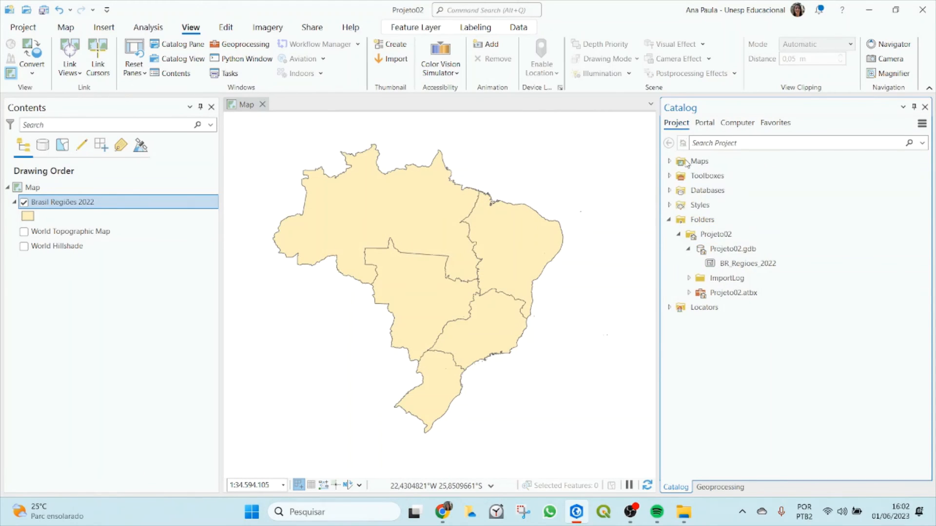
right_click(714, 249)
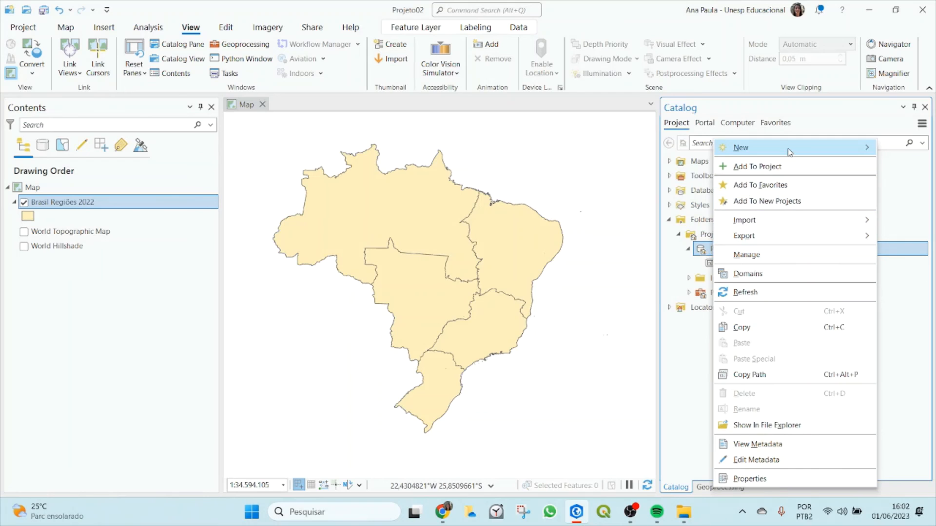
mouse_move(753, 149)
click(652, 170)
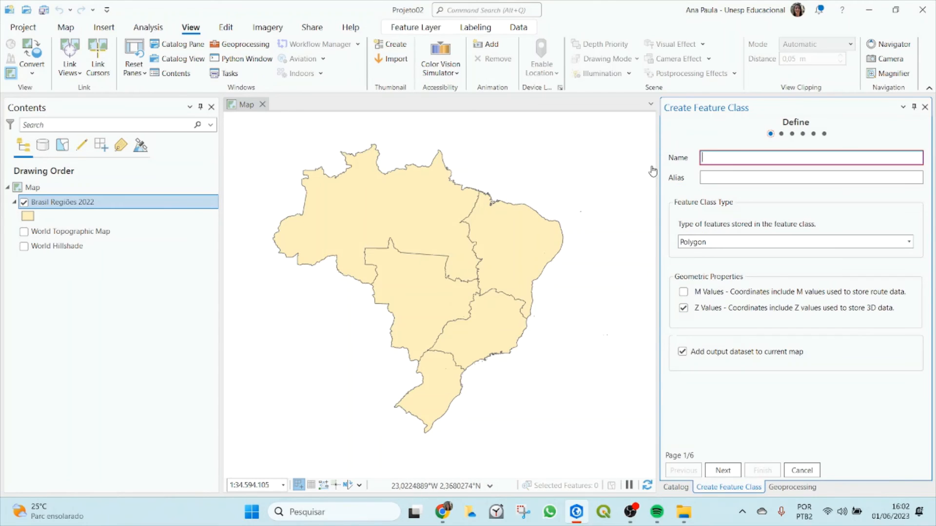
text(Frigorificos)
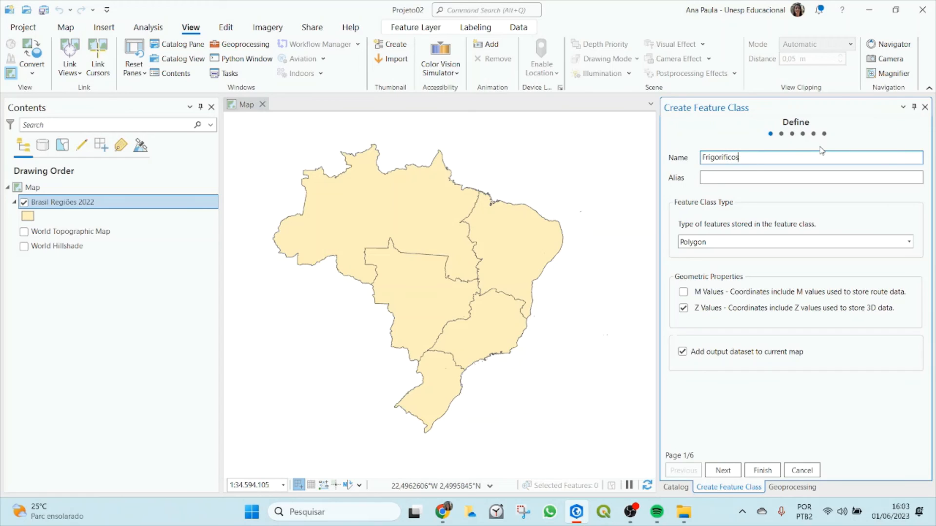
Give the new feature class the alias Frigoríficos, set its feature type to Point, and continue to the field definitions
click(729, 177)
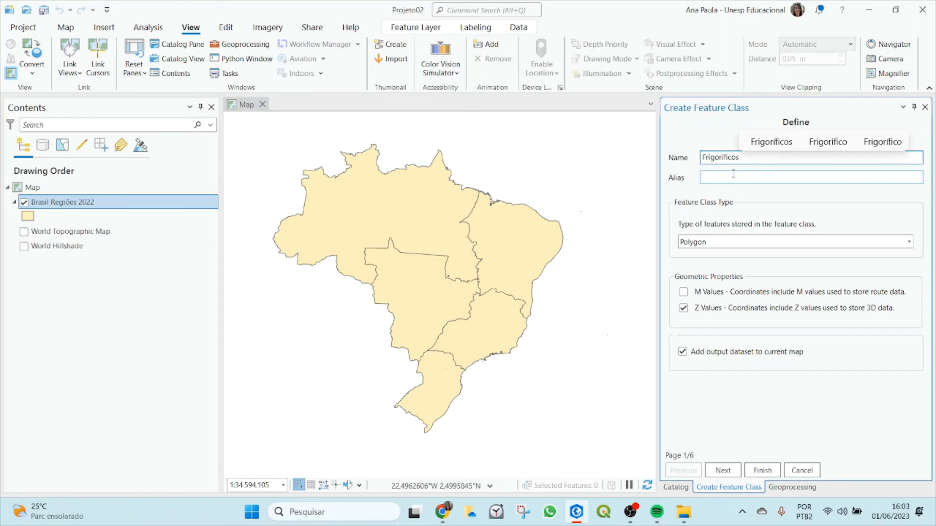
text(Frigo)
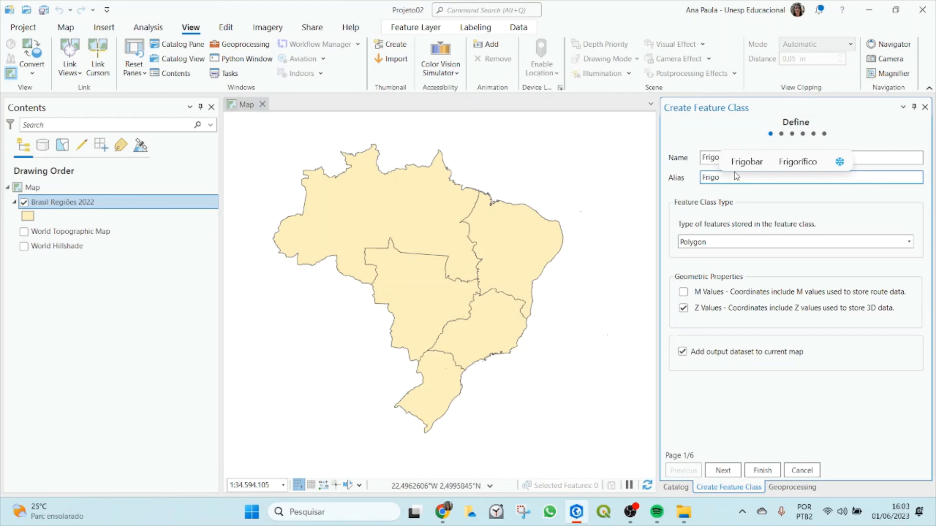
text(rif)
click(853, 161)
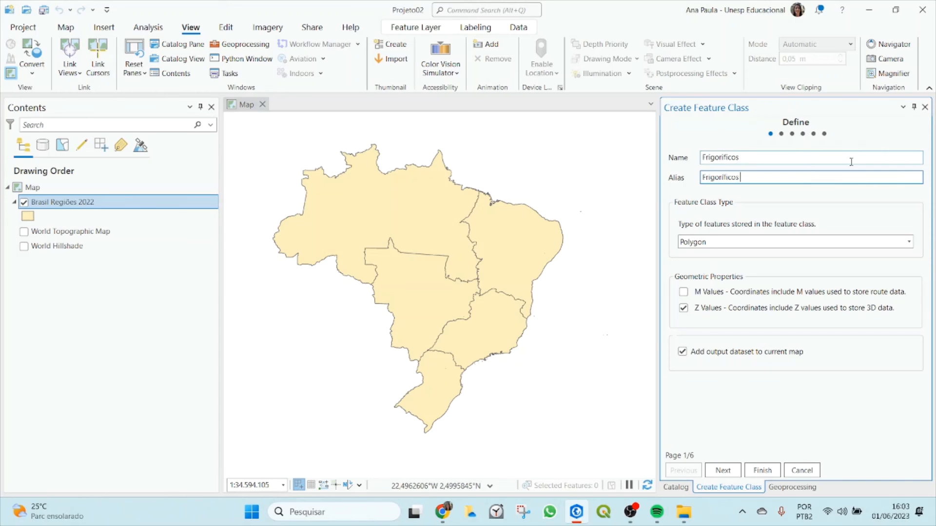
click(695, 244)
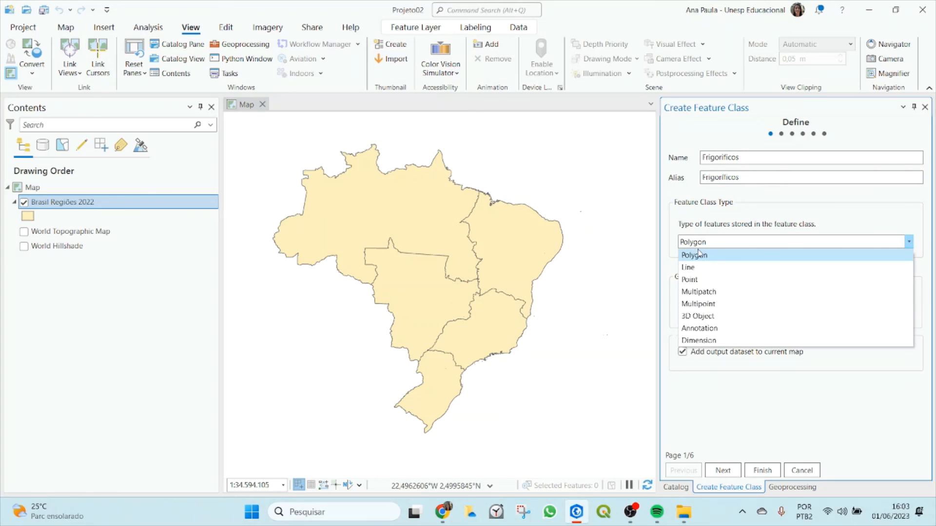
click(695, 280)
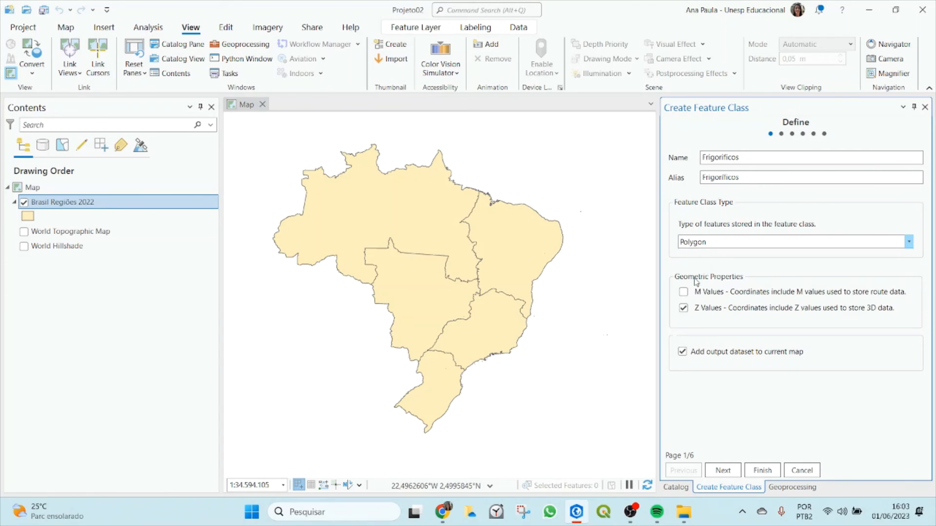
click(723, 471)
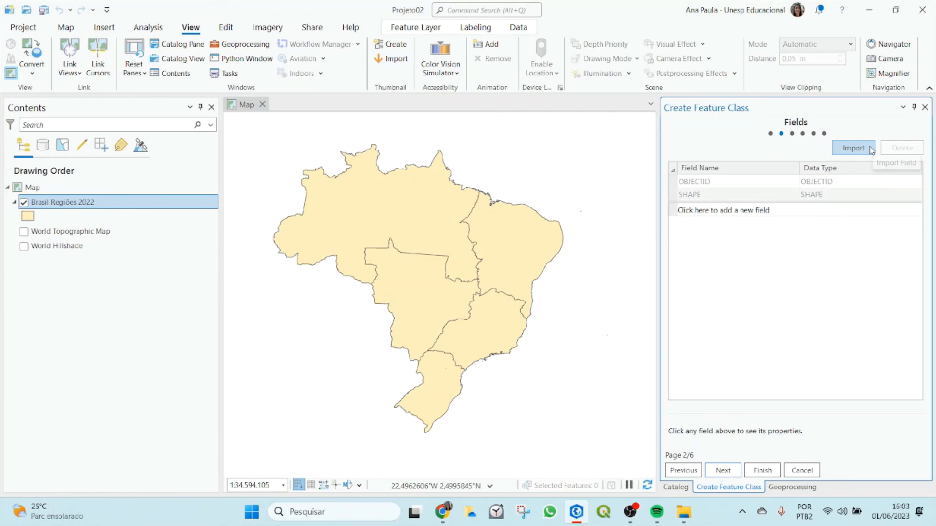
Open the attribute table of frigorificos.shp from the favorite Ex01 folder and review its fields
click(678, 487)
click(774, 123)
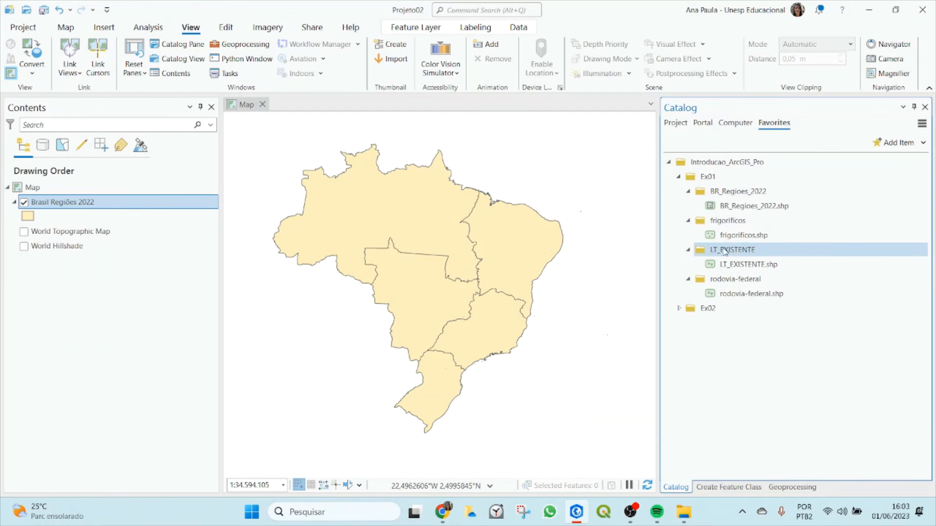
right_click(731, 236)
click(769, 281)
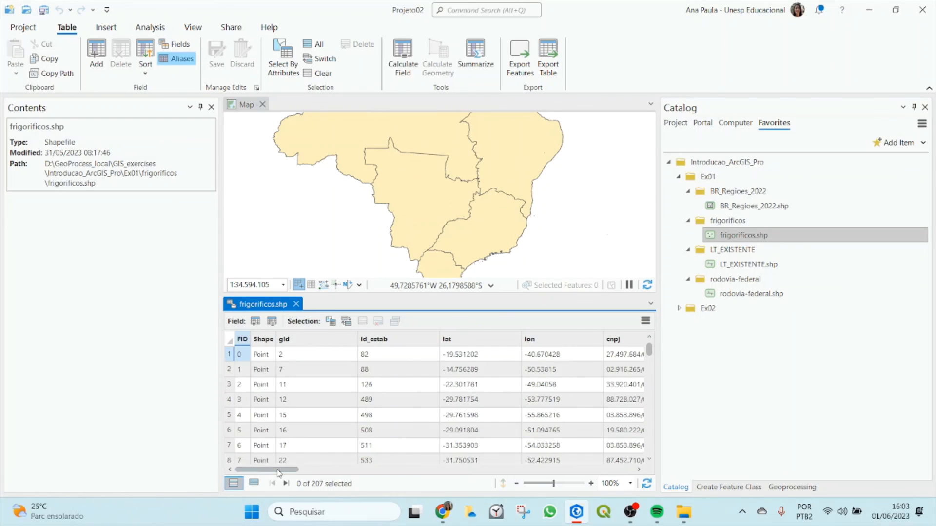
drag(282, 469, 620, 484)
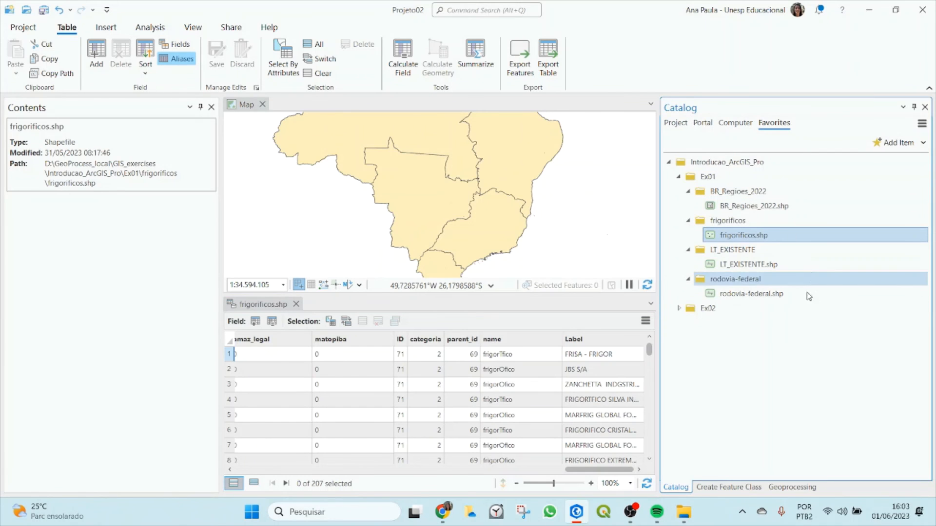
Import the field definitions from frigorificos.shp in the favorite Ex01 folder, check the field list, and continue to the spatial reference
click(728, 487)
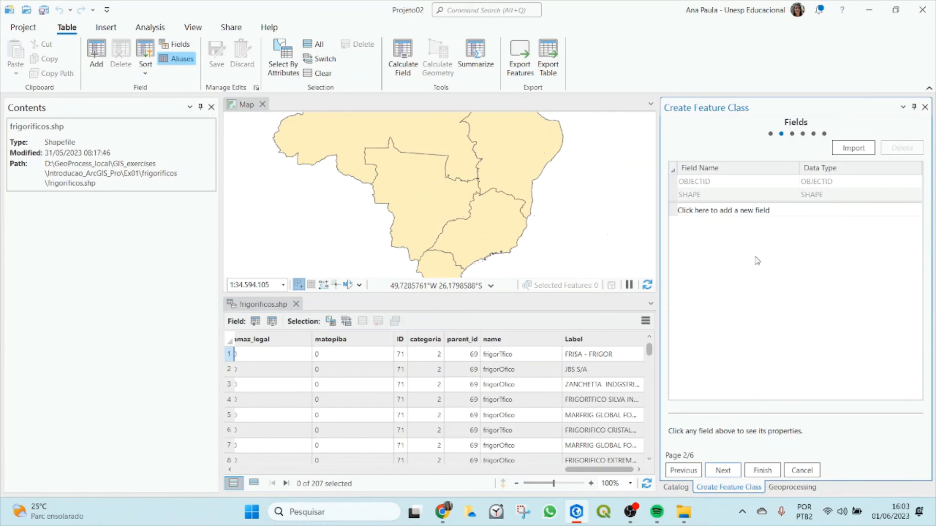
click(853, 148)
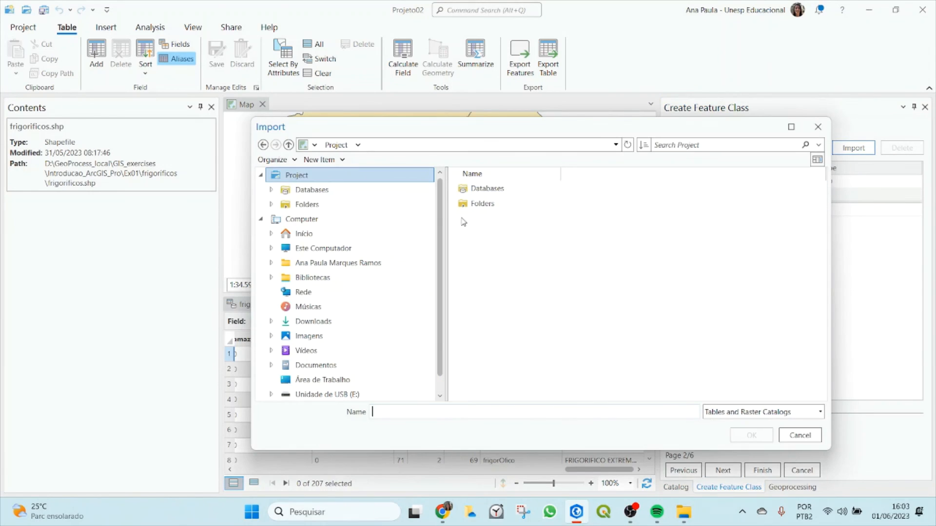
scroll(342, 390, down, 1)
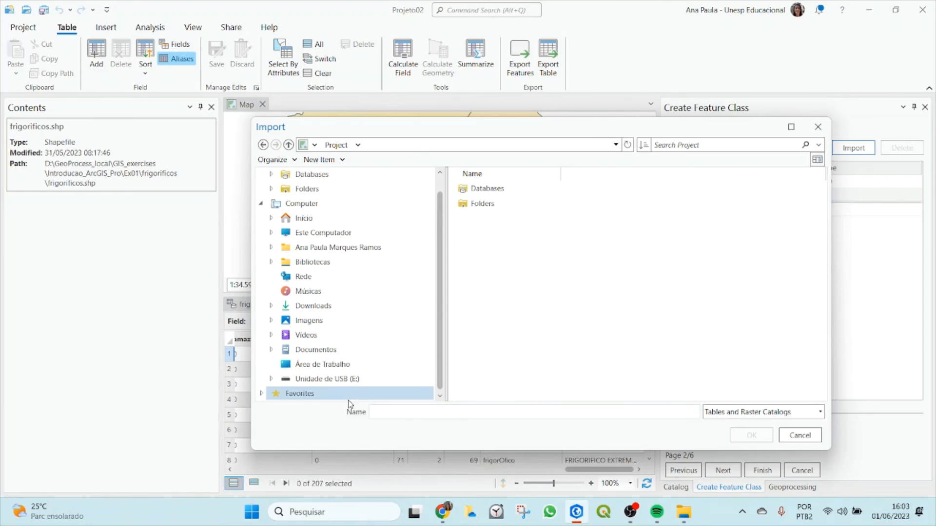
click(321, 394)
double_click(507, 189)
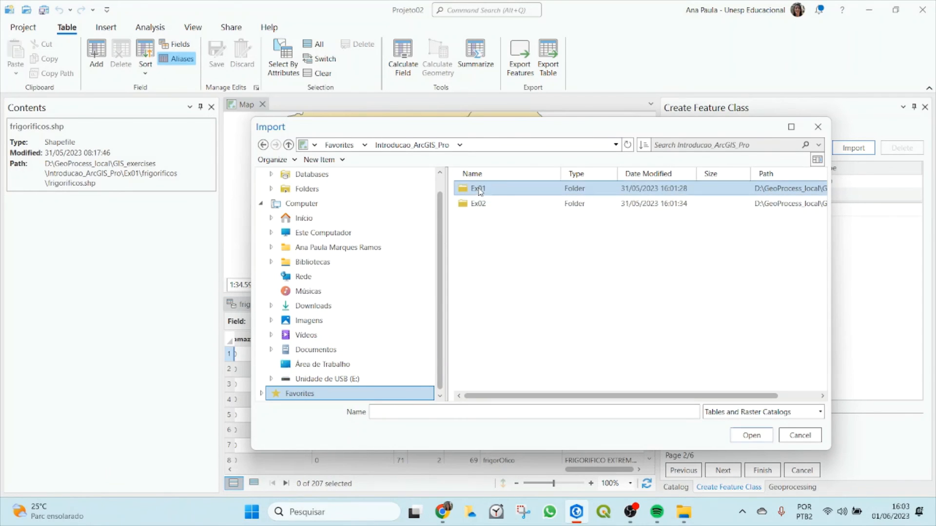
double_click(511, 188)
double_click(478, 201)
click(476, 190)
click(751, 435)
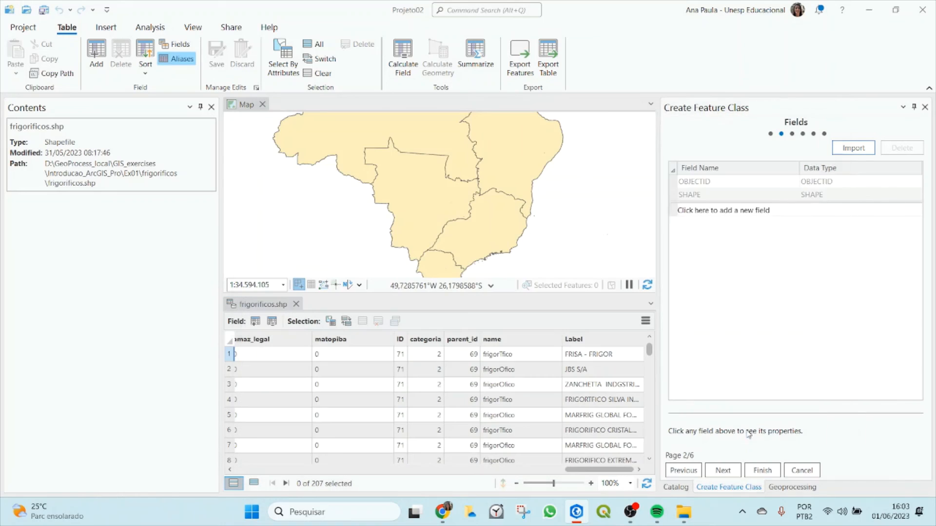
drag(914, 204, 919, 346)
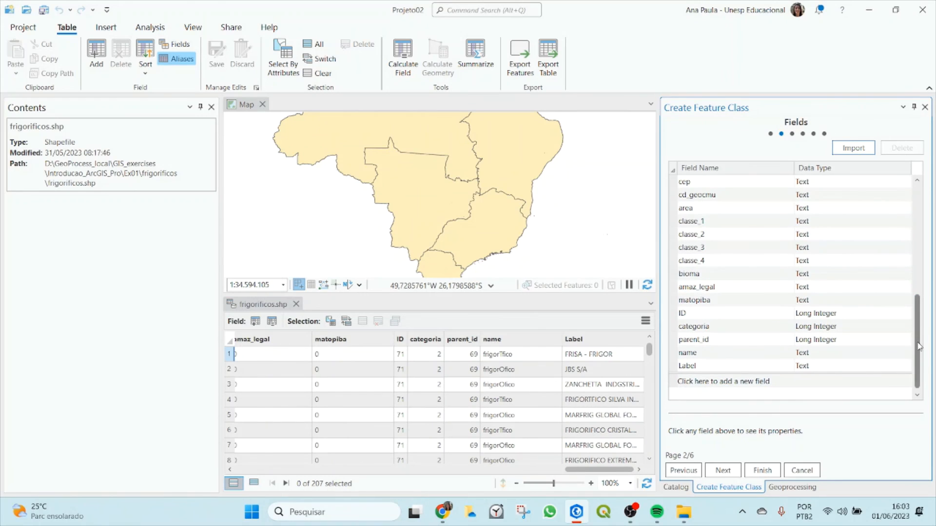
click(723, 470)
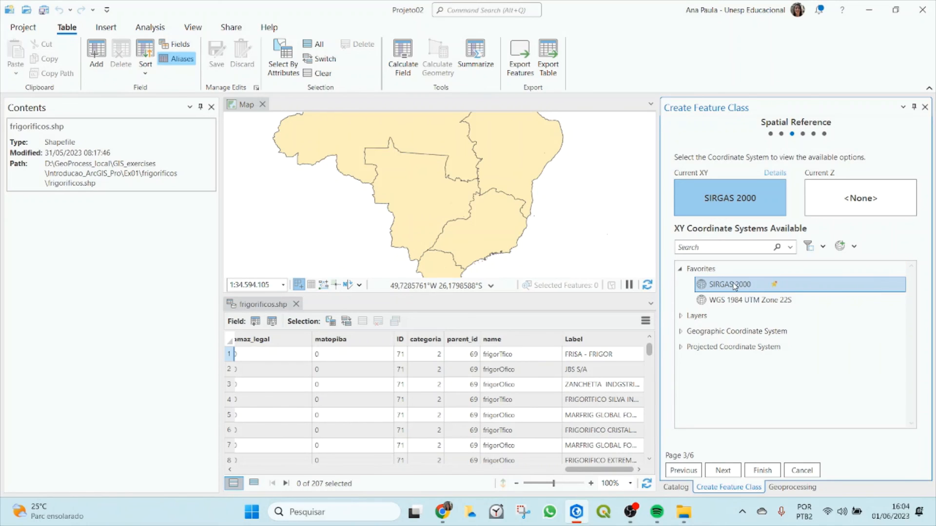
Locate SIRGAS 2000 among the South American geographic coordinate systems
click(678, 269)
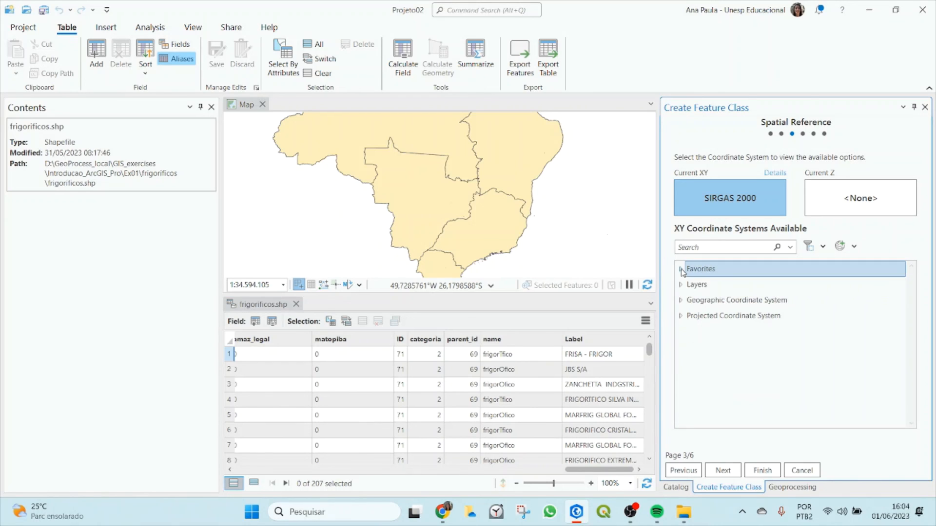
click(680, 301)
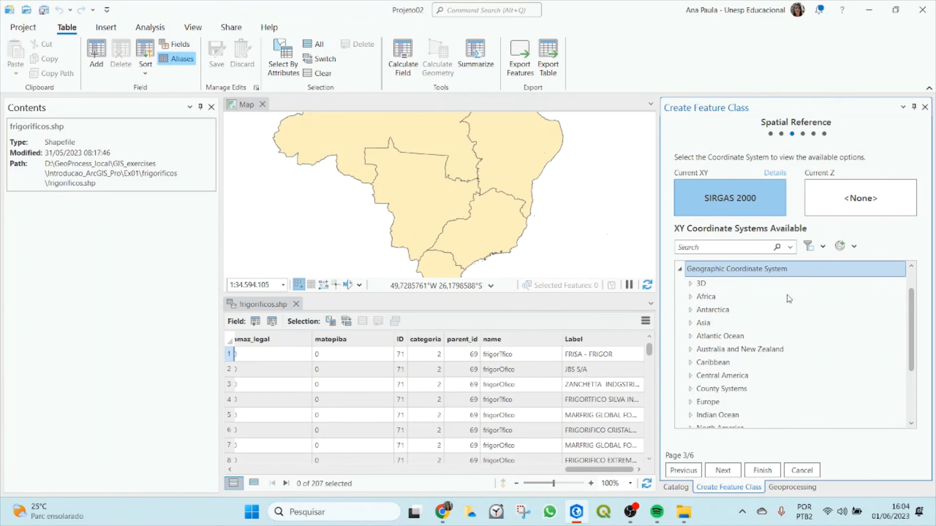
drag(912, 312, 912, 356)
click(704, 379)
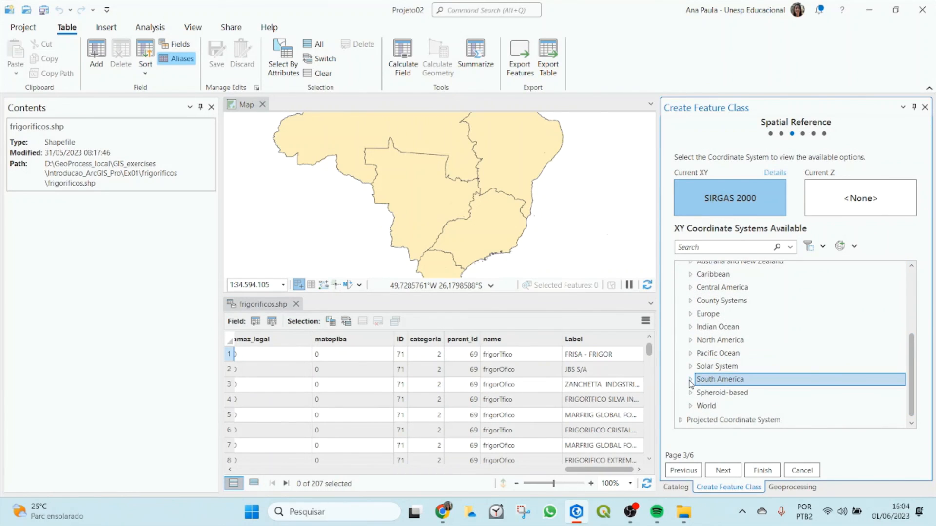
click(690, 382)
drag(915, 306, 921, 367)
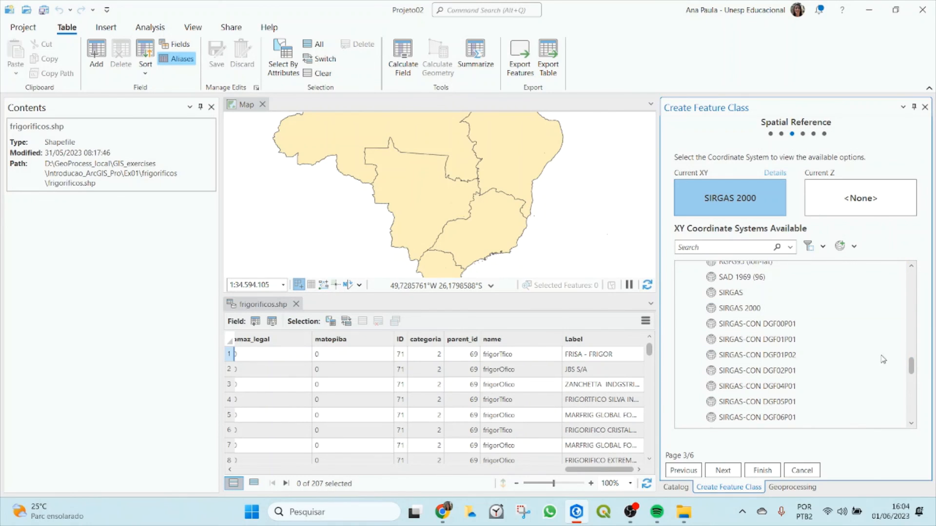
Search the available XY coordinate systems for SIRGAS 2000
click(729, 249)
text(S)
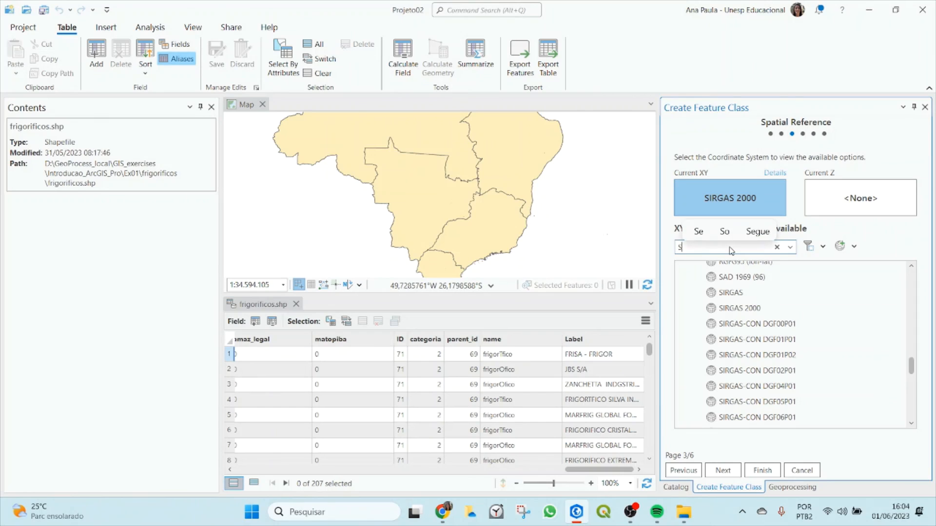
text(IRGAS 2000)
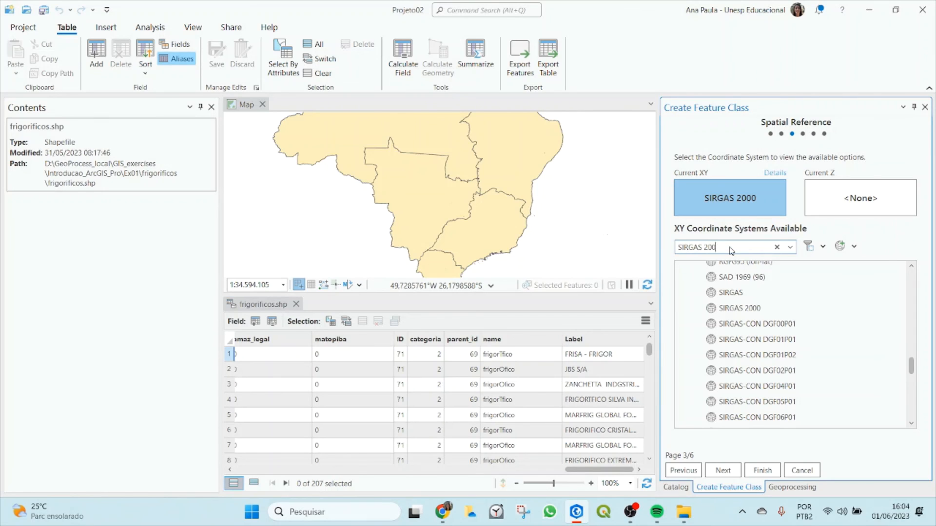
key(Return)
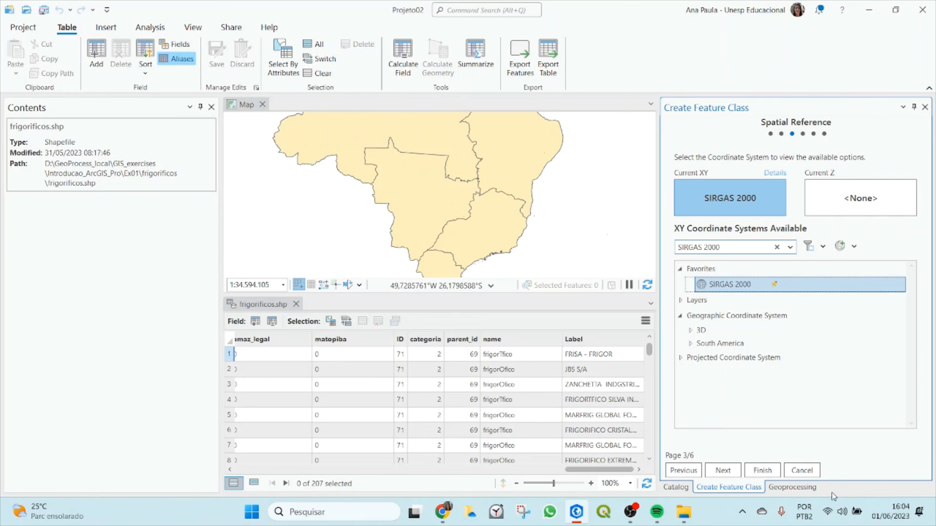
Keep SIRGAS 2000 and the default resolution, finish creating the Frigorificos feature class, and return to the project's catalog contents
click(732, 473)
click(723, 471)
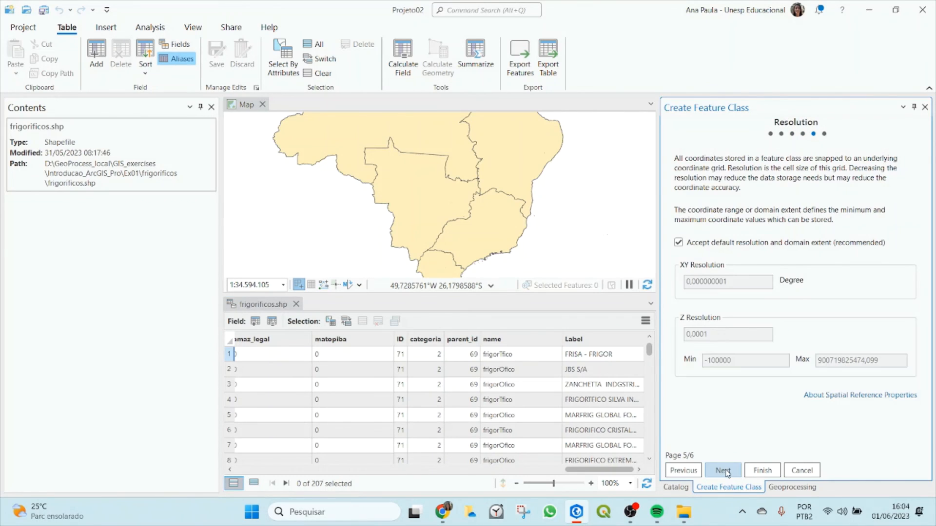
click(723, 471)
click(762, 471)
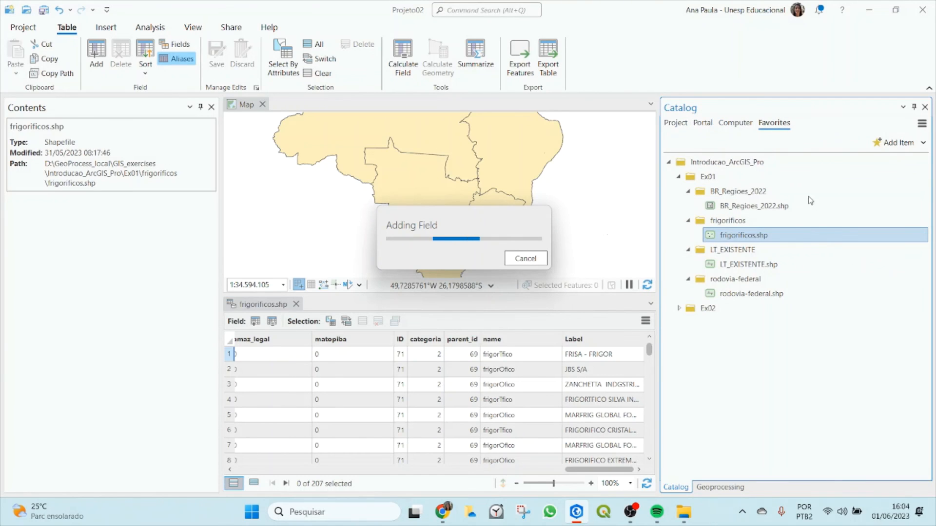
click(676, 123)
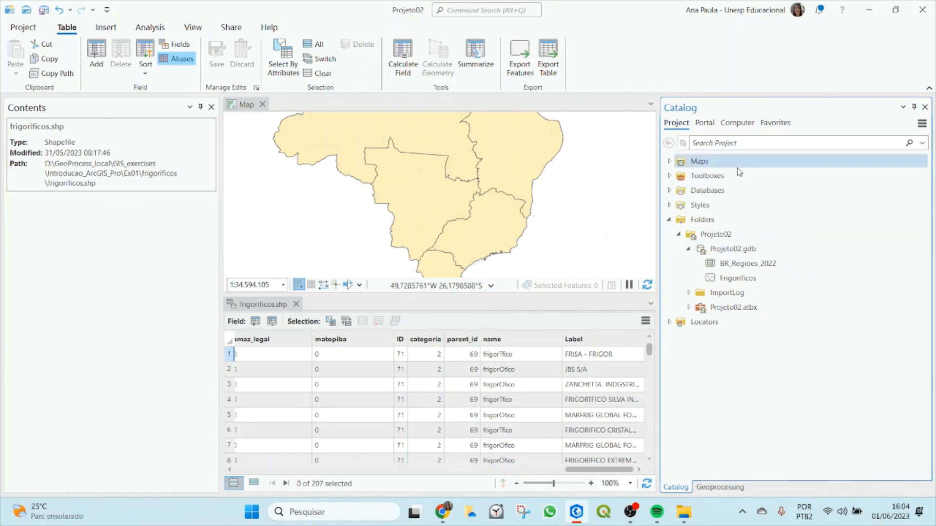
View the attribute table of the Frigoríficos map layer, and close it together with the frigorificos.shp table
click(743, 280)
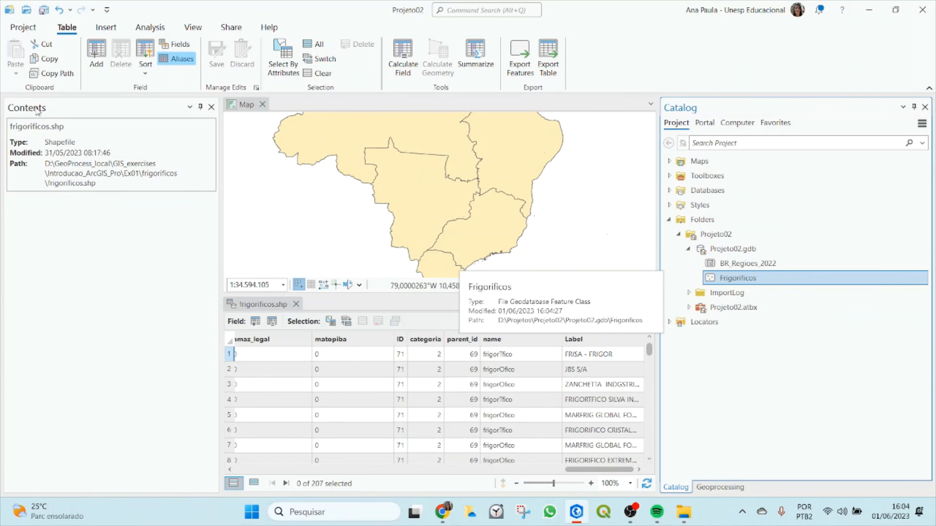
click(246, 107)
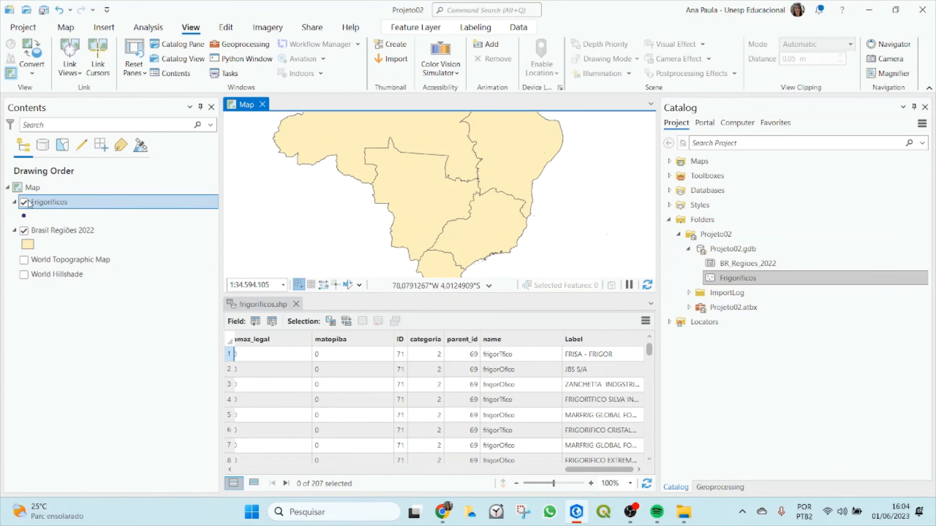
right_click(49, 206)
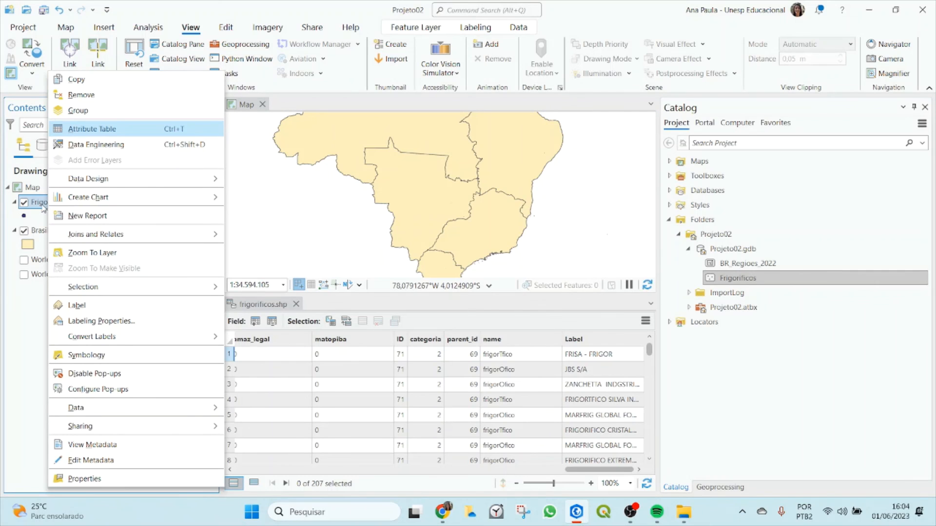
click(88, 129)
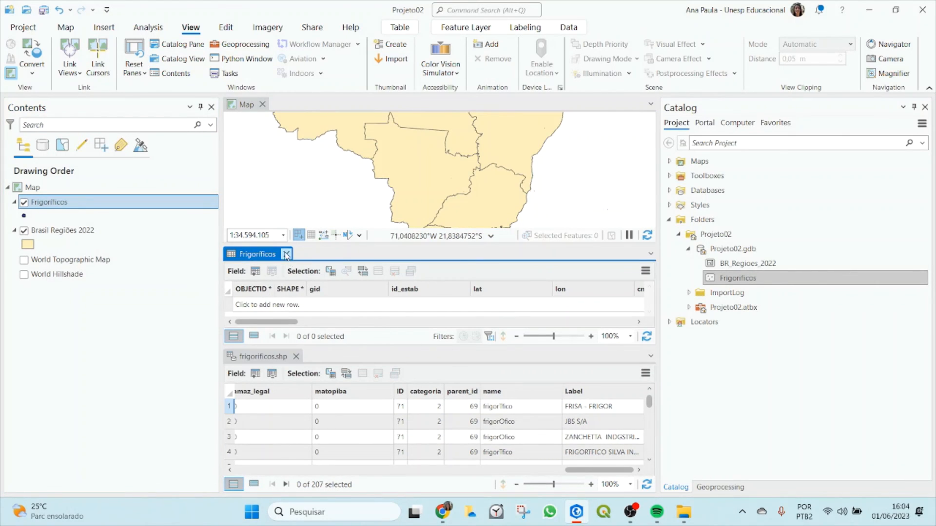
click(296, 357)
click(297, 307)
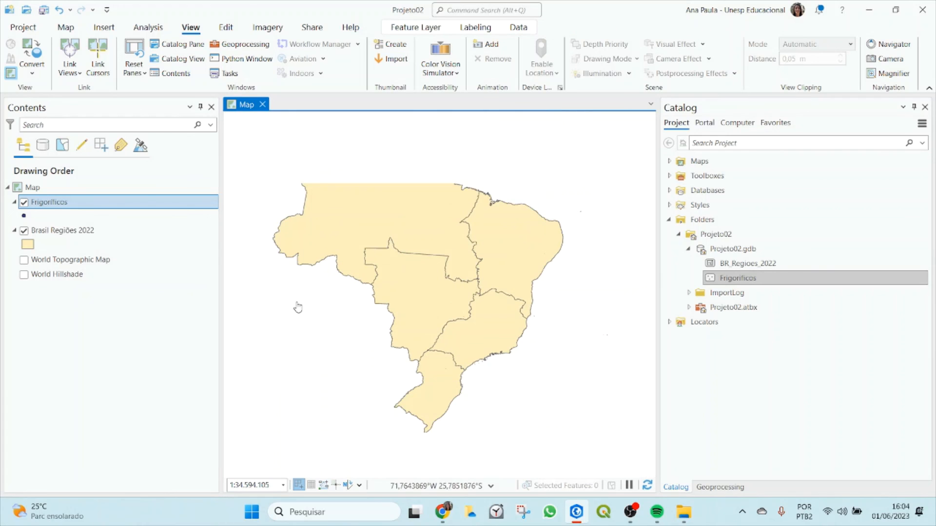
Reopen the Frigoríficos layer's attribute table and check the imported fields and rows of the new feature class
right_click(46, 207)
click(88, 128)
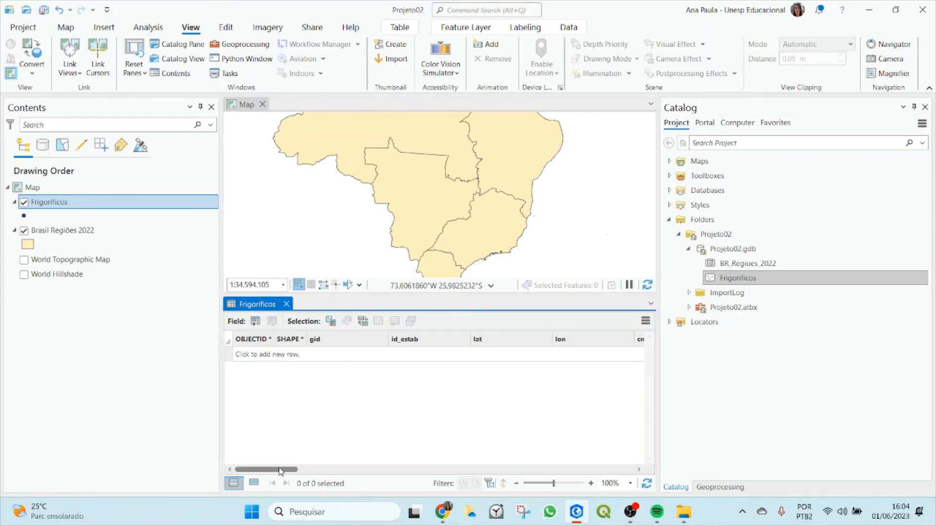
mouse_move(284, 470)
mouse_down()
mouse_move(557, 470)
mouse_move(287, 471)
mouse_up()
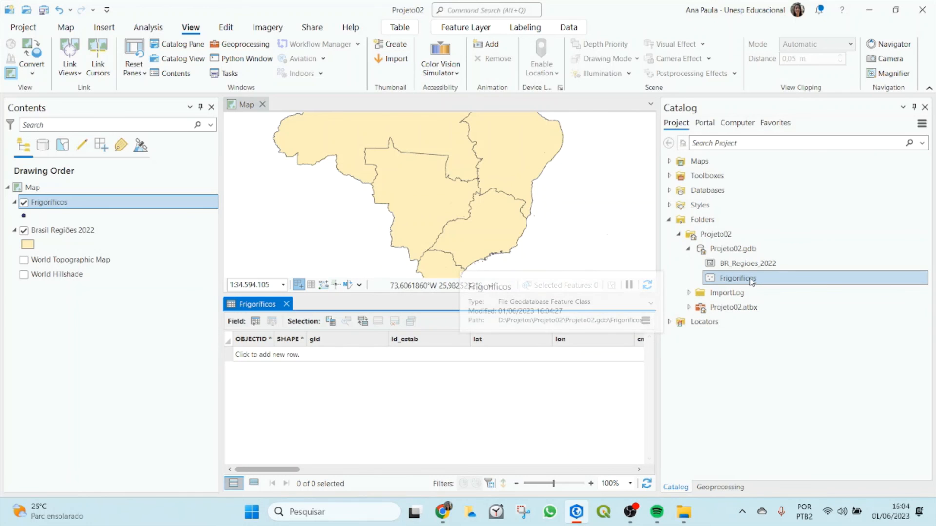
click(720, 282)
right_click(49, 201)
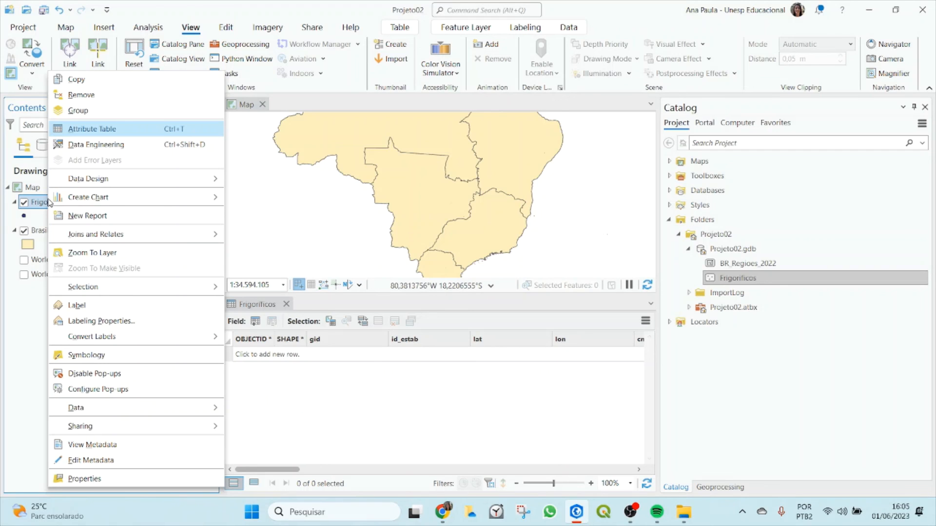
click(785, 399)
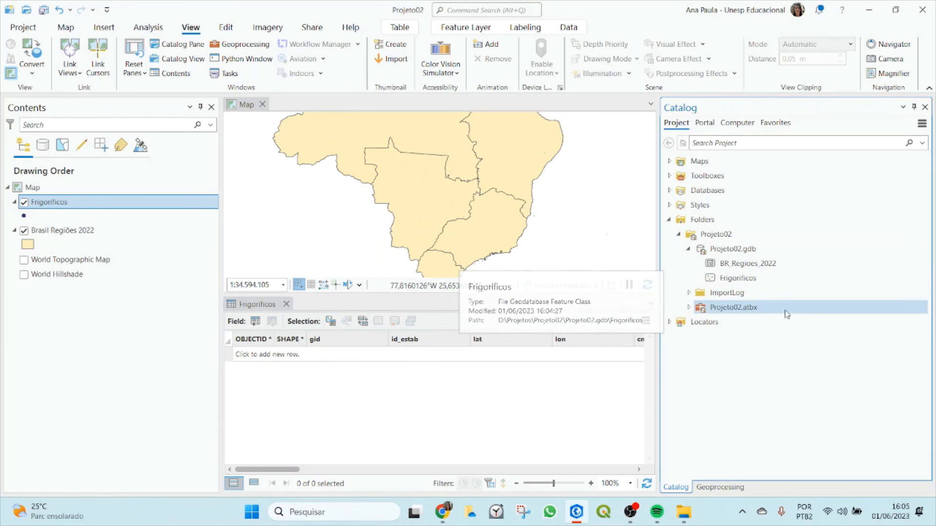
Start loading data into the Frigorificos feature class in Projeto02.gdb, with frigorificos.shp from the Ex01 folder as the input dataset
click(731, 284)
right_click(731, 284)
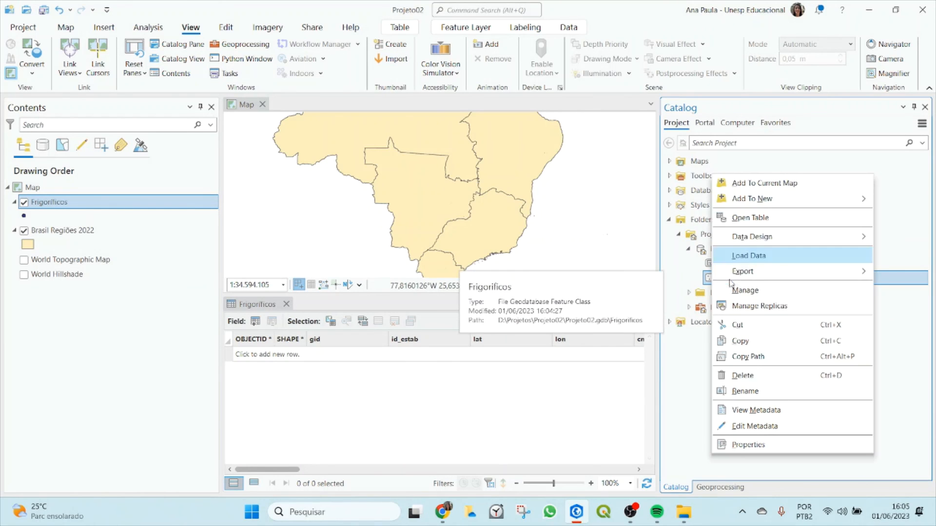
click(749, 255)
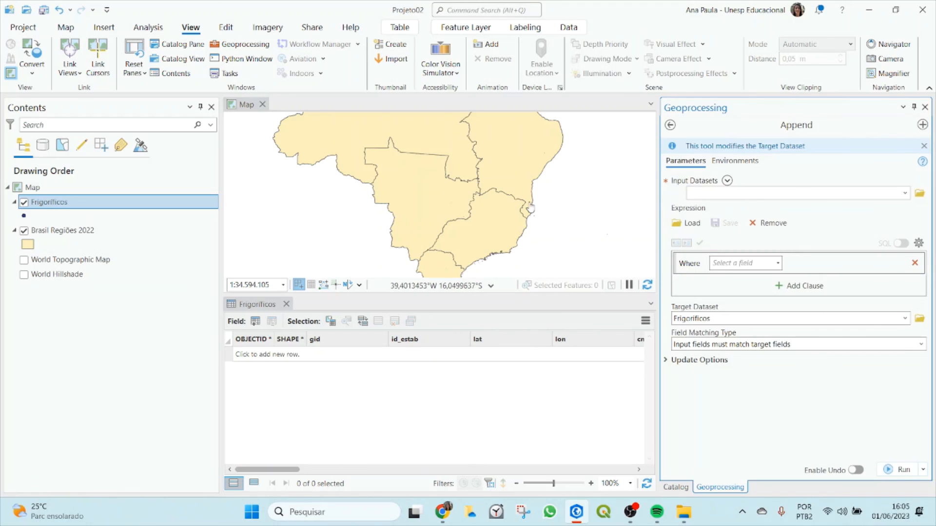
click(919, 193)
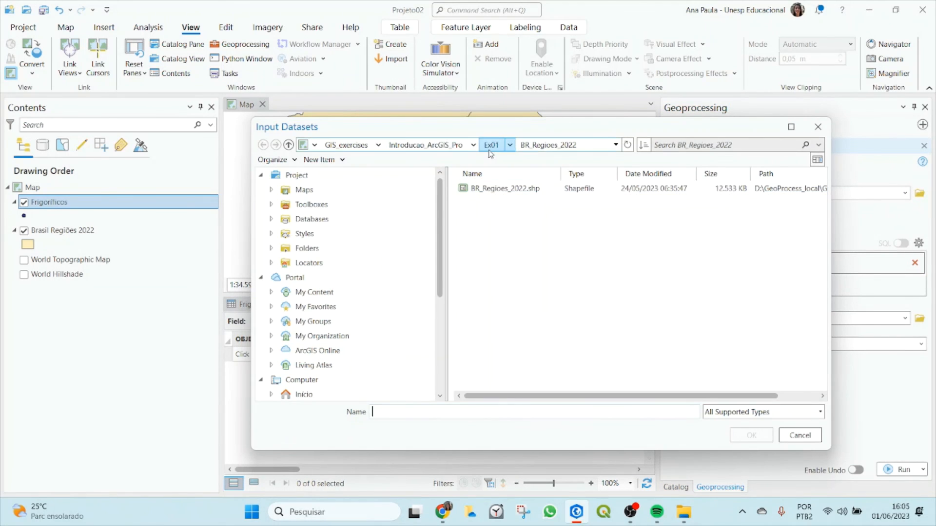
click(491, 146)
double_click(479, 204)
click(481, 186)
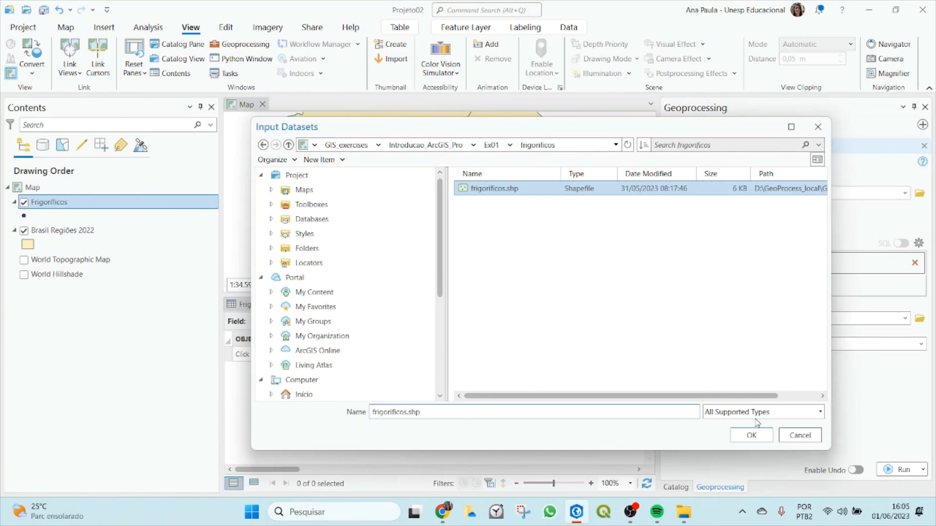
click(751, 435)
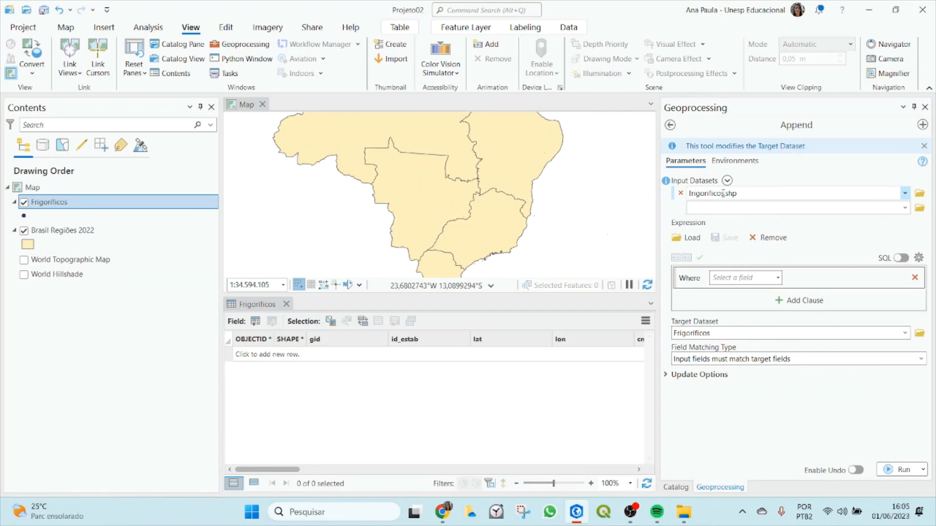
Check that the target dataset path points to Frigorificos in Projeto02.gdb, and run the Append tool
click(802, 334)
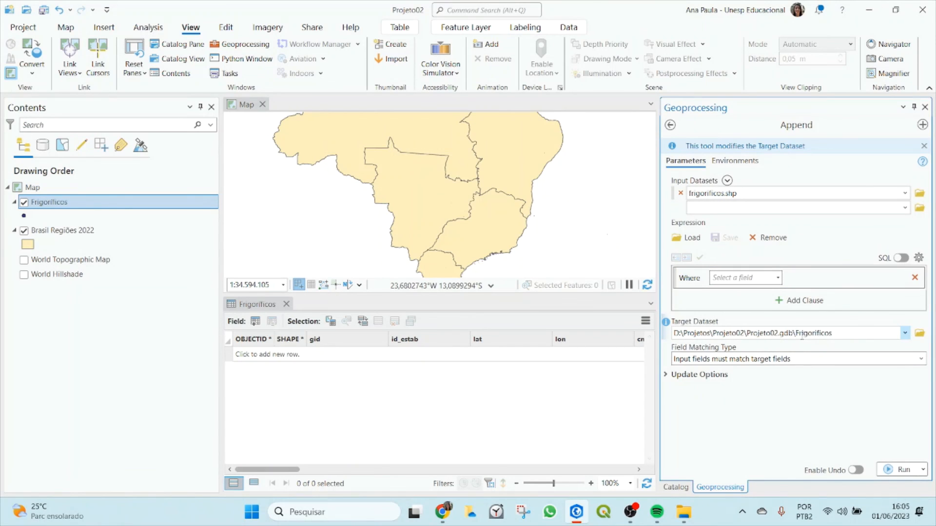
drag(747, 333, 855, 332)
click(854, 331)
click(899, 469)
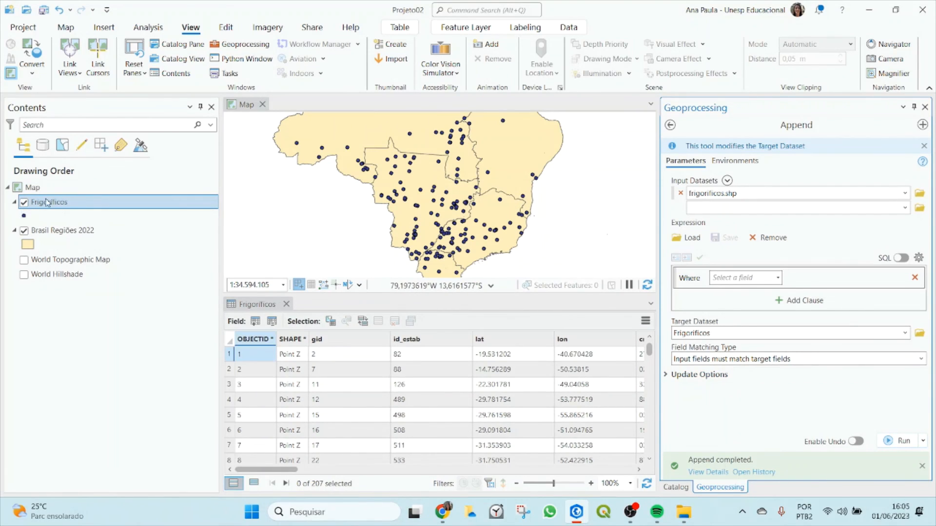
Close the Frigoríficos attribute table, reopen it to examine the loaded records, and close it again to leave the full map
click(742, 472)
click(648, 221)
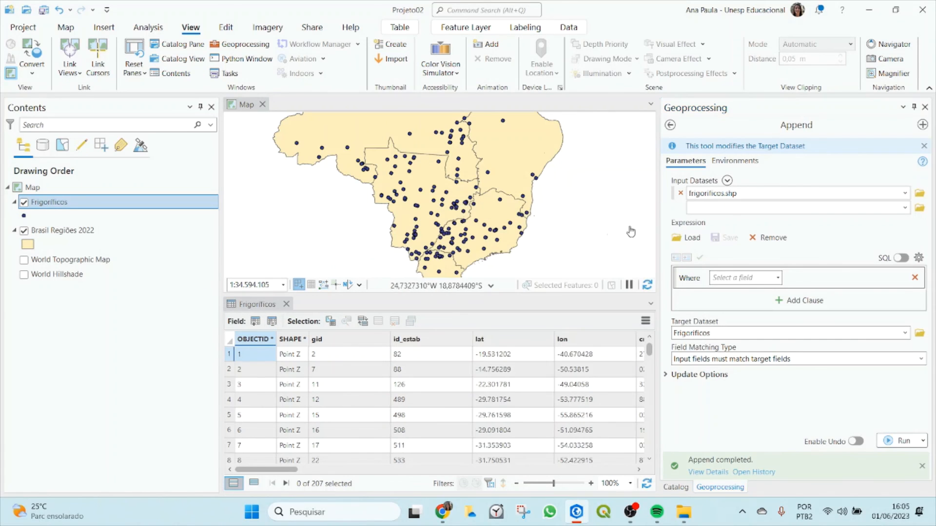
click(286, 304)
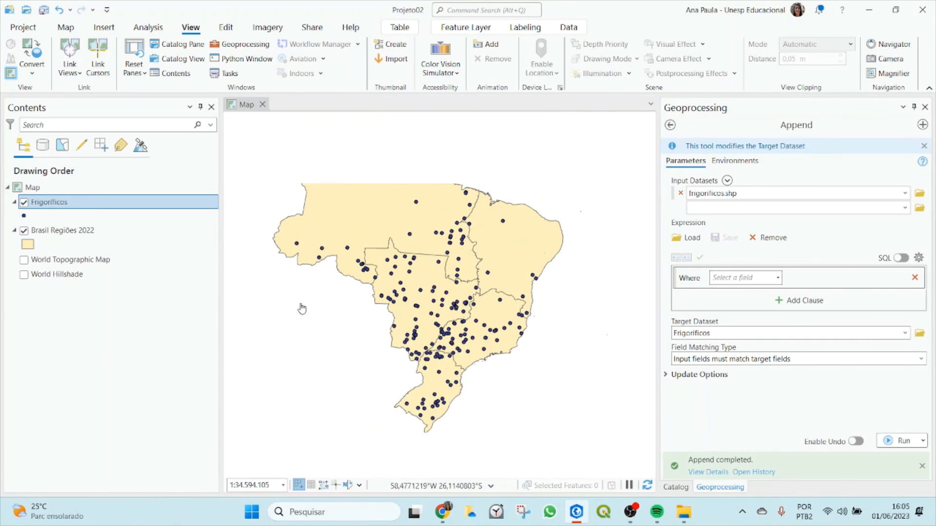
right_click(41, 204)
click(59, 129)
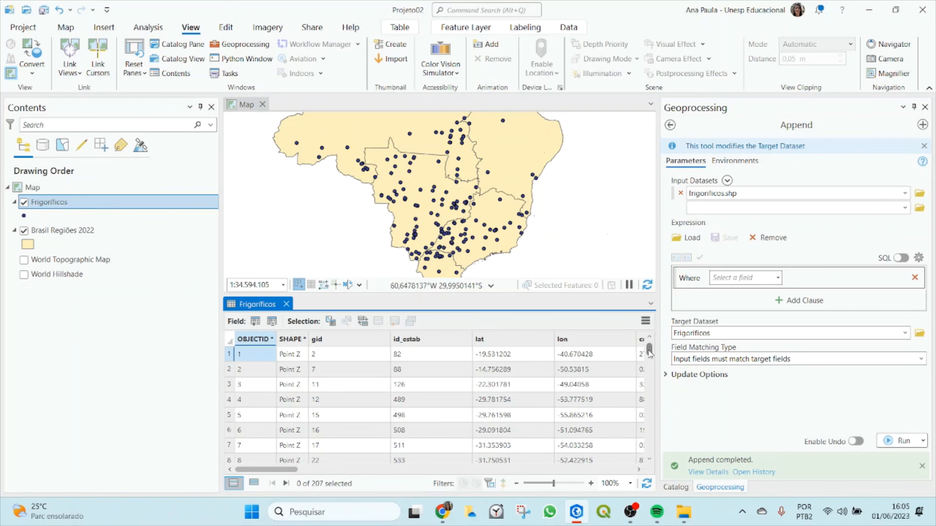
drag(649, 352, 642, 326)
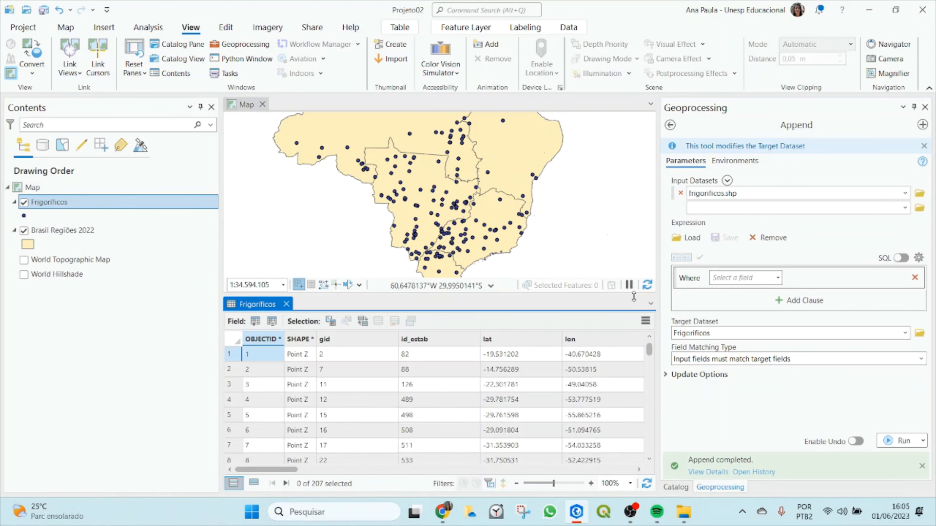
click(286, 304)
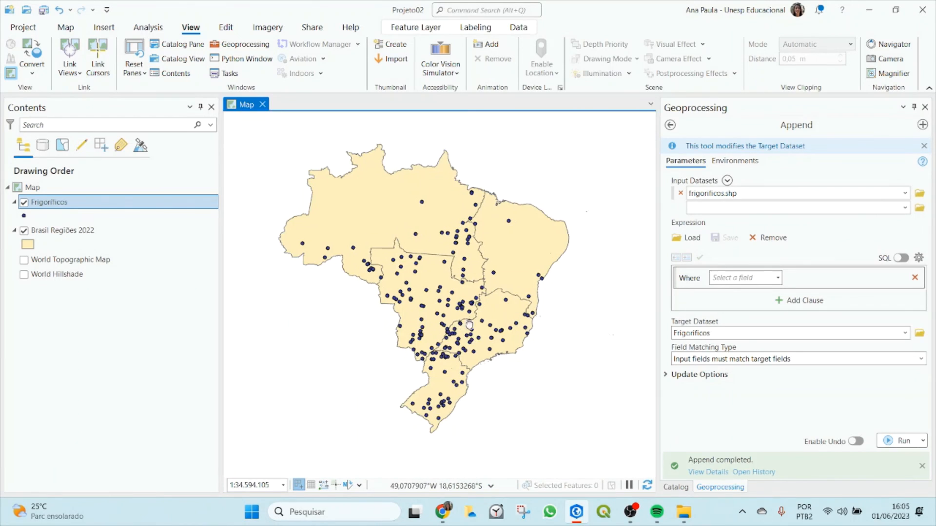